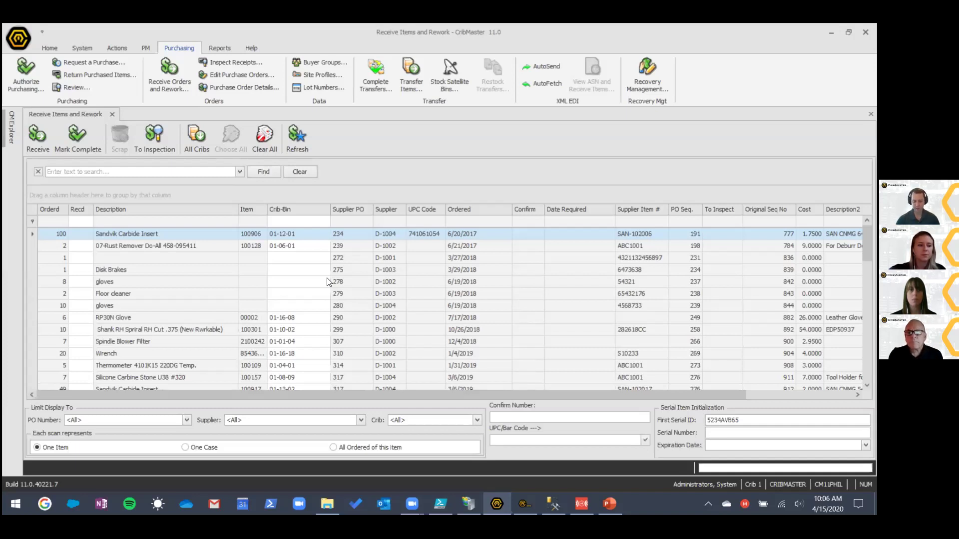
# Close the Receive Items and Rework page and open the crib/bin records.
pyautogui.click(110, 110)
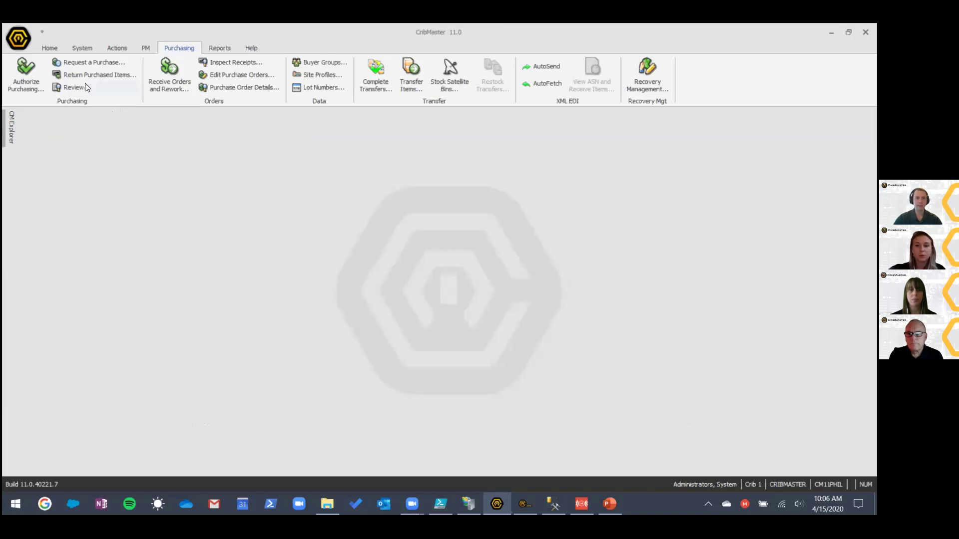
pyautogui.click(56, 47)
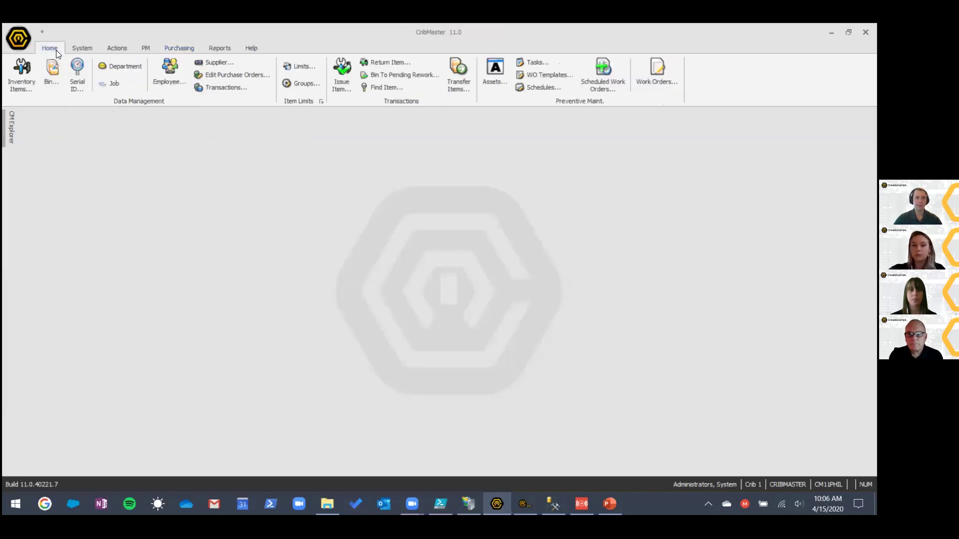
pyautogui.click(53, 68)
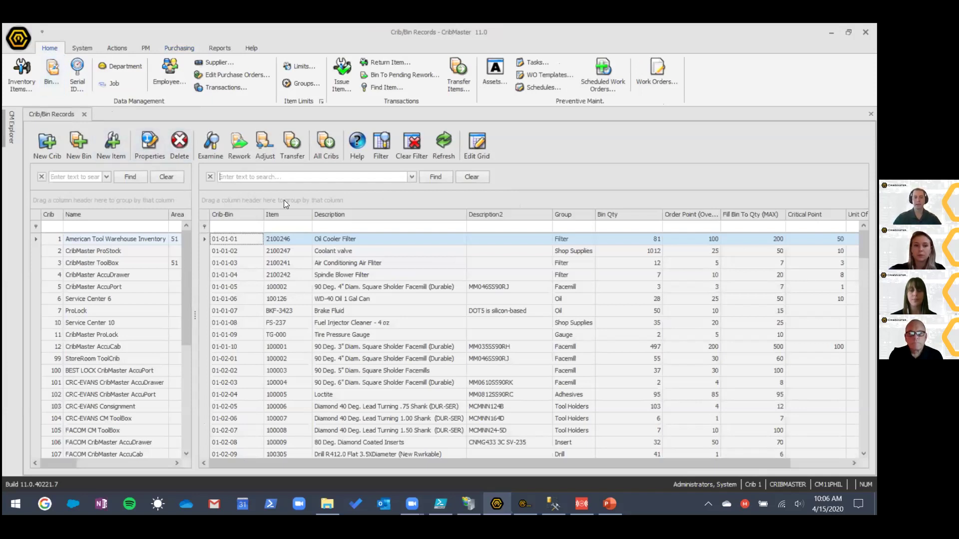
# Search the bins for n95 and open the properties of the N95 Facemask bin.
pyautogui.click(317, 176)
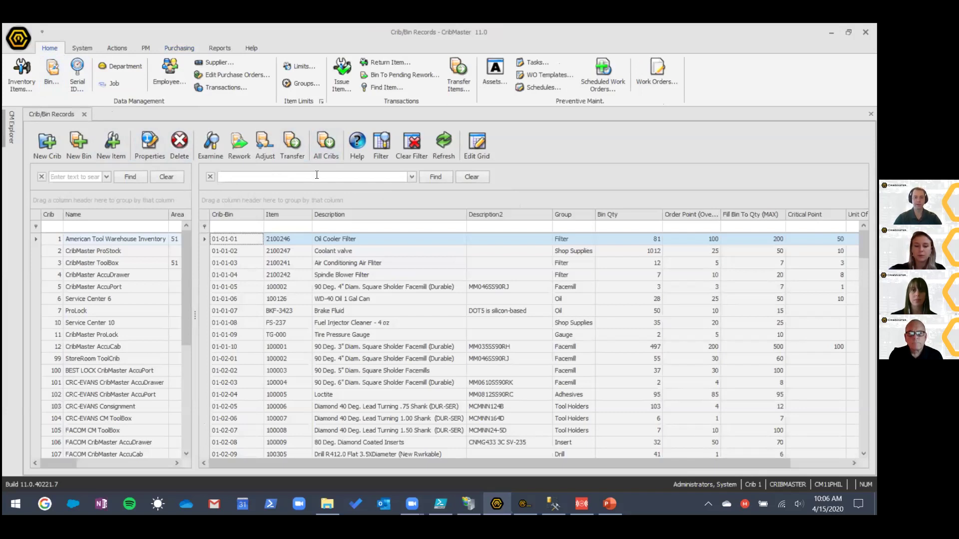
pyautogui.write('n95')
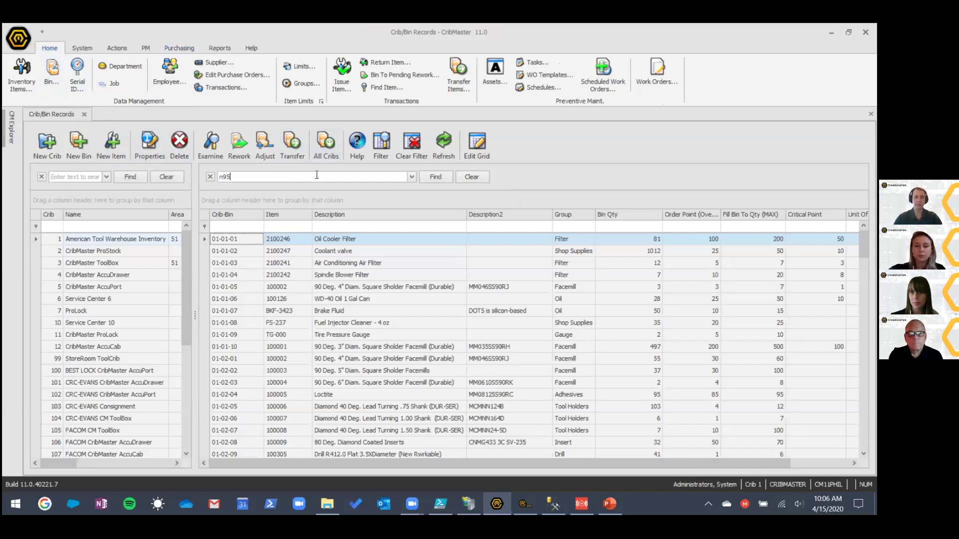
pyautogui.press('Return')
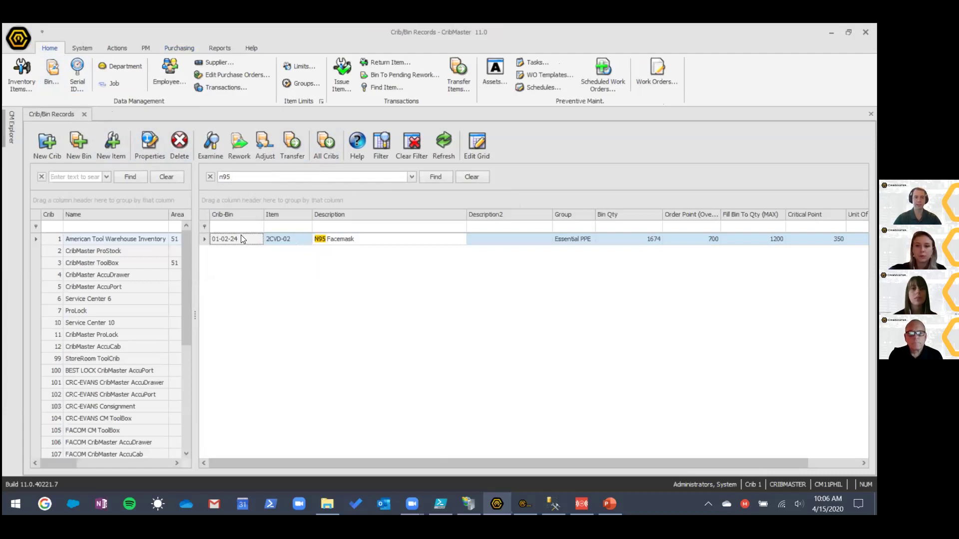
pyautogui.doubleClick(337, 239)
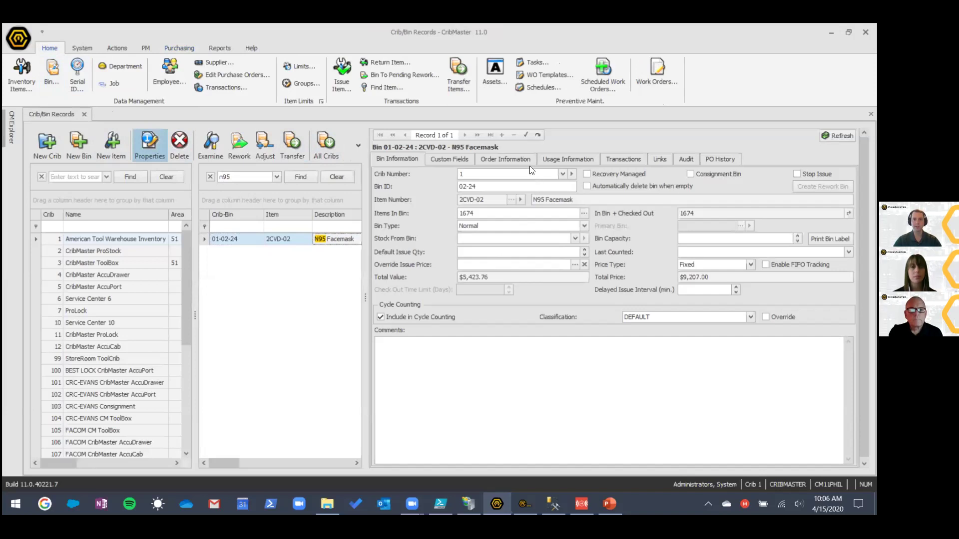
# Review the N95 Facemask bin's maximum fill quantity, minimum override and monthly usage history.
pyautogui.click(502, 157)
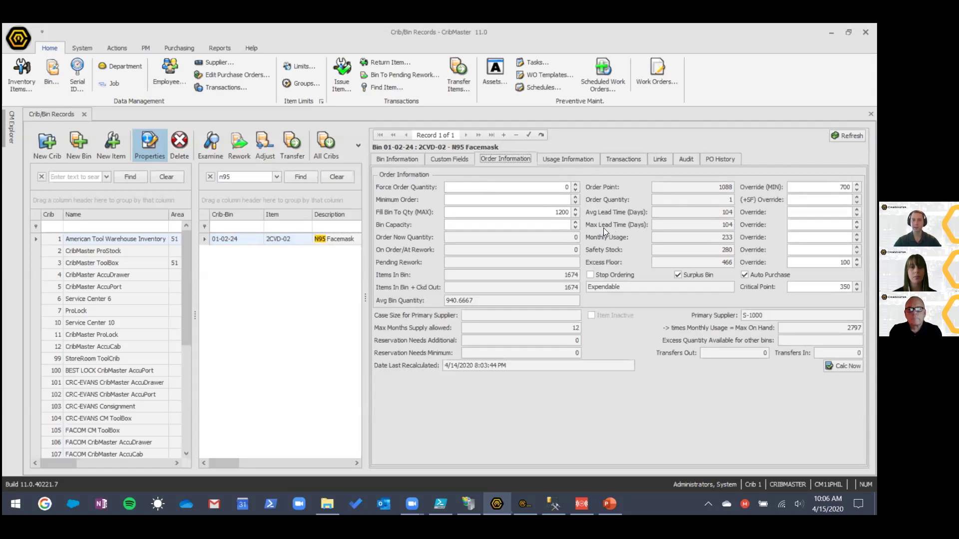
pyautogui.doubleClick(554, 212)
pyautogui.click(551, 212)
pyautogui.moveTo(551, 211); pyautogui.dragTo(570, 212)
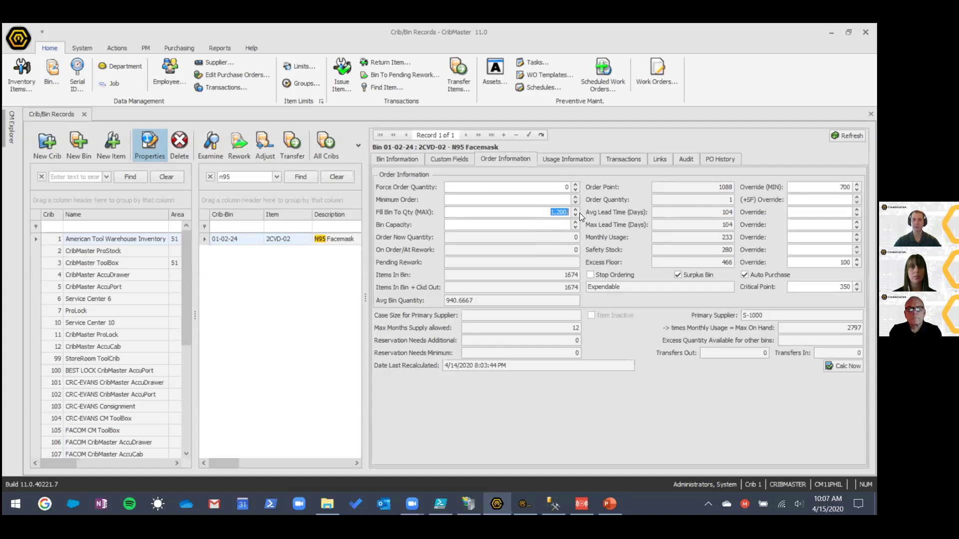
pyautogui.click(843, 187)
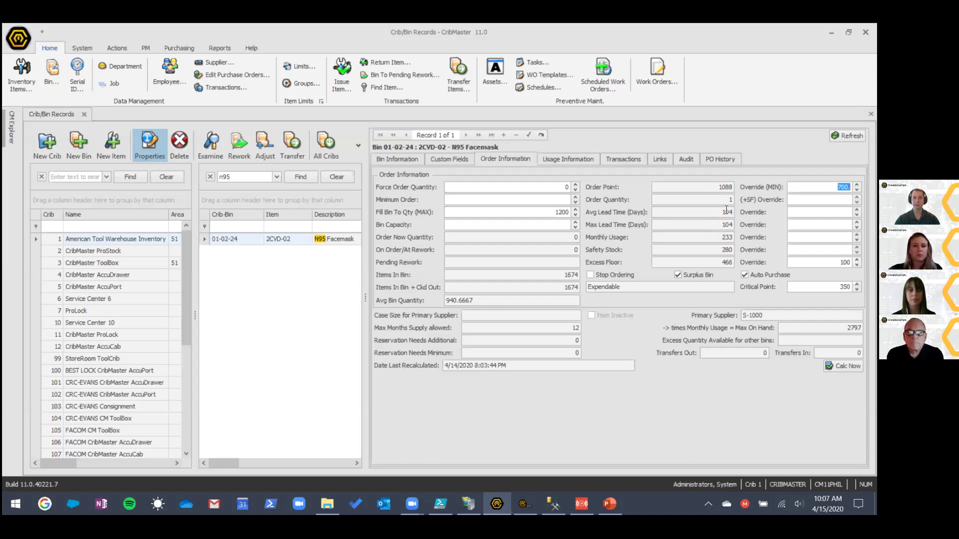
pyautogui.click(585, 160)
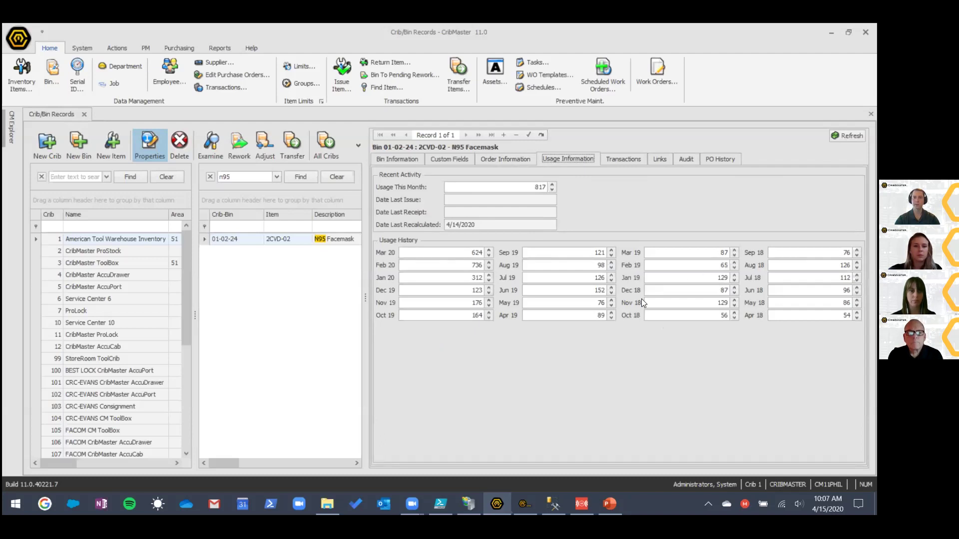
# Override the bin's average and maximum lead times with 21 days each and recalculate its order information.
pyautogui.click(497, 156)
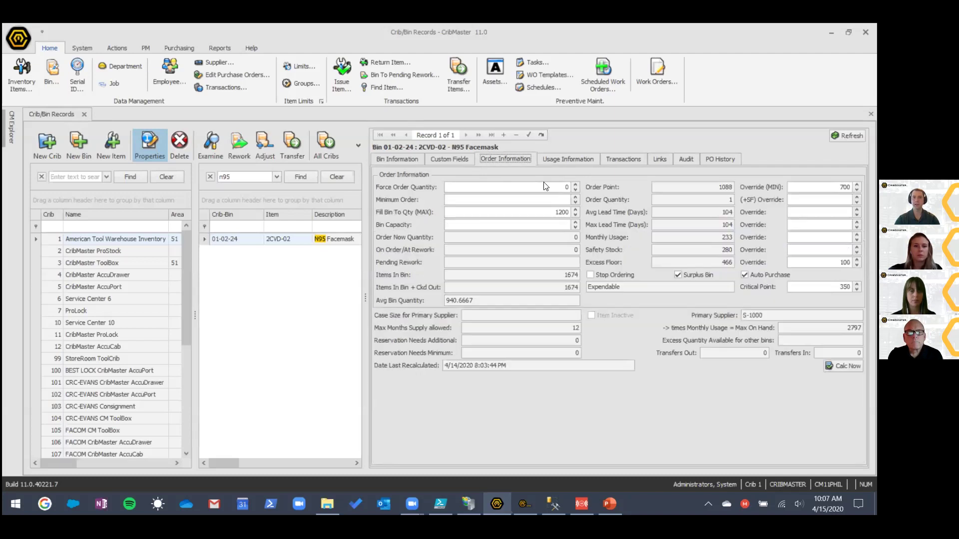
pyautogui.click(730, 187)
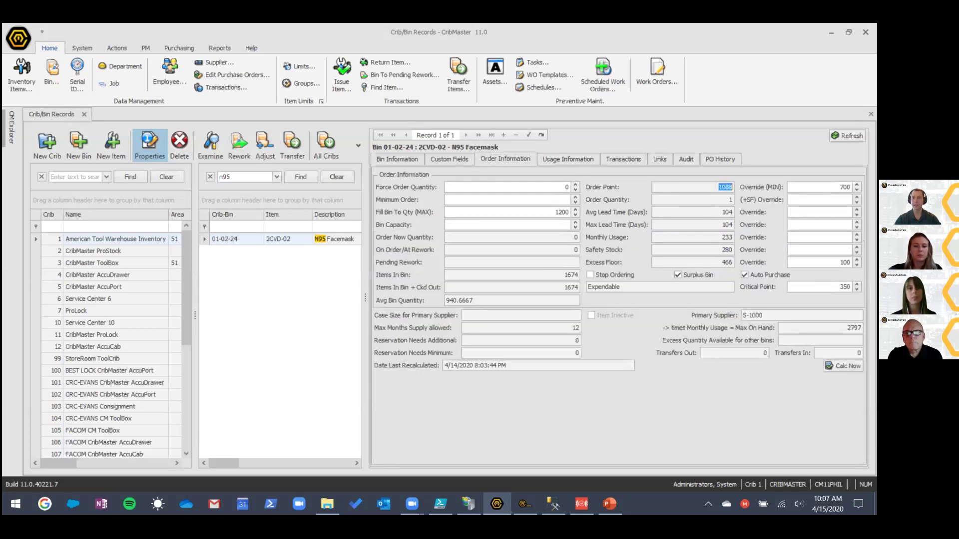
pyautogui.click(849, 212)
pyautogui.write('21')
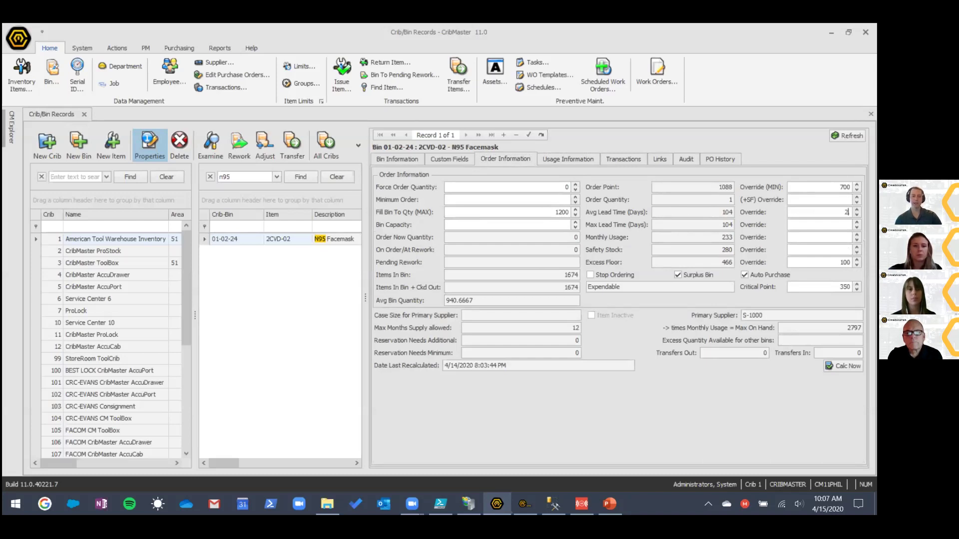
pyautogui.click(848, 225)
pyautogui.write('21')
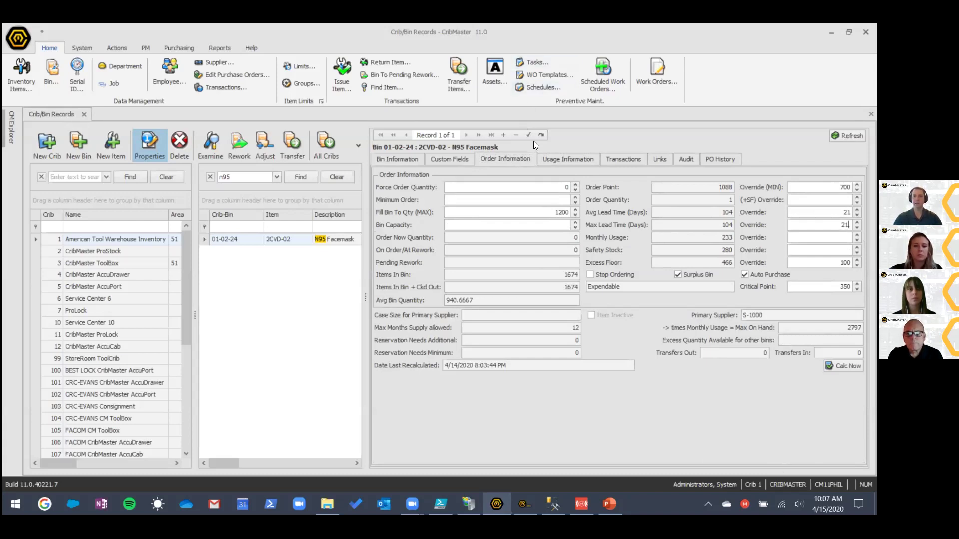
pyautogui.click(843, 366)
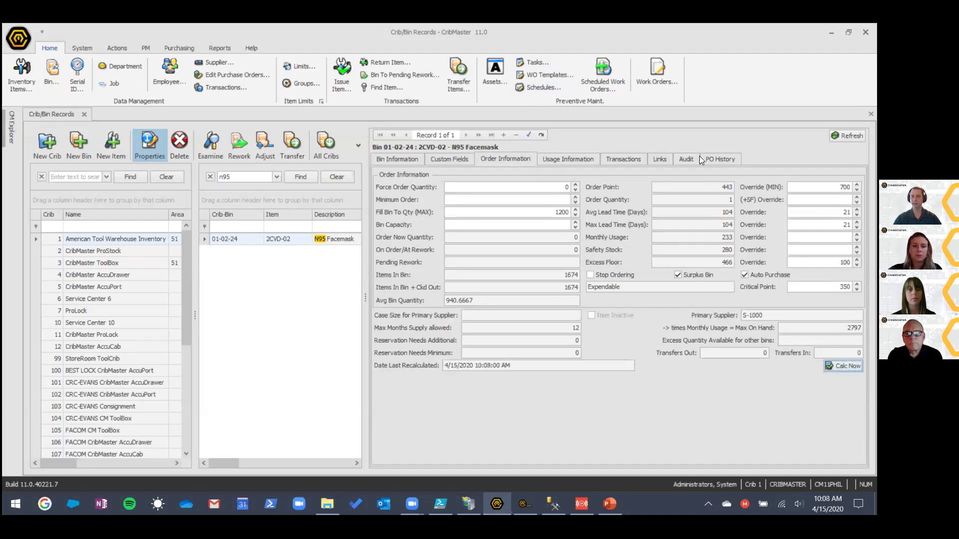
# Compare the recalculated order point with the bin's maximum fill quantity and minimum override.
pyautogui.moveTo(717, 186); pyautogui.dragTo(732, 192)
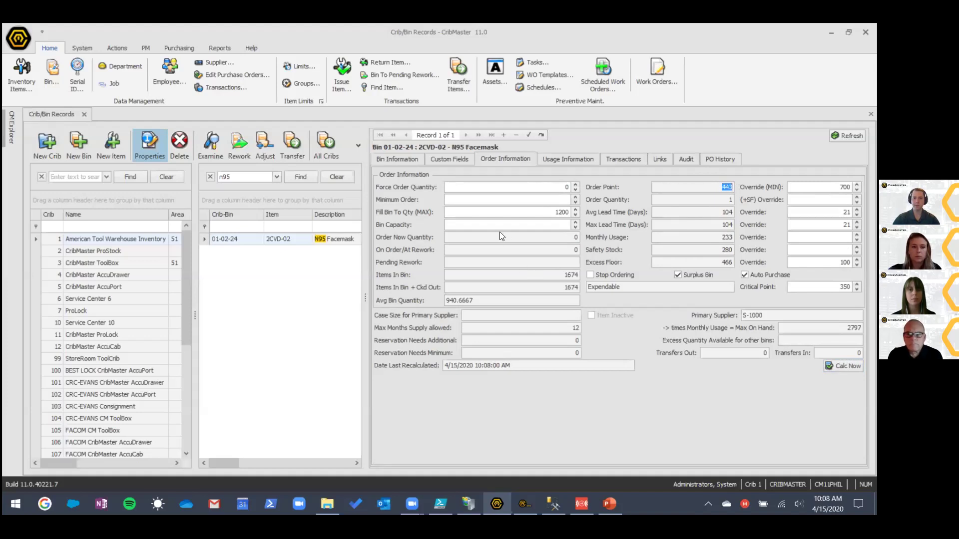
pyautogui.click(514, 213)
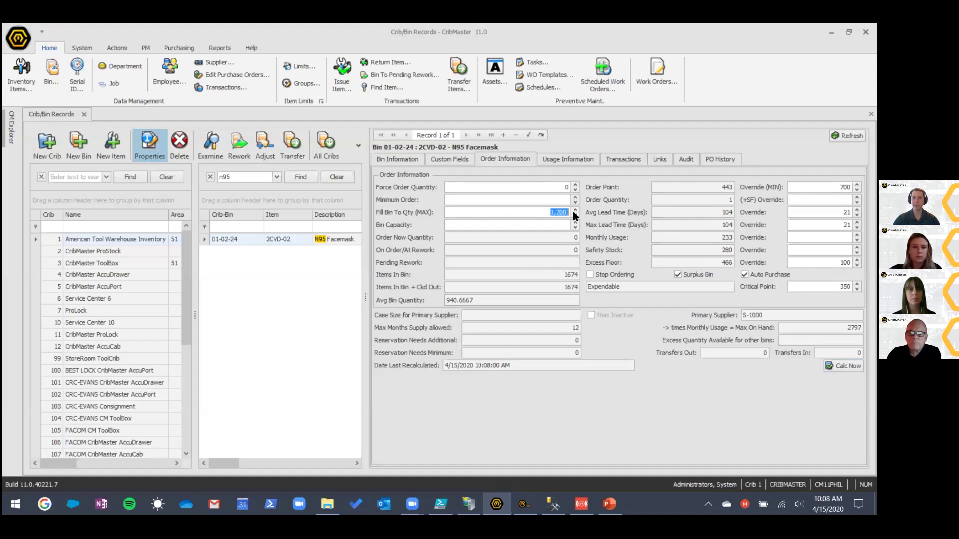
pyautogui.press('Tab')
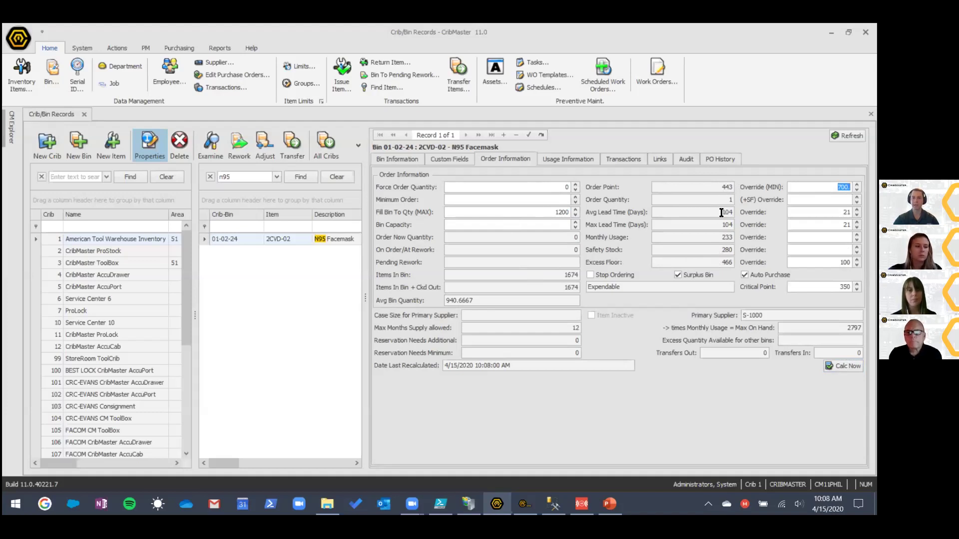
pyautogui.click(729, 188)
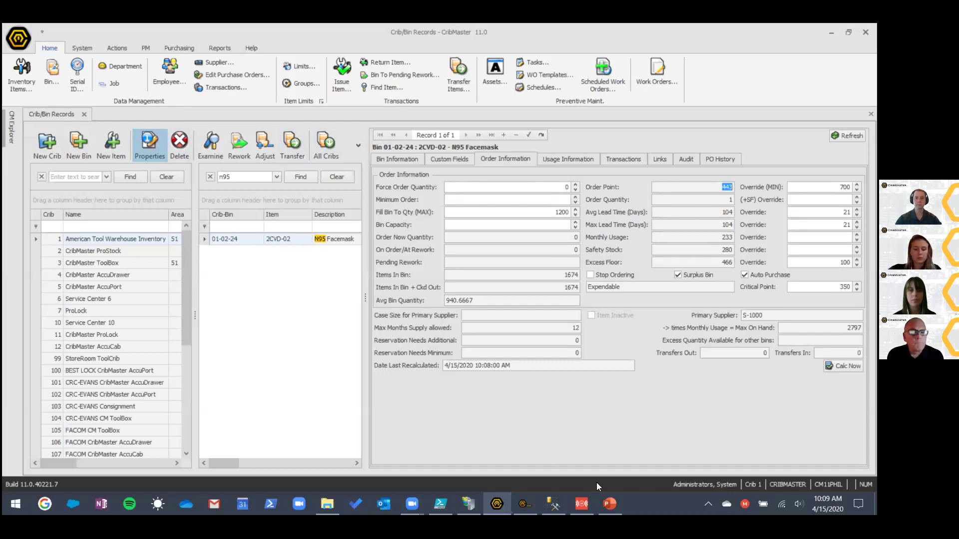
# Switch to PowerPoint and present the "Tools in CribMaster" slide as a slide show, starting from that slide.
pyautogui.click(608, 503)
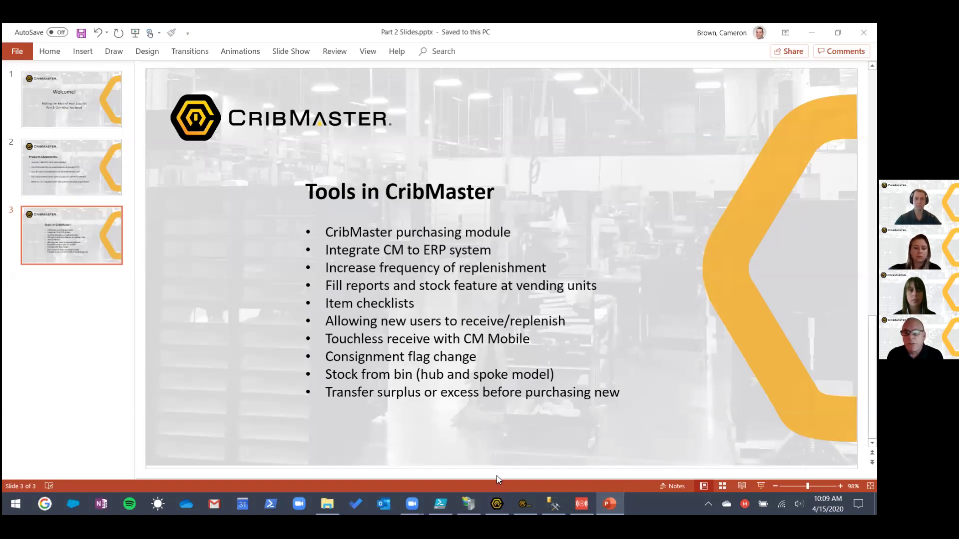
pyautogui.moveTo(497, 504)
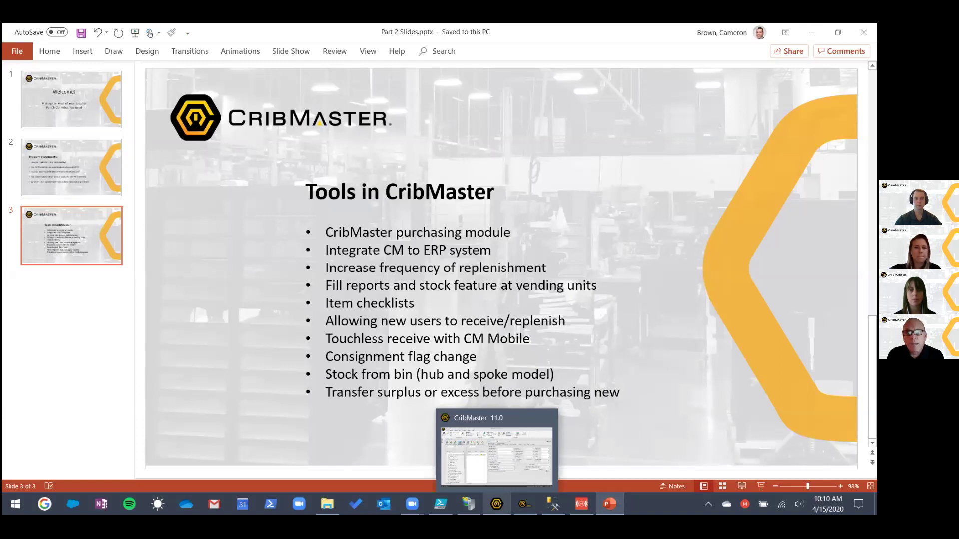
pyautogui.click(497, 449)
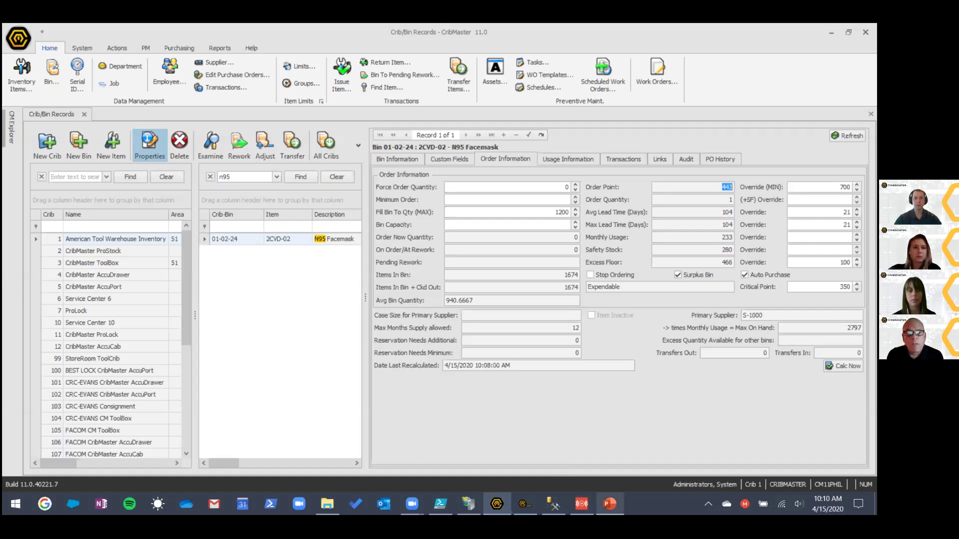
pyautogui.hotkey('alt', 'Tab')
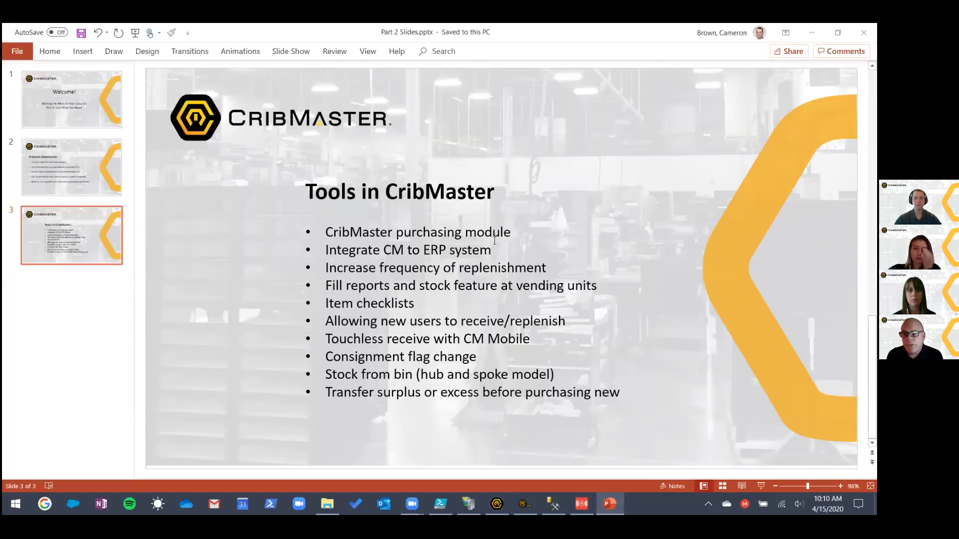
pyautogui.moveTo(495, 246); pyautogui.dragTo(347, 250)
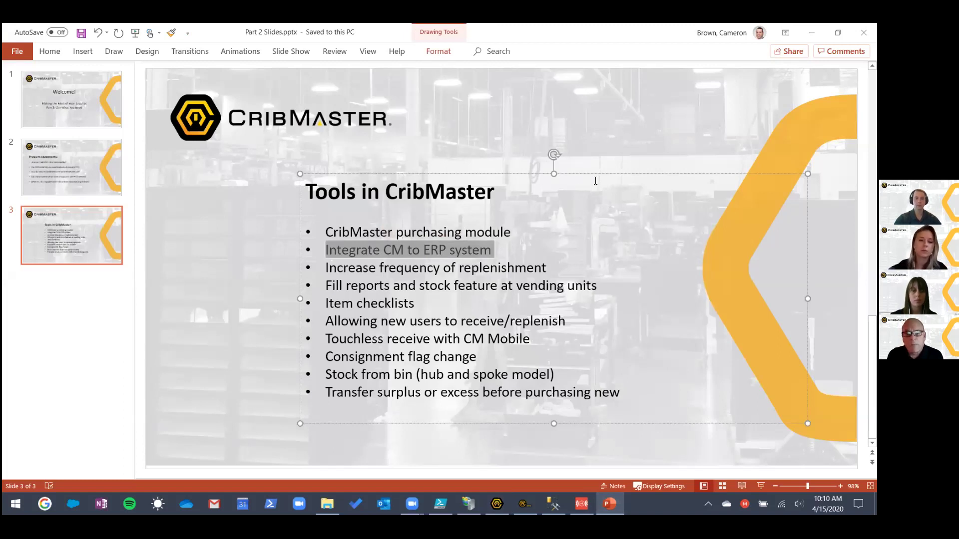
pyautogui.hotkey('shift', 'F5')
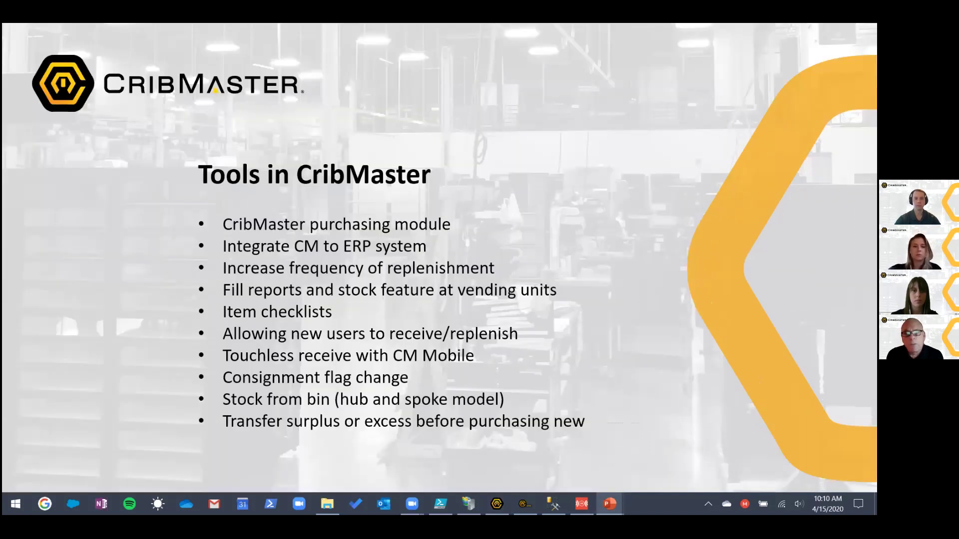
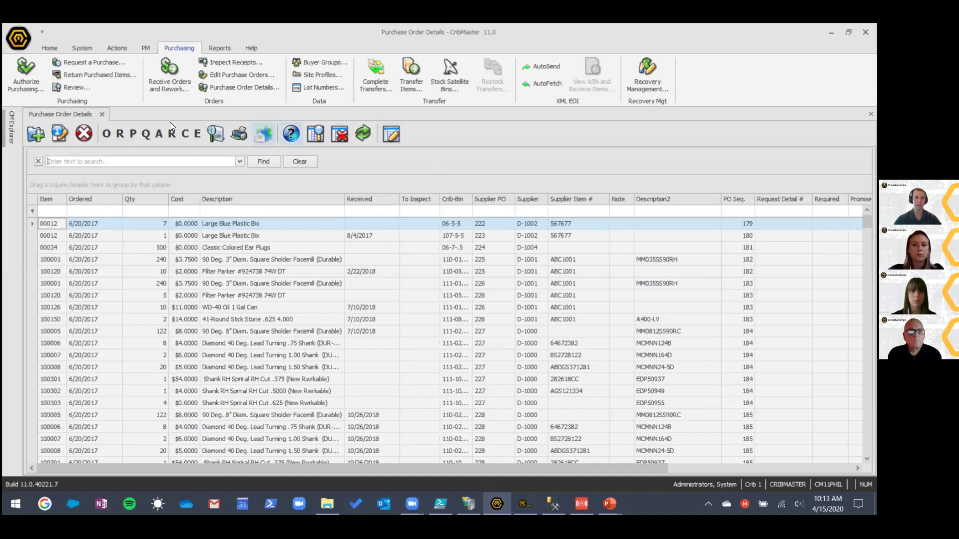
# Close the CribMaster purchase order details and open the FACOM site profile for editing.
pyautogui.click(103, 115)
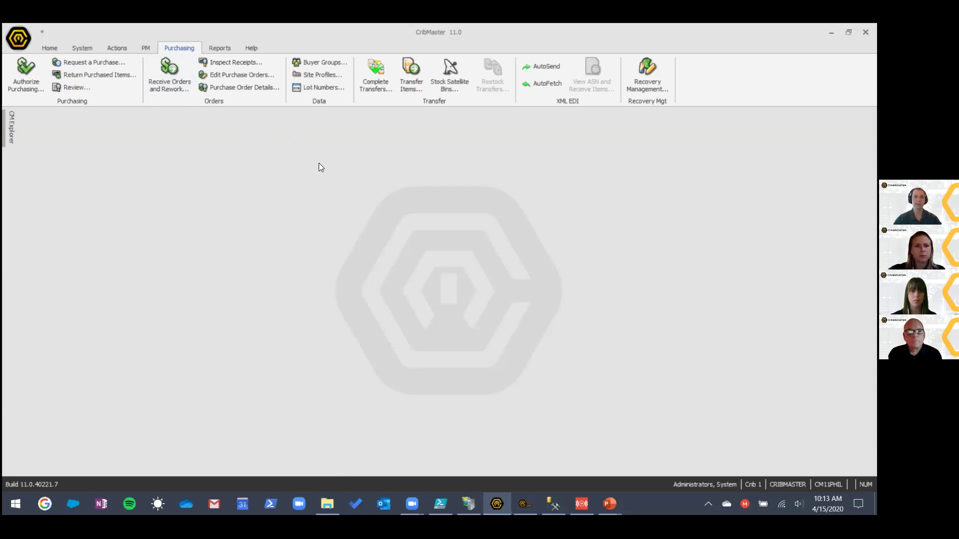
pyautogui.click(328, 74)
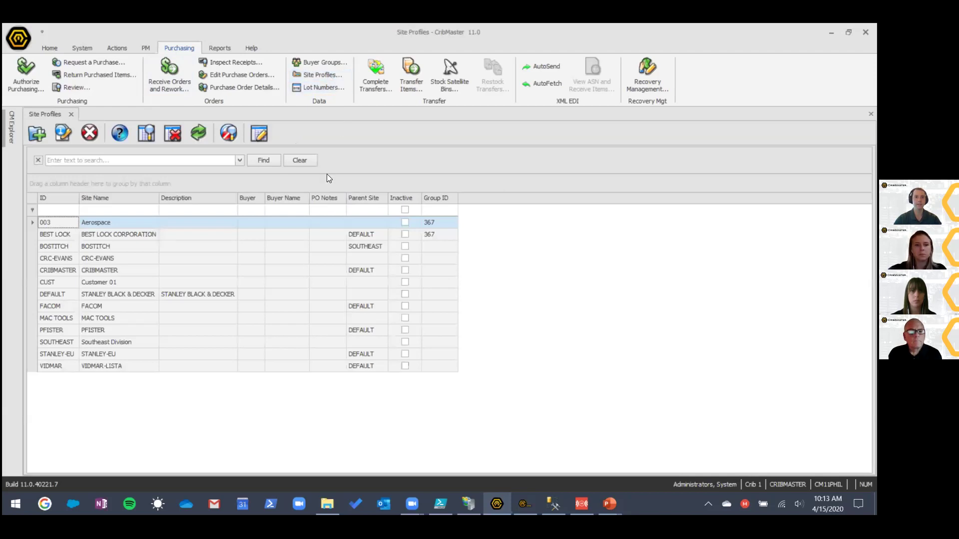
pyautogui.click(110, 305)
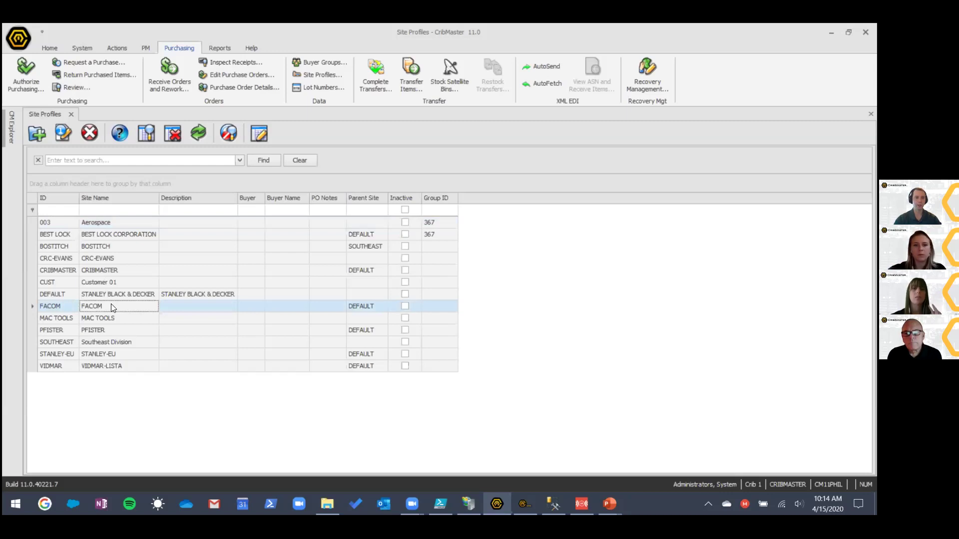
pyautogui.doubleClick(114, 307)
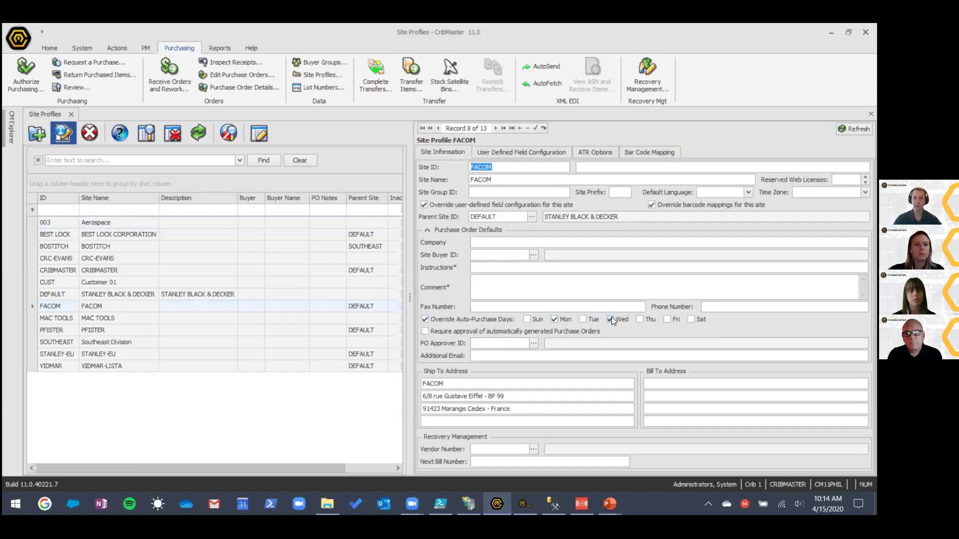
# Add Saturday and Friday to the FACOM site's override auto-purchase days and save the profile.
pyautogui.click(693, 319)
pyautogui.click(670, 319)
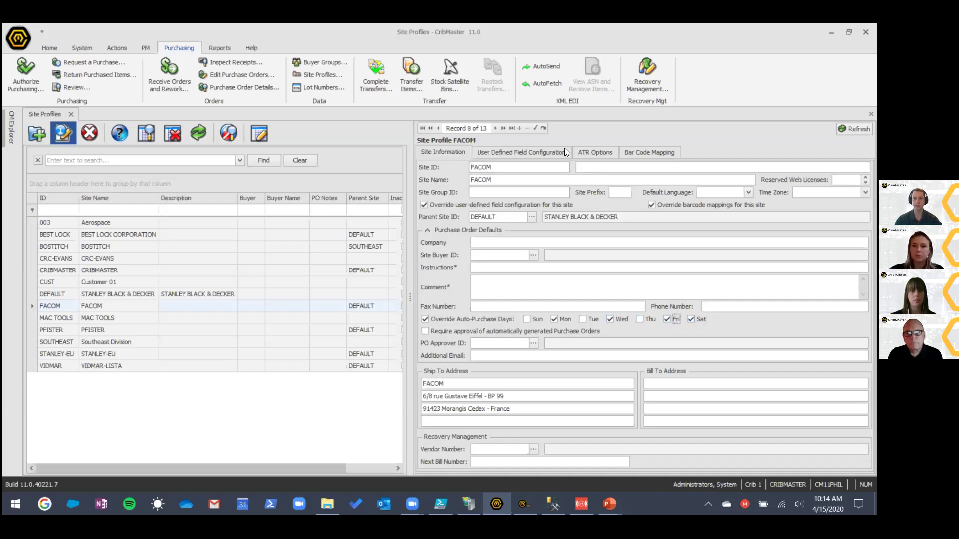
pyautogui.click(535, 128)
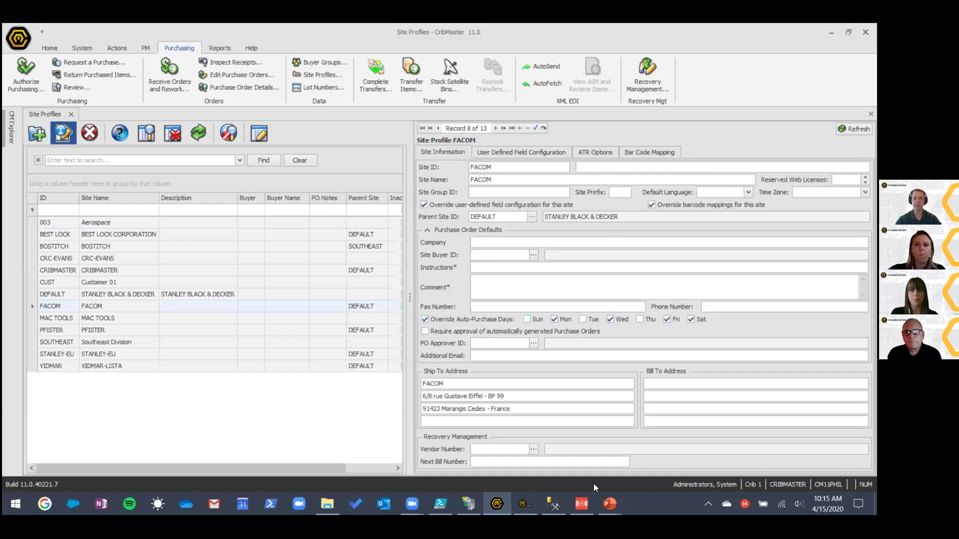
# Switch back to the running PowerPoint slide show of the "Tools in CribMaster" slide.
pyautogui.click(610, 504)
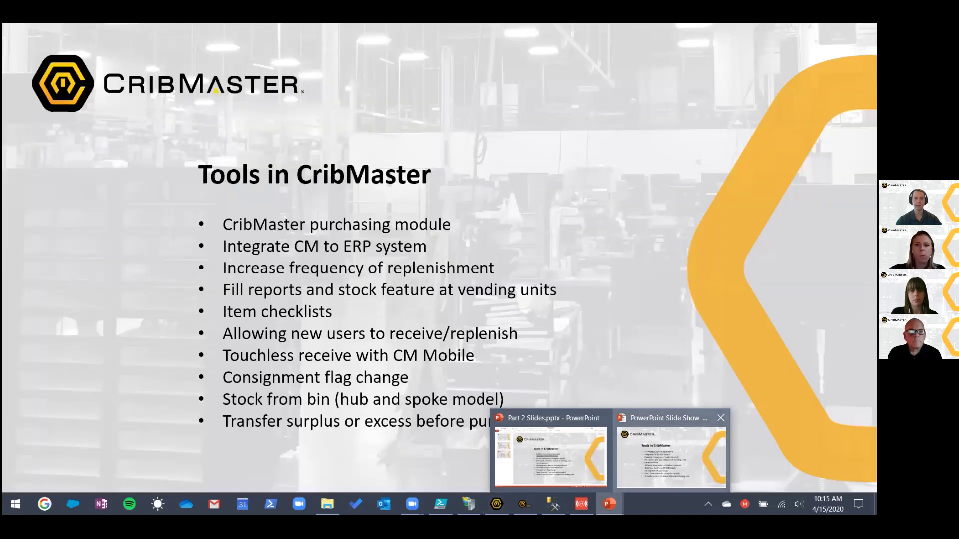
pyautogui.click(634, 451)
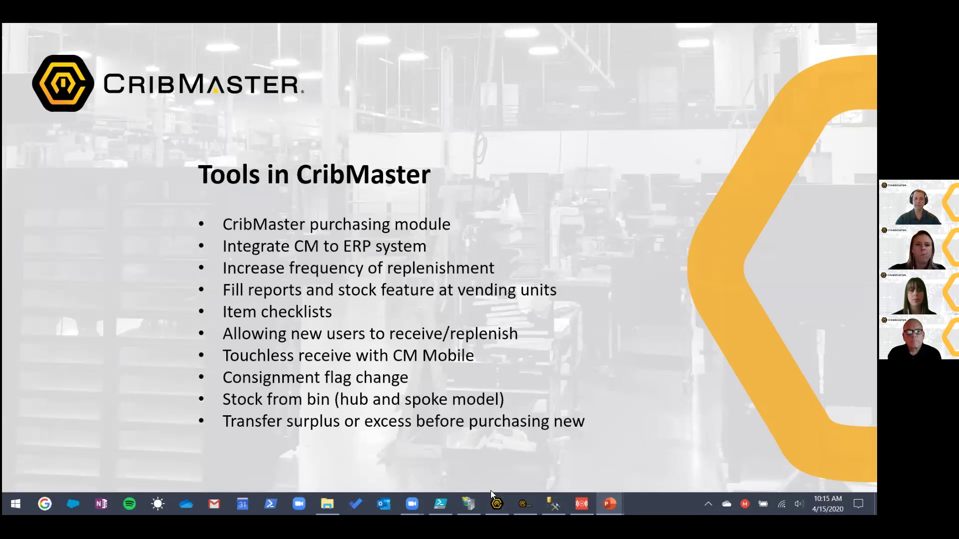
# Switch from the slide show to CribMaster and close the Site Profiles page.
pyautogui.moveTo(491, 493)
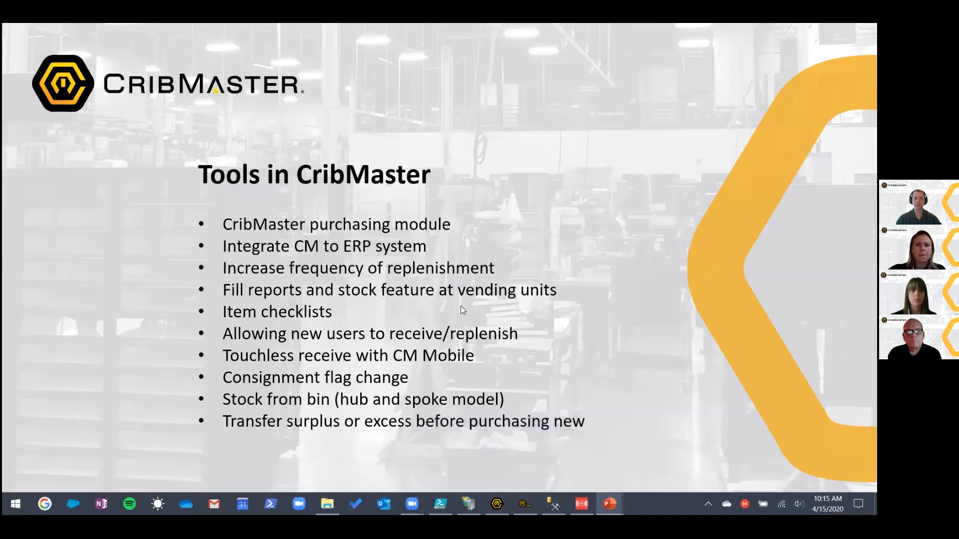
pyautogui.click(470, 457)
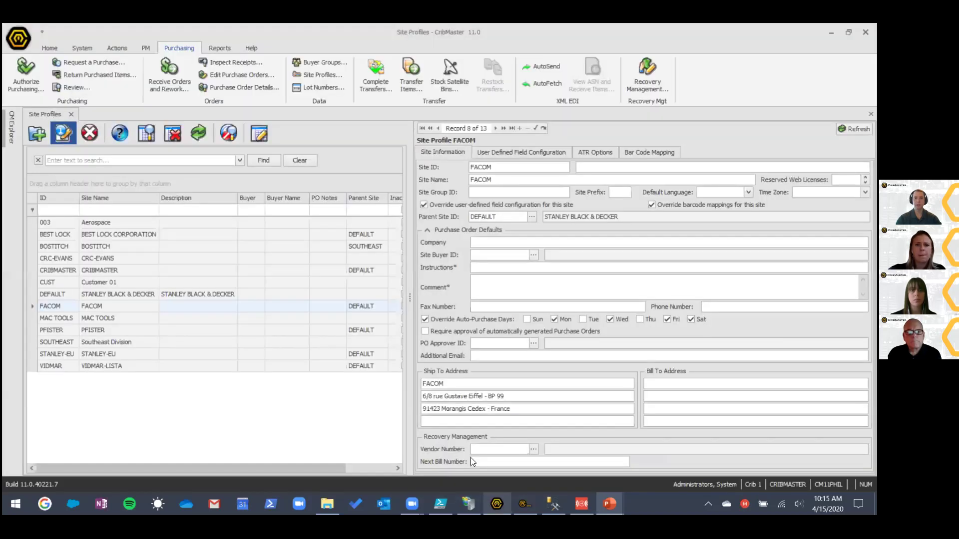
pyautogui.click(70, 114)
# Find the N95 Facemask bin in crib 2, CribMaster ProStock, by searching "n95", and open its order information.
pyautogui.click(49, 48)
pyautogui.click(57, 77)
pyautogui.click(103, 248)
pyautogui.click(274, 176)
pyautogui.write('n95')
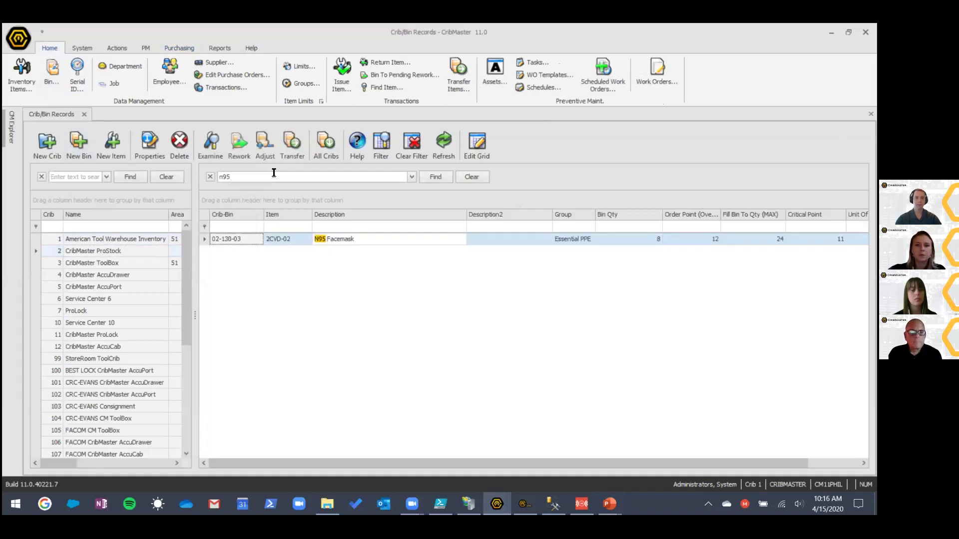
pyautogui.doubleClick(287, 235)
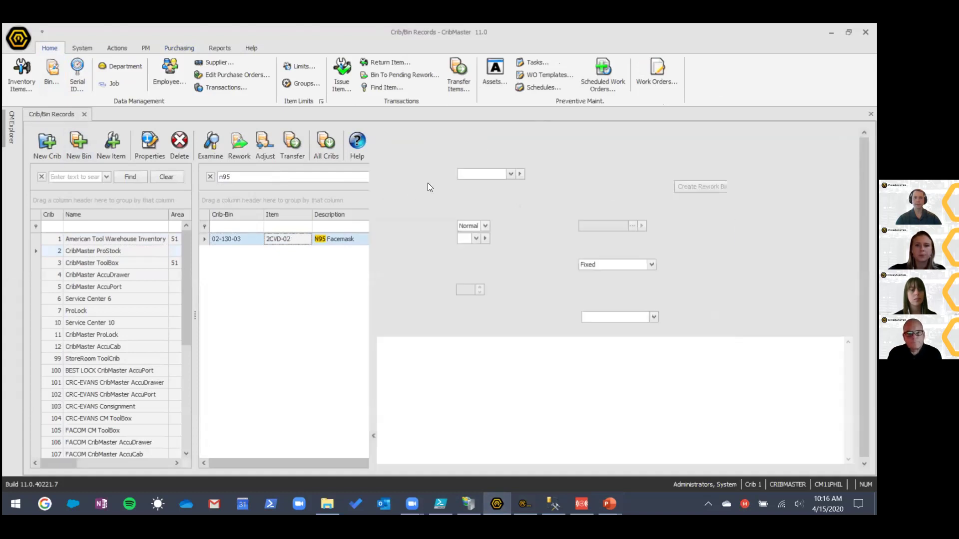
pyautogui.click(499, 156)
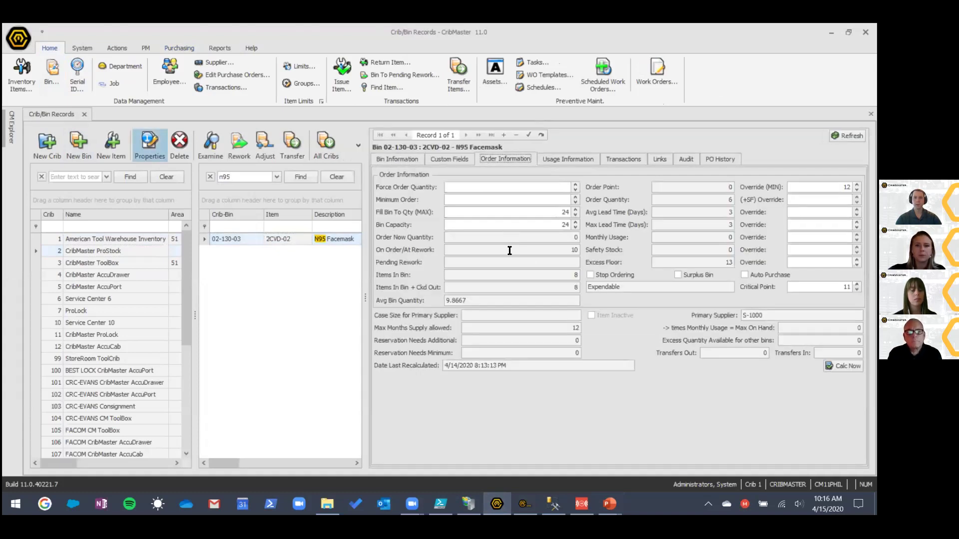
# Examine the N95 bin's on-order quantity, items in bin, minimum override, fill-to maximum and bin capacity.
pyautogui.click(542, 251)
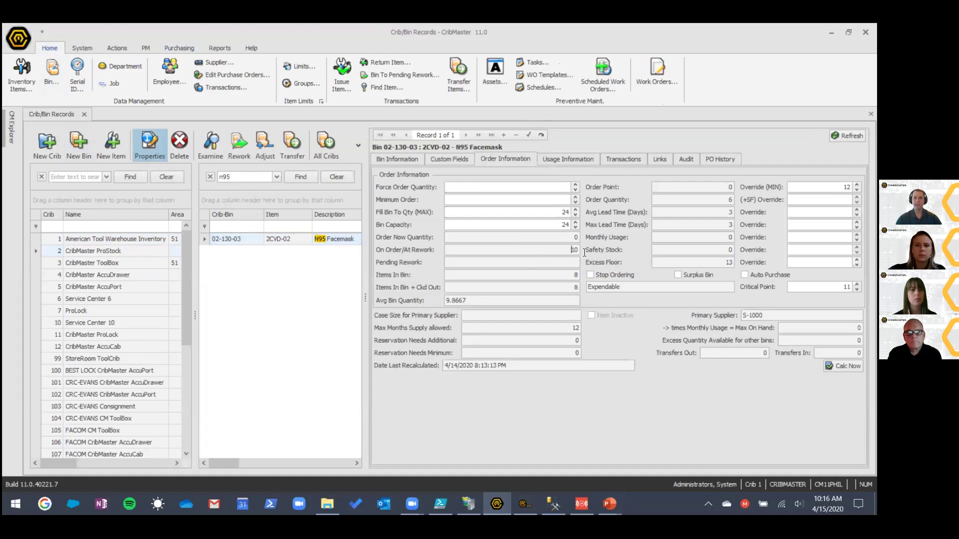
pyautogui.doubleClick(577, 276)
pyautogui.click(843, 187)
pyautogui.moveTo(841, 187); pyautogui.dragTo(844, 187)
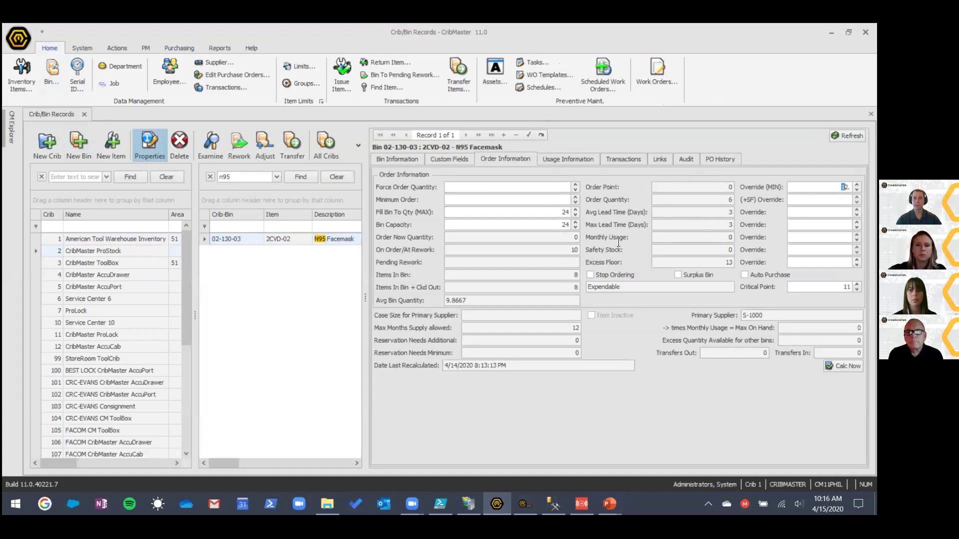
pyautogui.click(545, 251)
pyautogui.moveTo(545, 251); pyautogui.dragTo(580, 253)
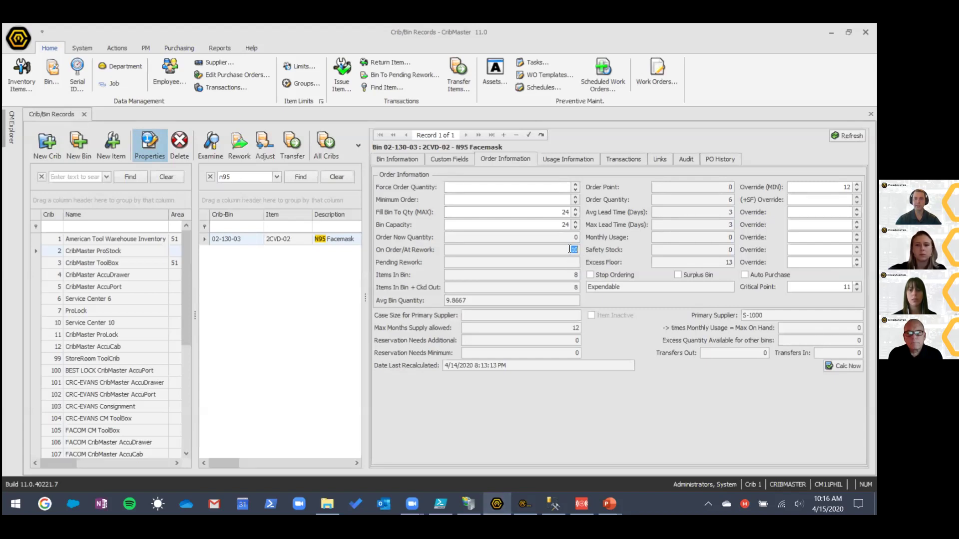
pyautogui.click(569, 274)
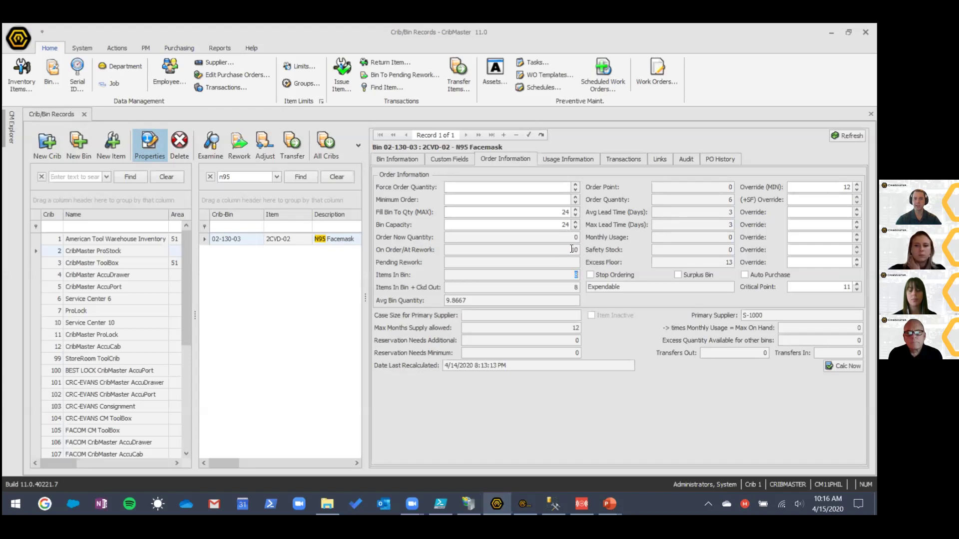
pyautogui.click(556, 223)
pyautogui.moveTo(556, 224); pyautogui.dragTo(568, 223)
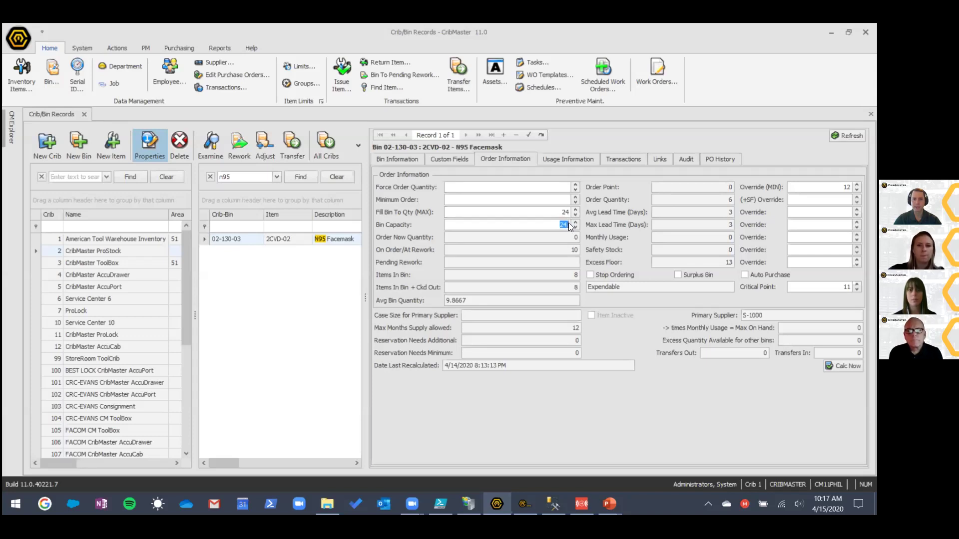
pyautogui.click(551, 225)
pyautogui.doubleClick(560, 212)
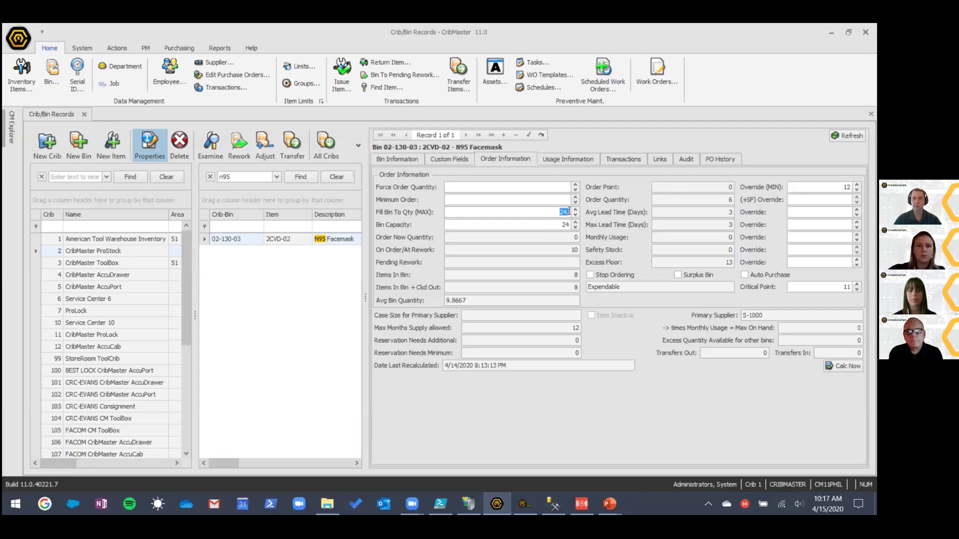
pyautogui.doubleClick(563, 225)
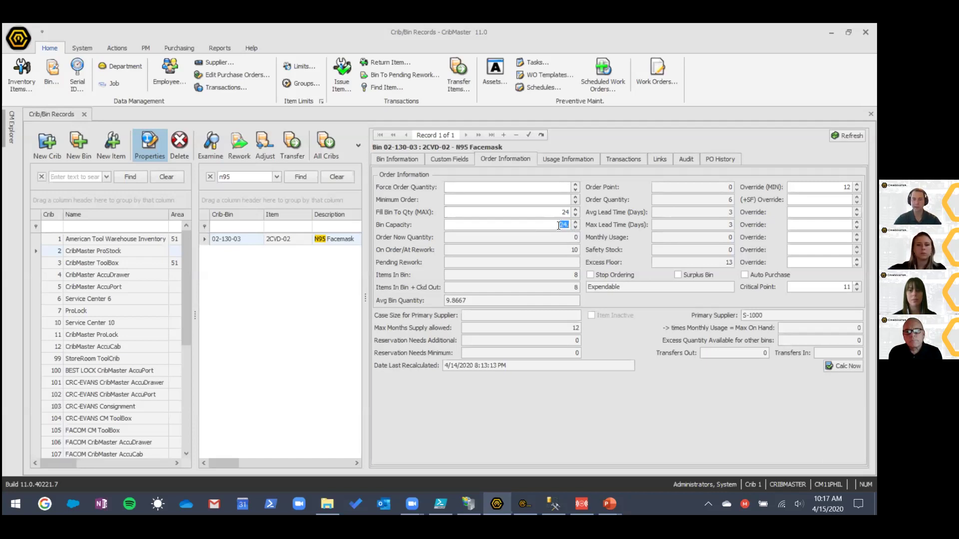
pyautogui.click(572, 250)
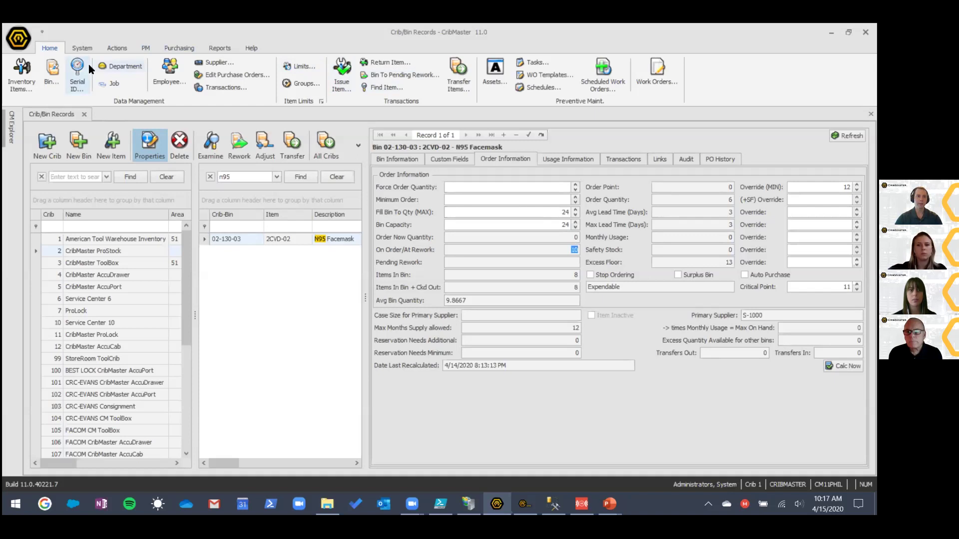
# Open the bin reports and select only the custom Fill Report in place of Bin List.
pyautogui.click(211, 45)
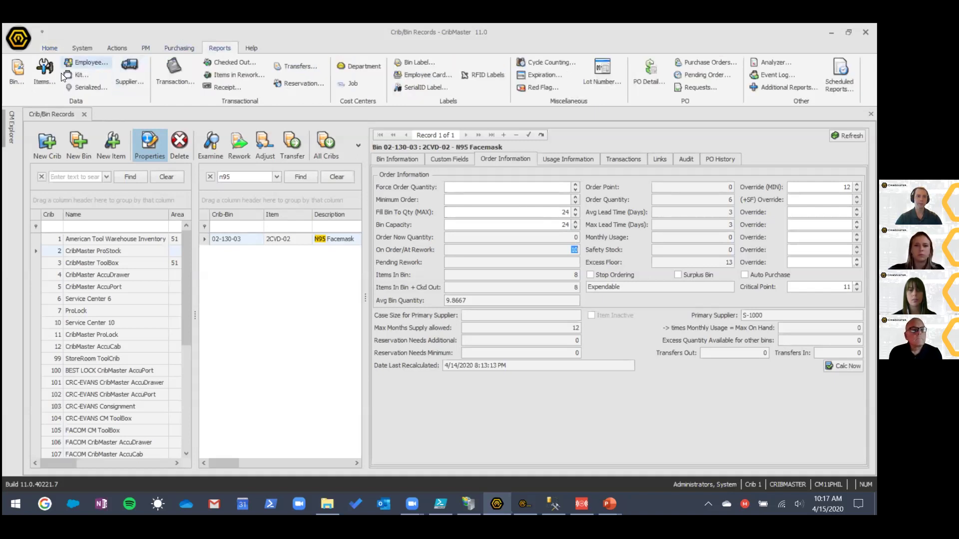
pyautogui.click(22, 83)
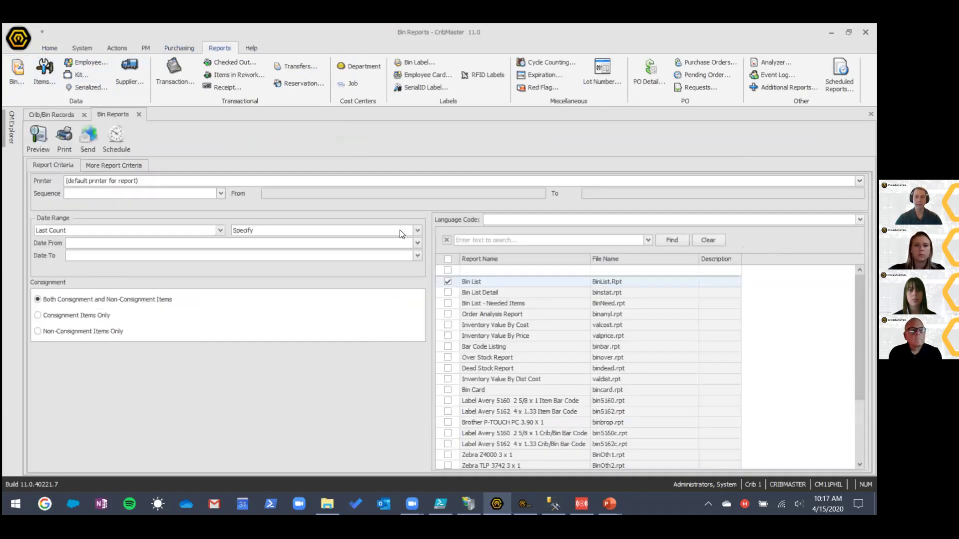
pyautogui.click(453, 281)
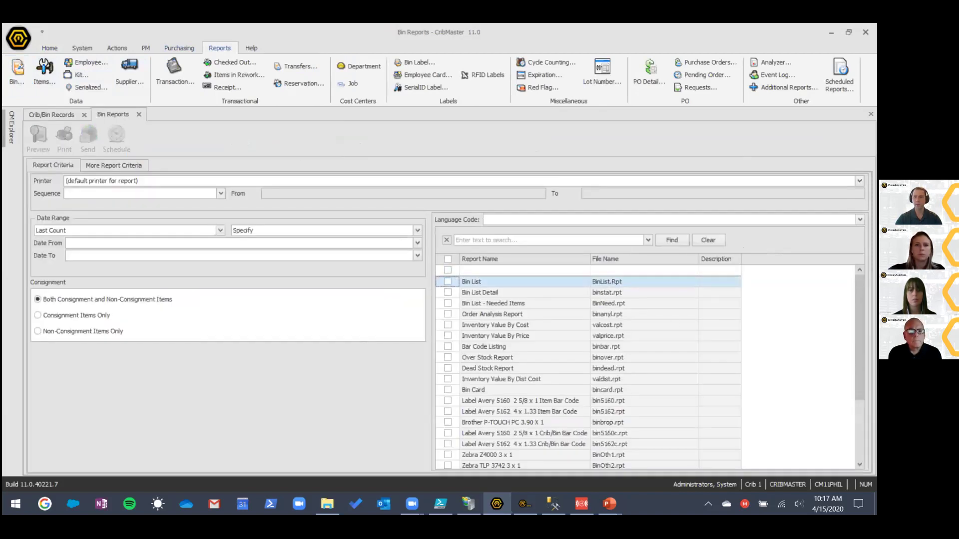
pyautogui.scroll(-3, 859, 339)
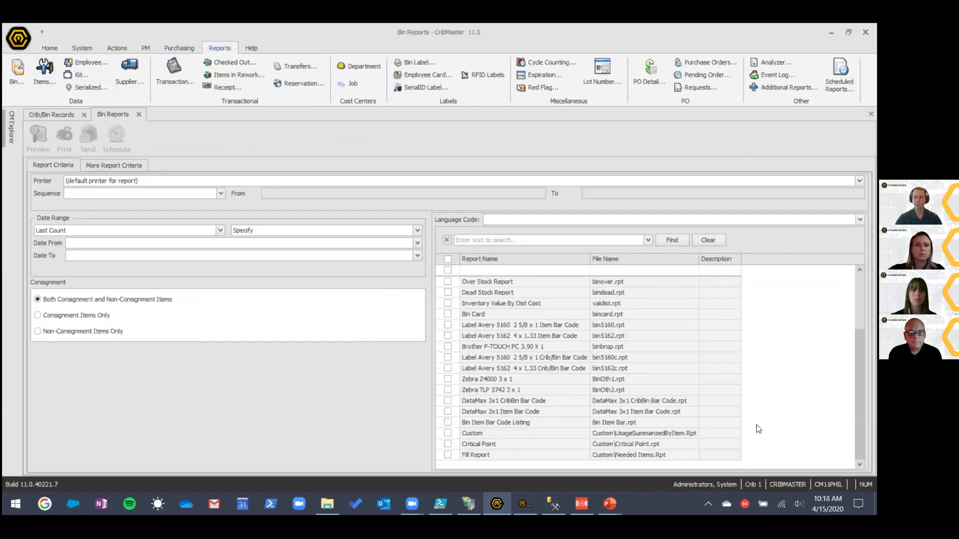
pyautogui.click(448, 455)
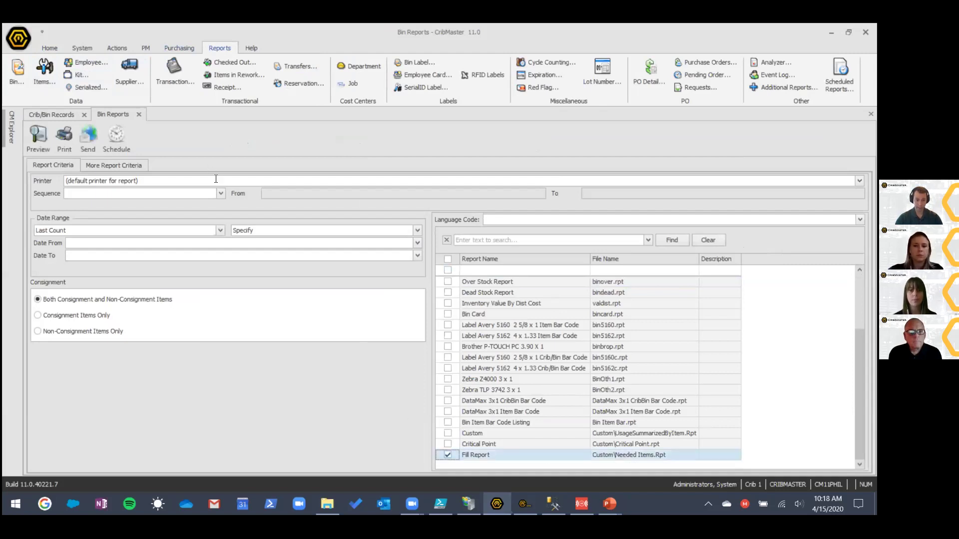
# Sequence the Fill Report by Crib starting from 2, preview it and maximize the preview window.
pyautogui.click(220, 194)
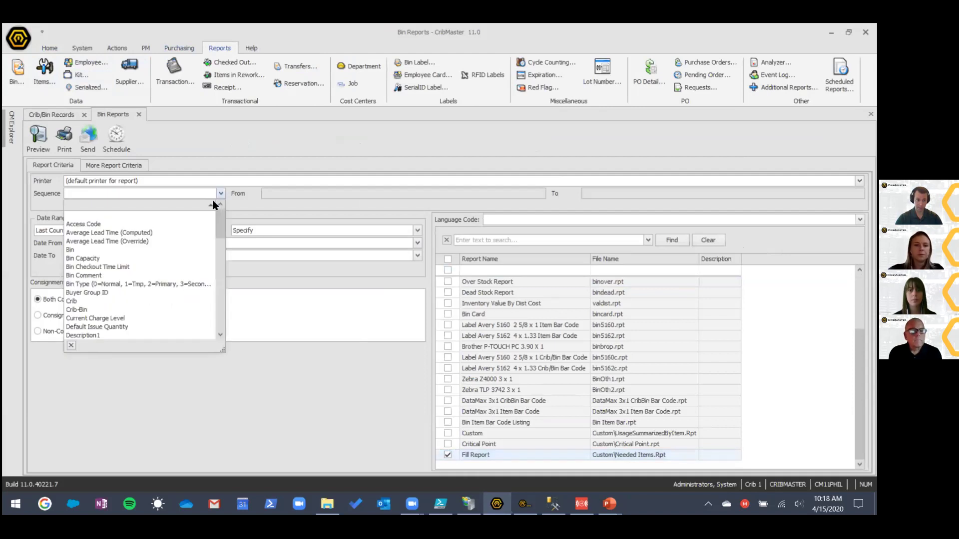
pyautogui.click(144, 301)
pyautogui.click(342, 194)
pyautogui.write('2')
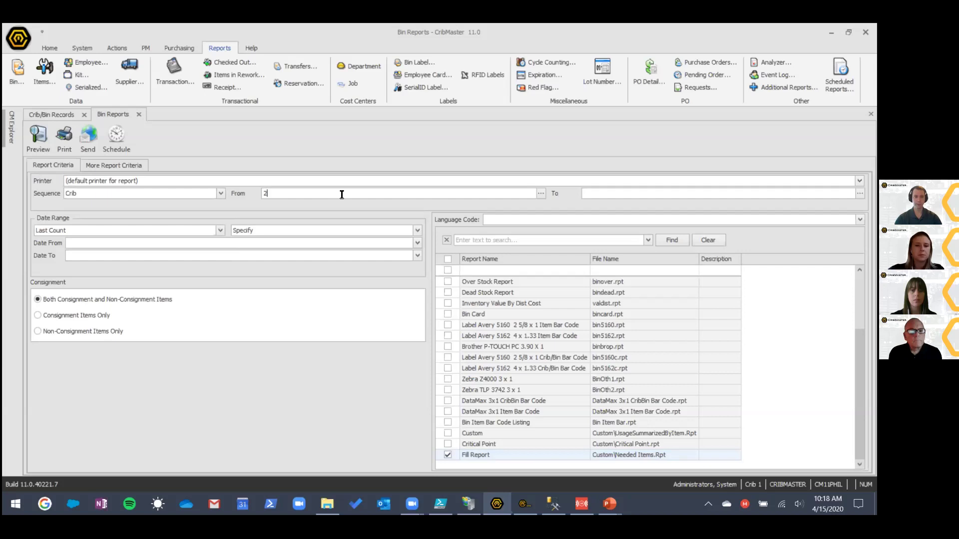
pyautogui.click(45, 131)
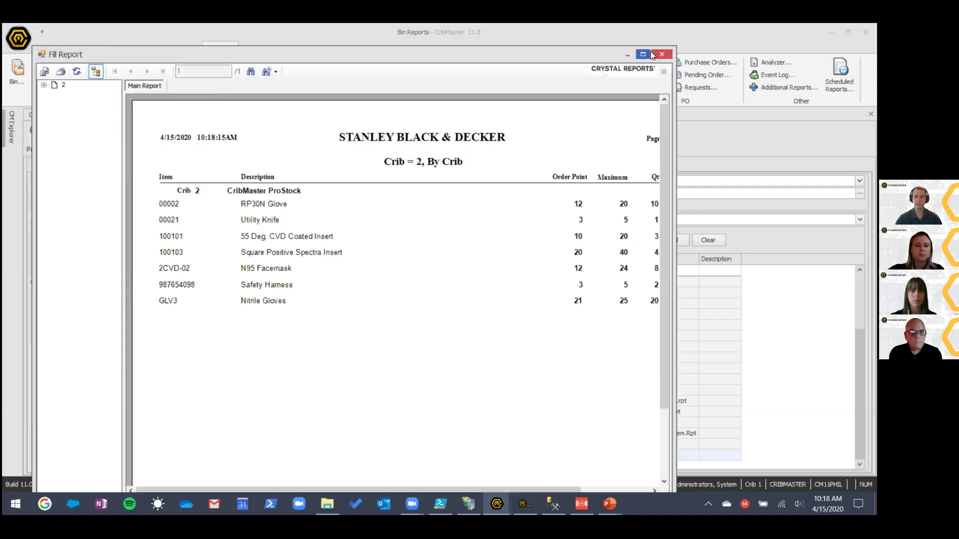
pyautogui.click(648, 53)
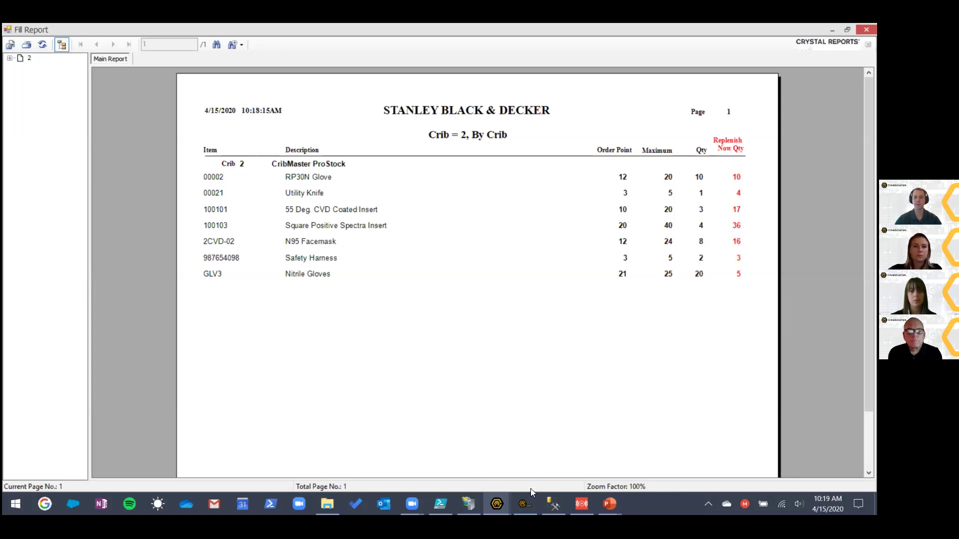
# Close the Fill Report preview and switch to the CribMaster Automated Tool Room client.
pyautogui.moveTo(524, 504)
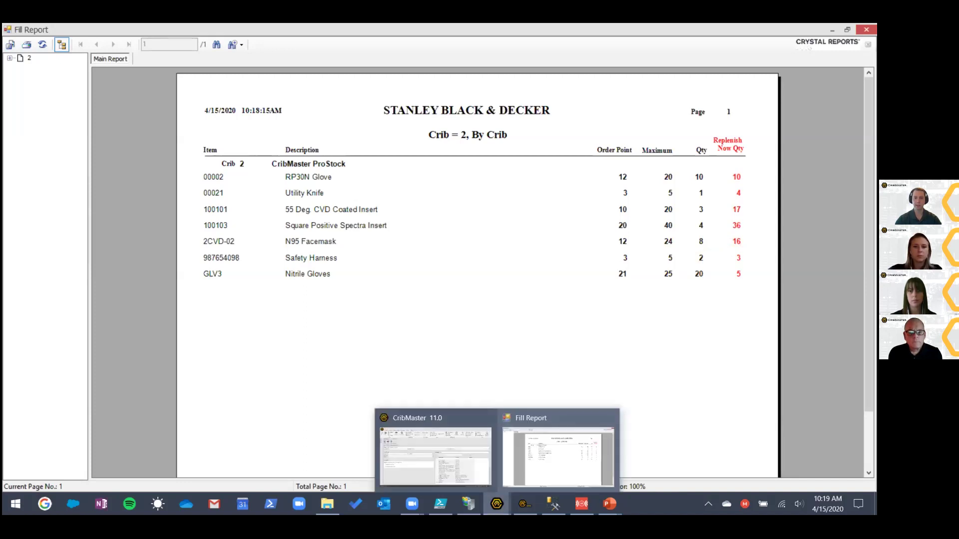
pyautogui.moveTo(594, 416)
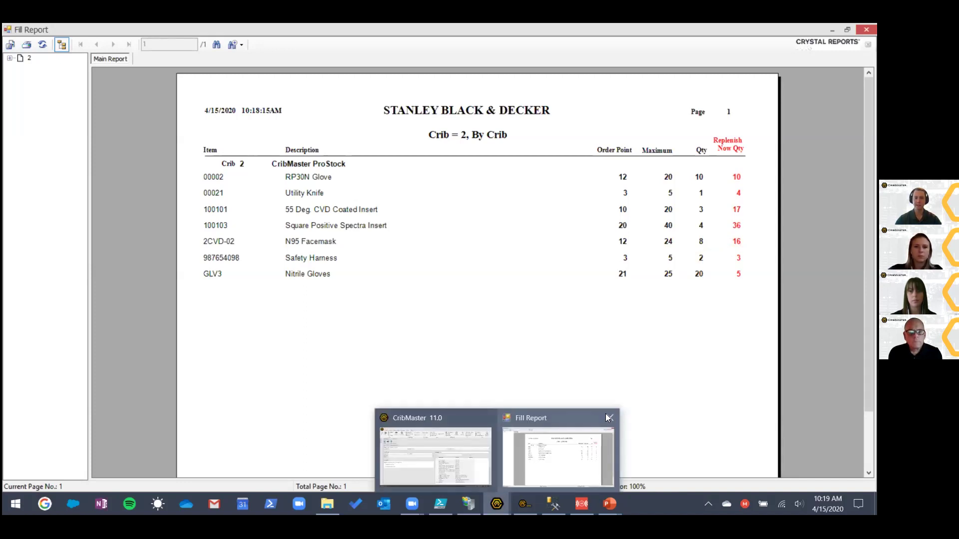
pyautogui.click(607, 418)
pyautogui.click(518, 473)
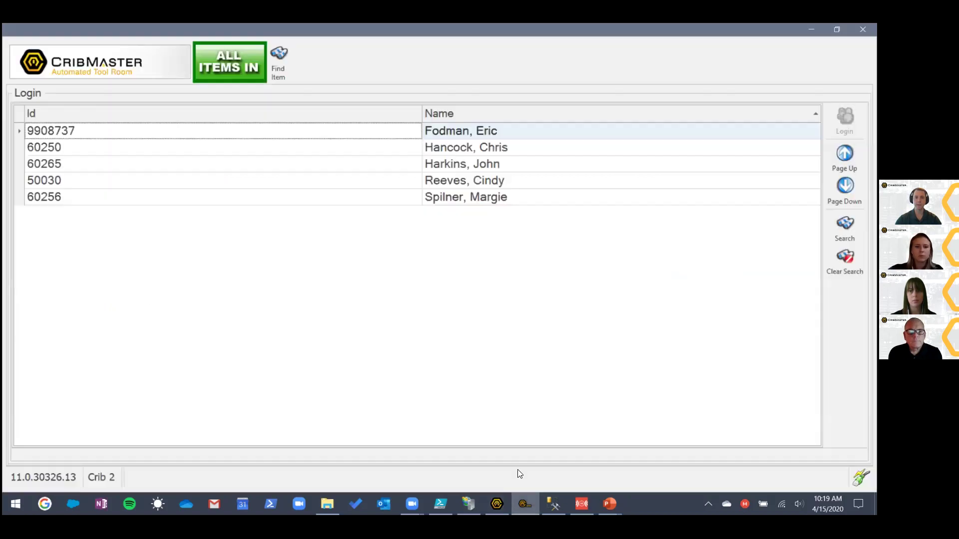
# Log in as the first listed employee and open Receive mode from the admin functions.
pyautogui.doubleClick(486, 134)
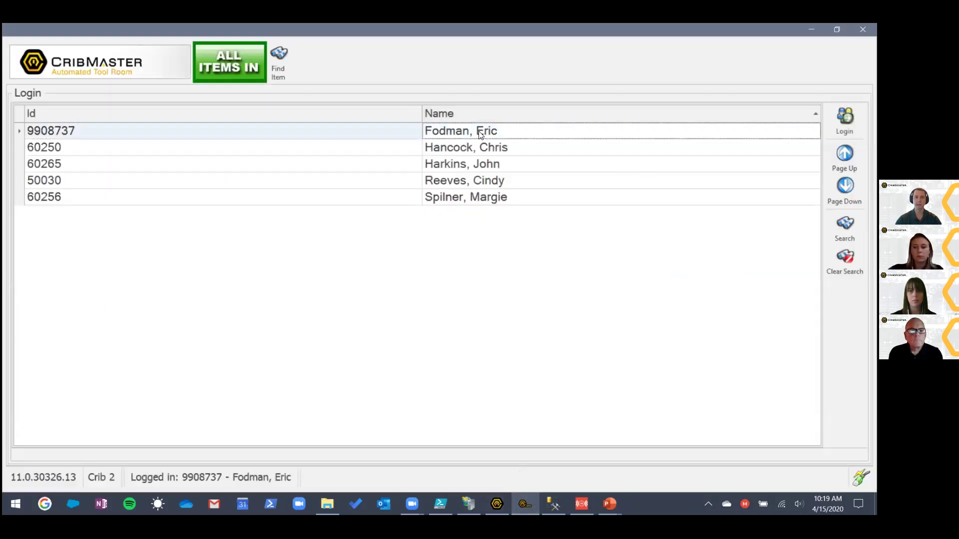
pyautogui.click(334, 70)
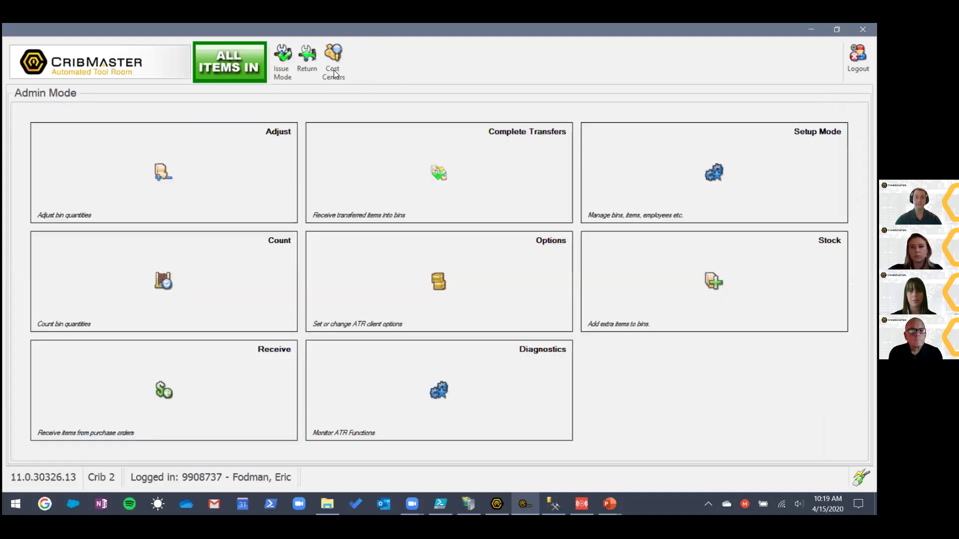
pyautogui.click(170, 377)
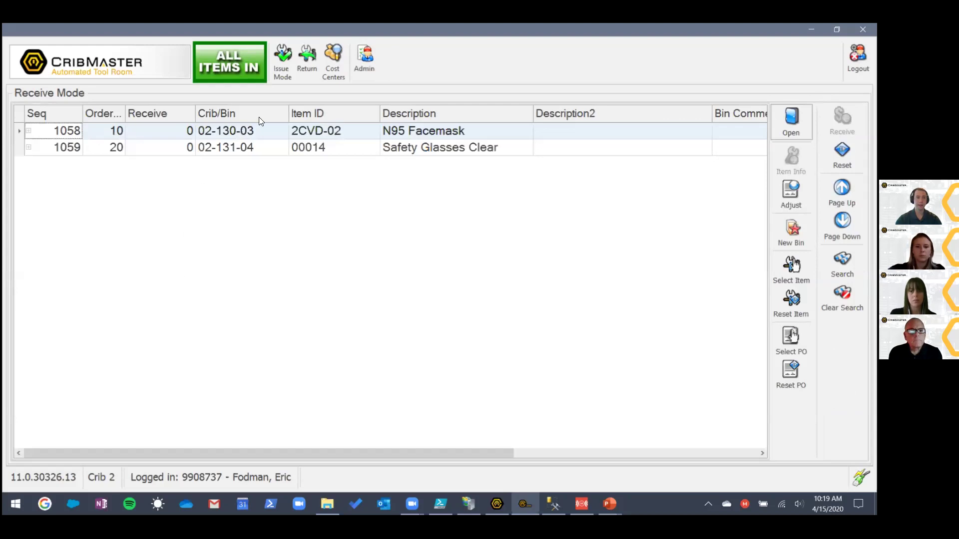
# Receive the full ordered quantity of 10 N95 Facemasks into bin 02-130-03.
pyautogui.click(314, 131)
pyautogui.click(314, 131)
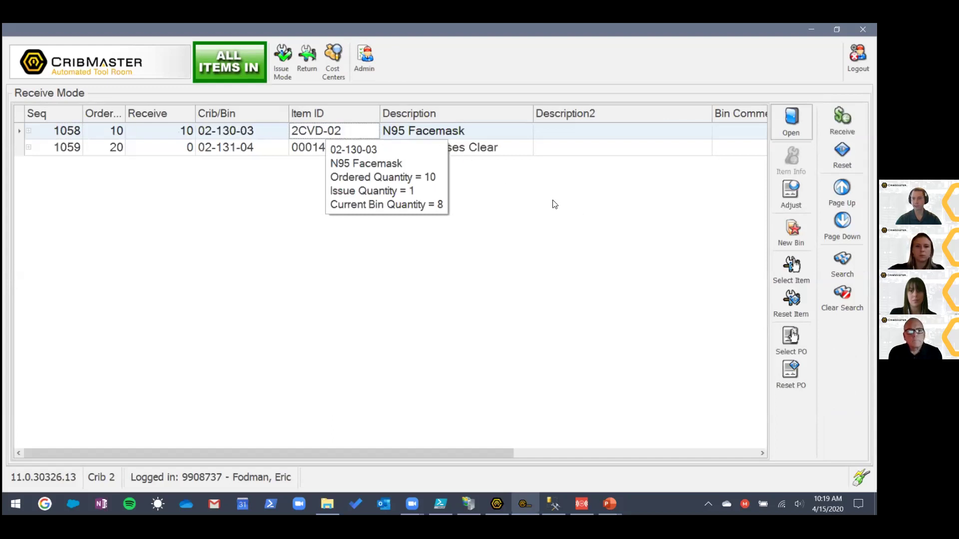
pyautogui.click(842, 119)
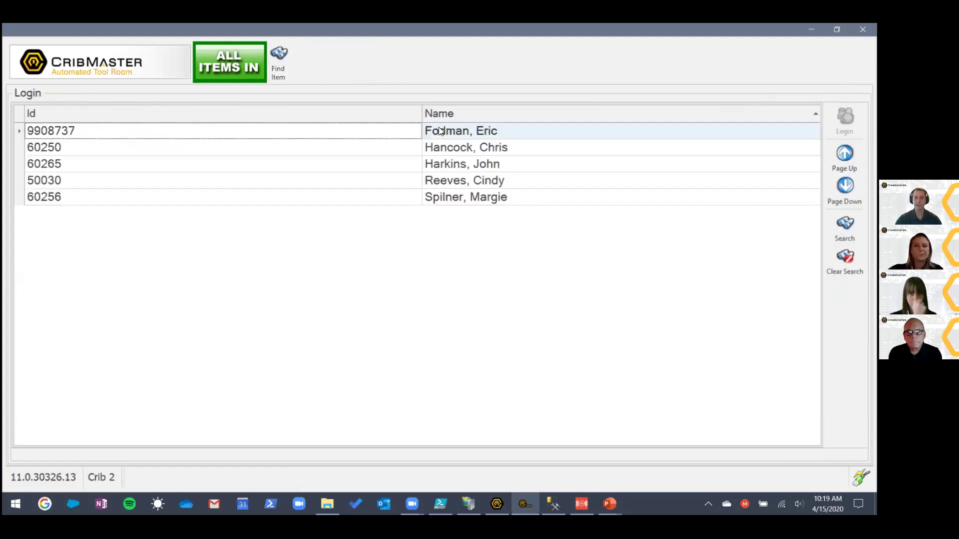
# Log back in as the first listed employee and open the Stocking Screen from the admin functions.
pyautogui.doubleClick(440, 132)
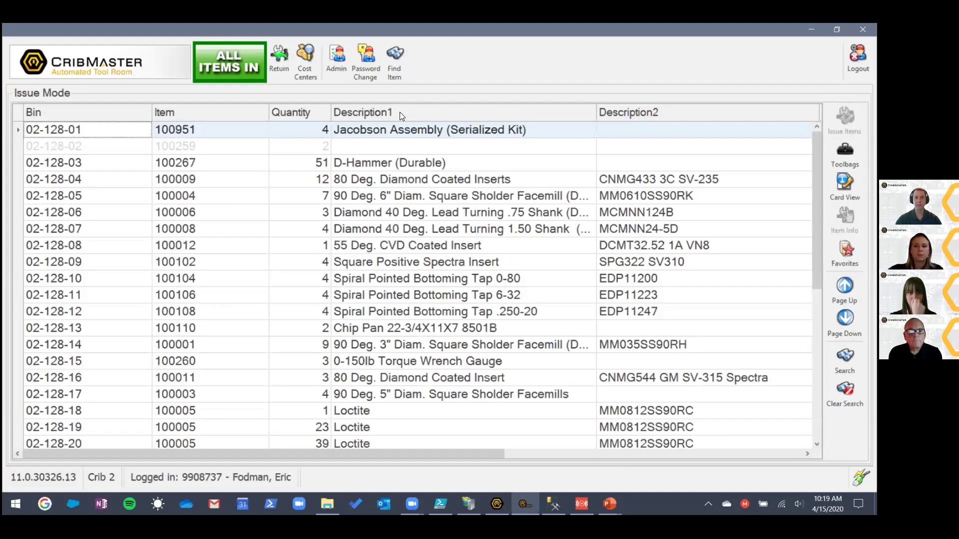
pyautogui.click(346, 73)
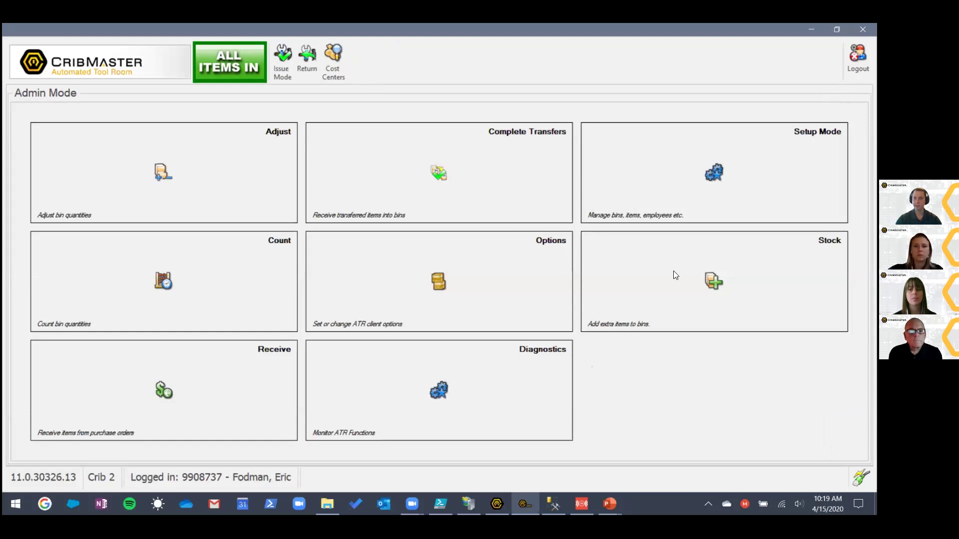
pyautogui.click(713, 282)
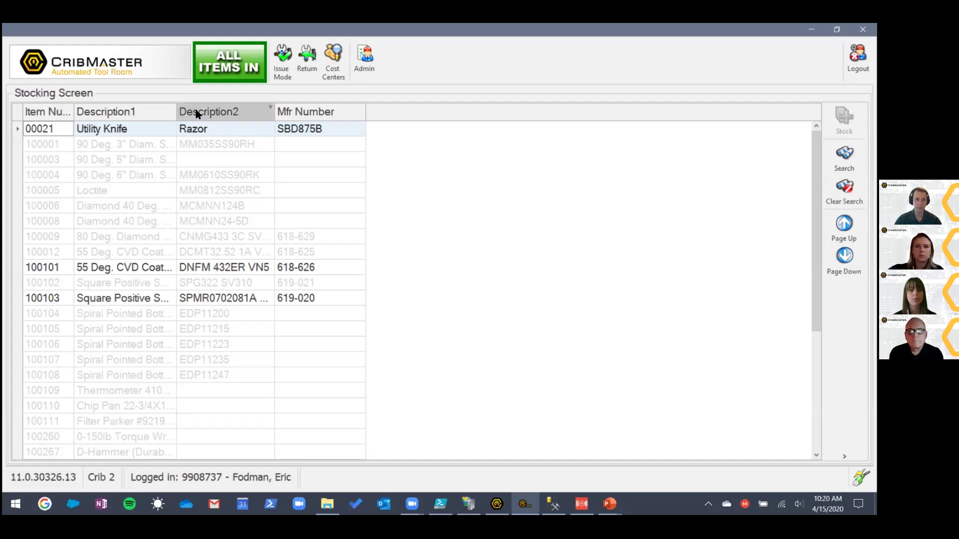
# Stock a quantity of 6 for the N95 Facemask item on the Stocking Screen.
pyautogui.click(207, 270)
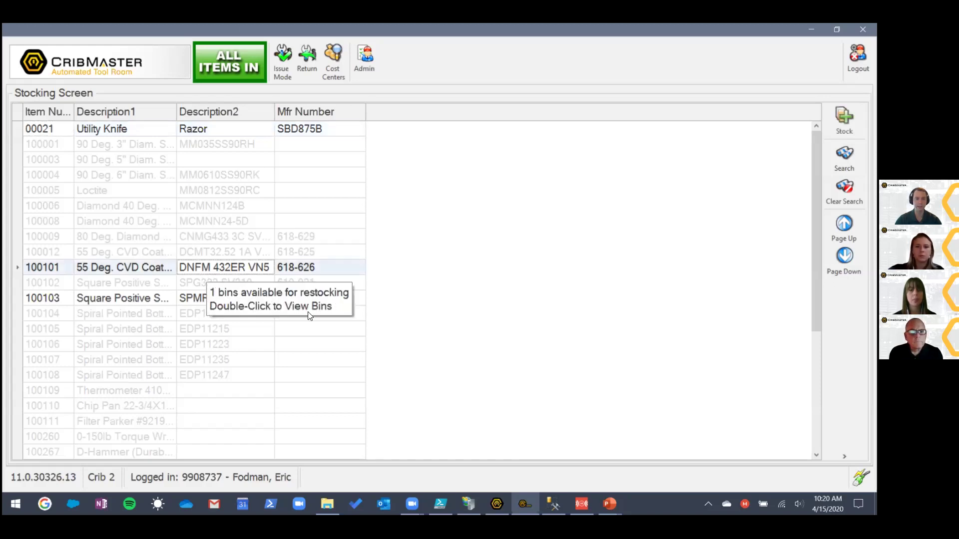
pyautogui.press('Up')
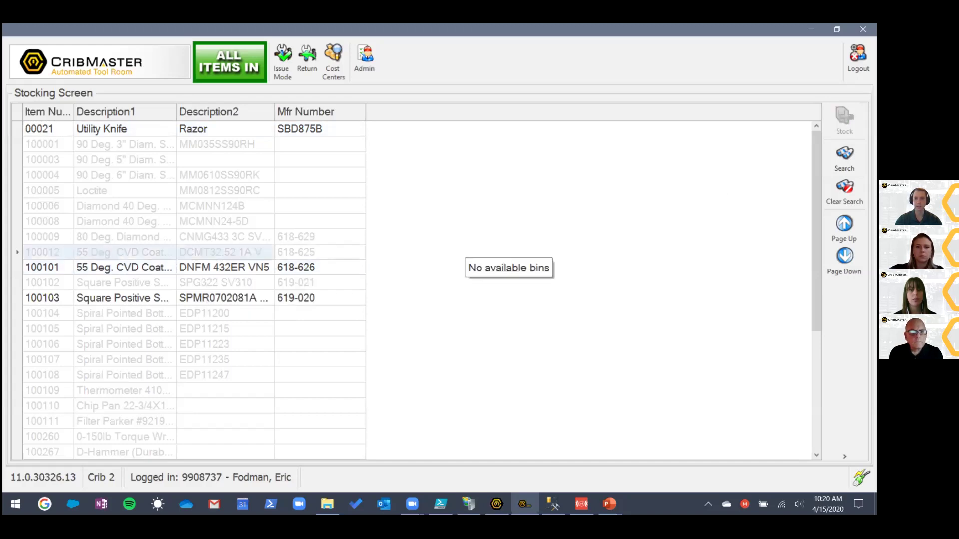
pyautogui.scroll(-1, 414, 290)
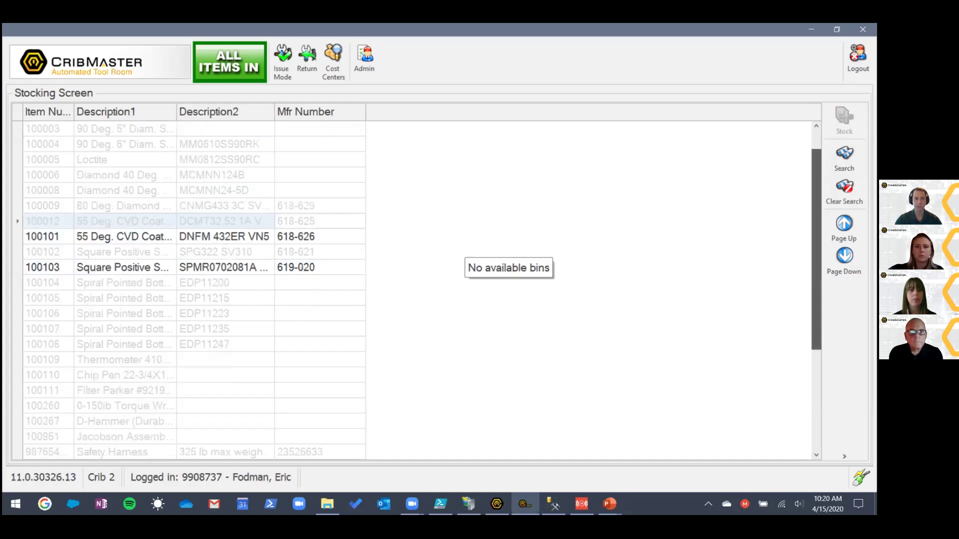
pyautogui.scroll(-3, 767, 295)
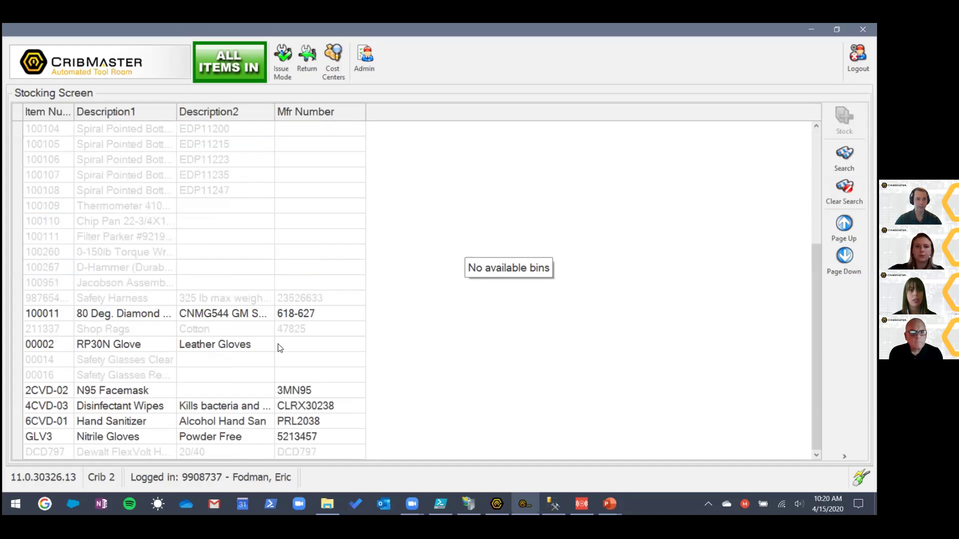
pyautogui.click(158, 392)
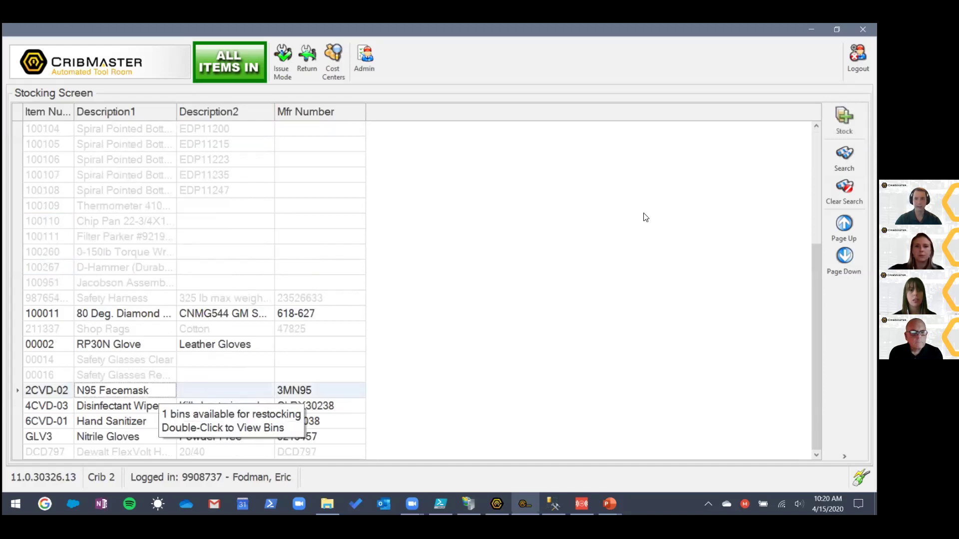
pyautogui.click(844, 120)
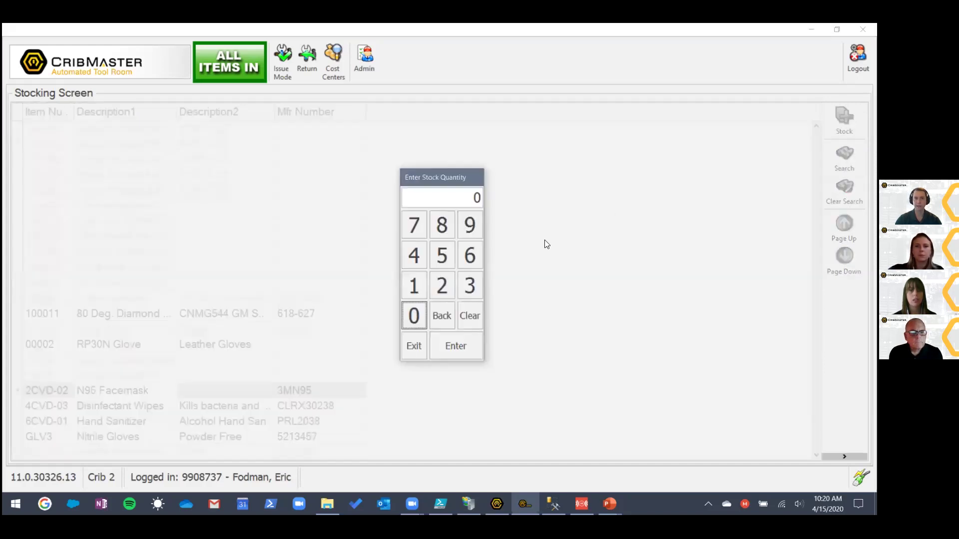
pyautogui.click(464, 255)
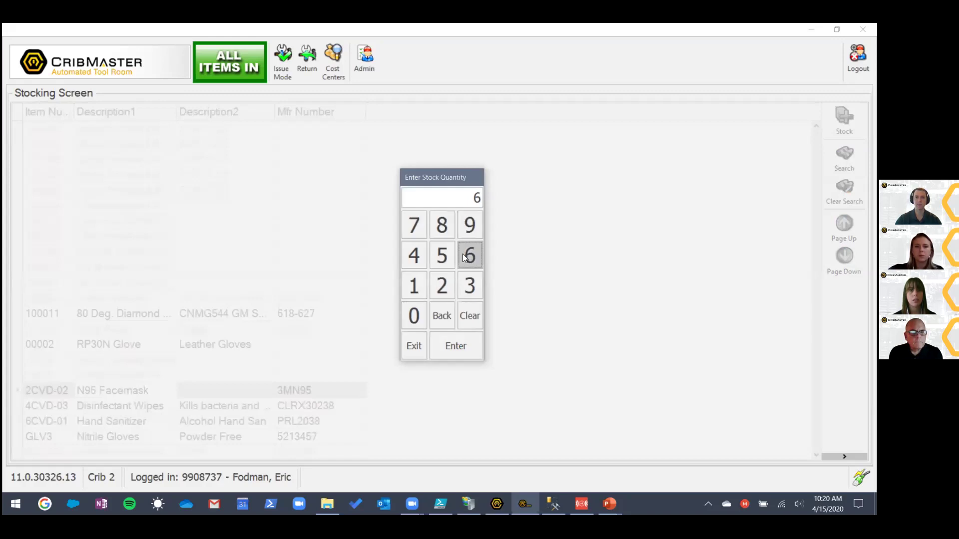
pyautogui.click(457, 342)
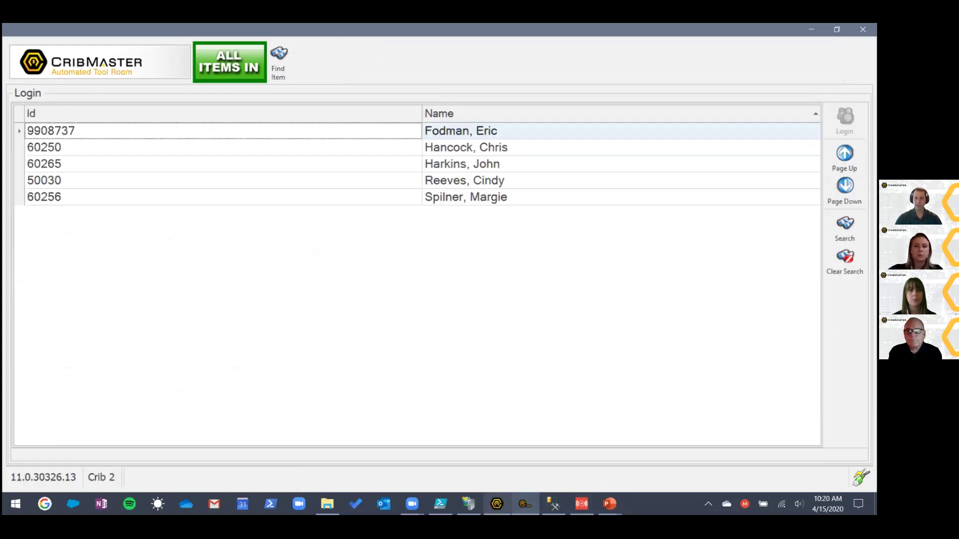
# Switch to the main CribMaster client and review the transaction history, including the receipt entry, for N95 Facemask bin 02-130-03.
pyautogui.click(497, 504)
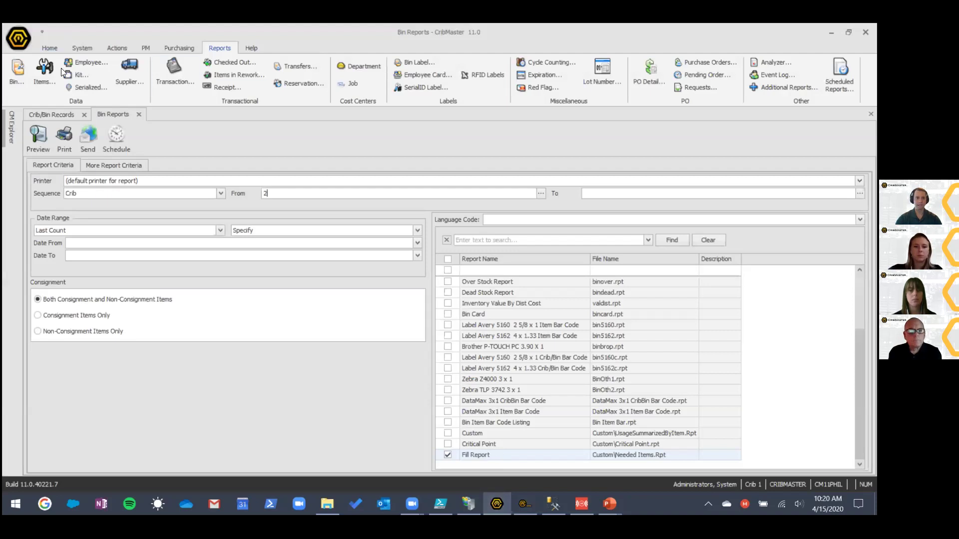
pyautogui.click(50, 113)
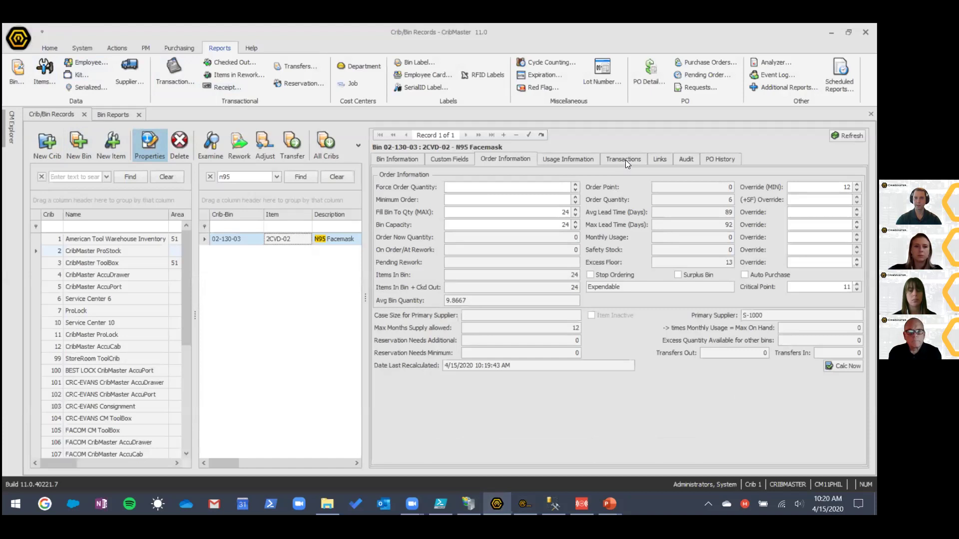
pyautogui.click(624, 160)
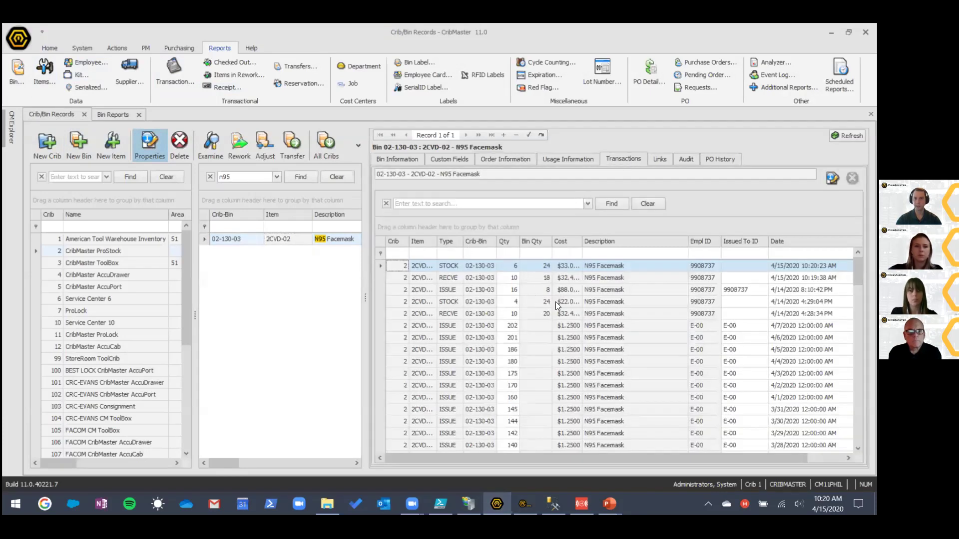
pyautogui.click(488, 280)
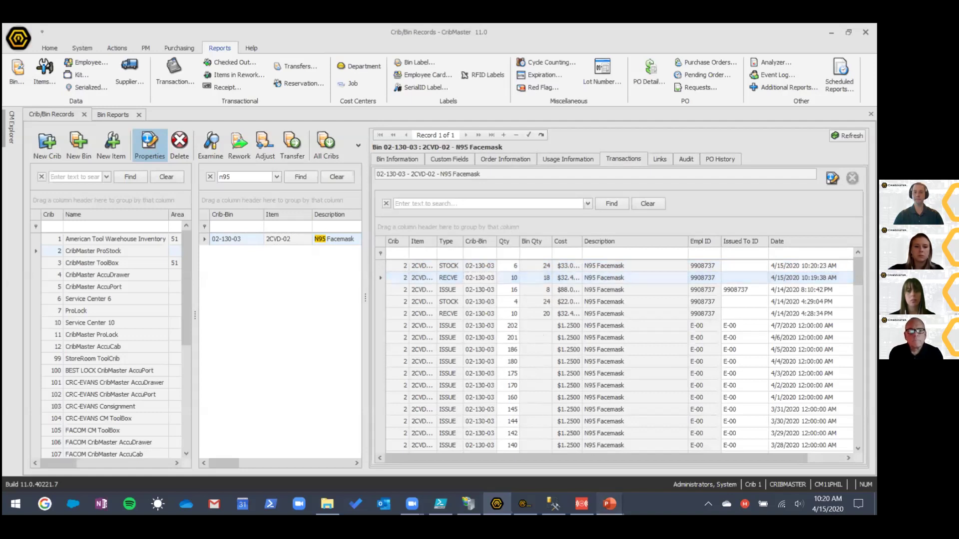
# Switch to the running PowerPoint slide show and go from the Tools in CribMaster slide to the Problem Statements slide.
pyautogui.click(609, 504)
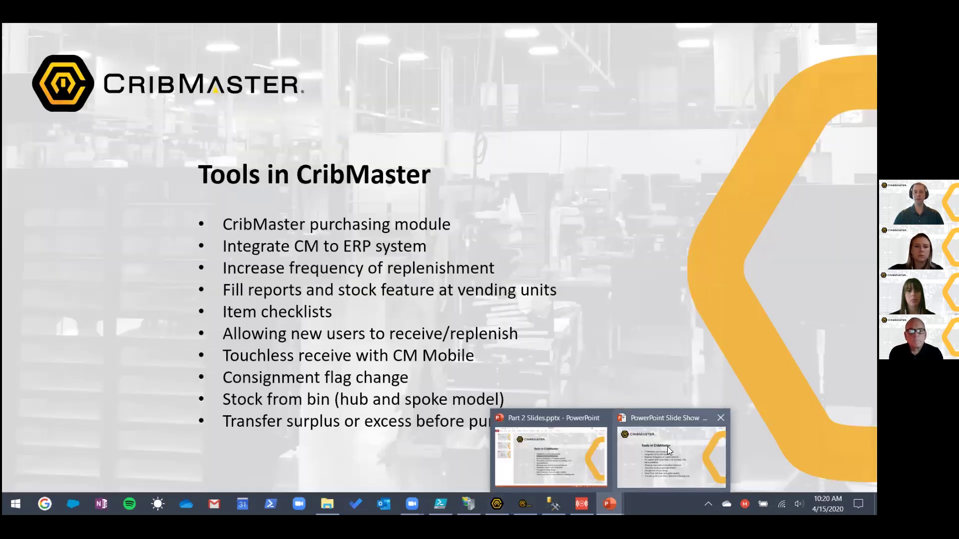
pyautogui.click(667, 447)
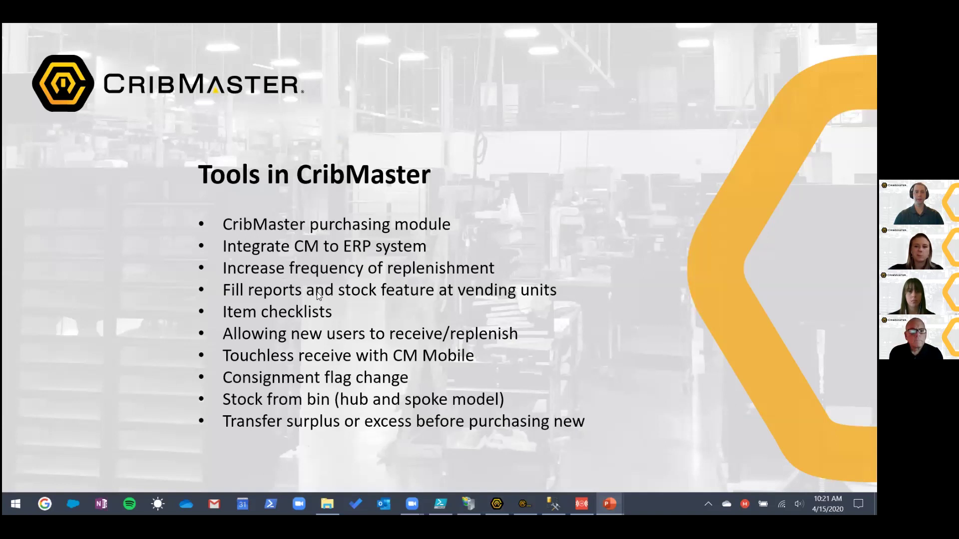
pyautogui.click(282, 291)
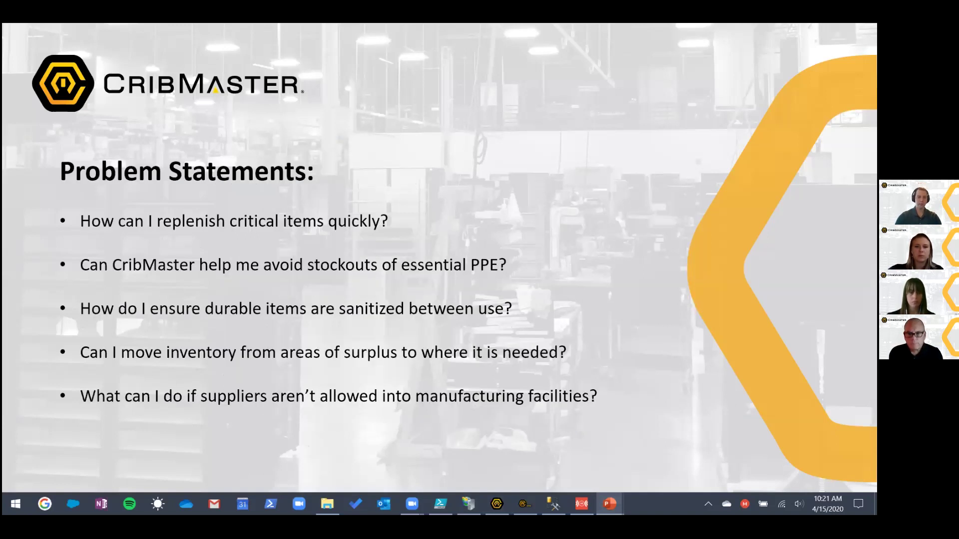
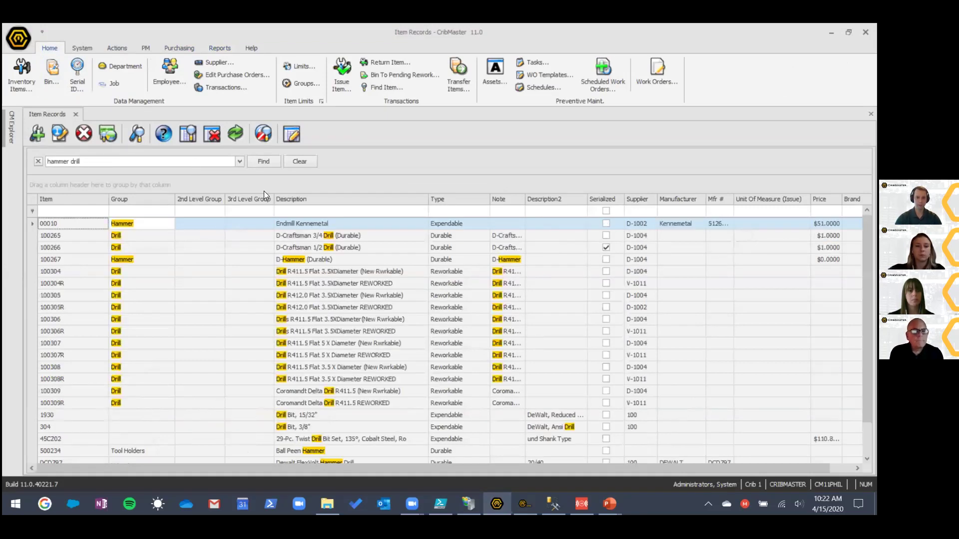
# Clear the item search, filter the descriptions by "hammer" and open the Dewalt FlexVolt Hammer Drill record.
pyautogui.click(288, 162)
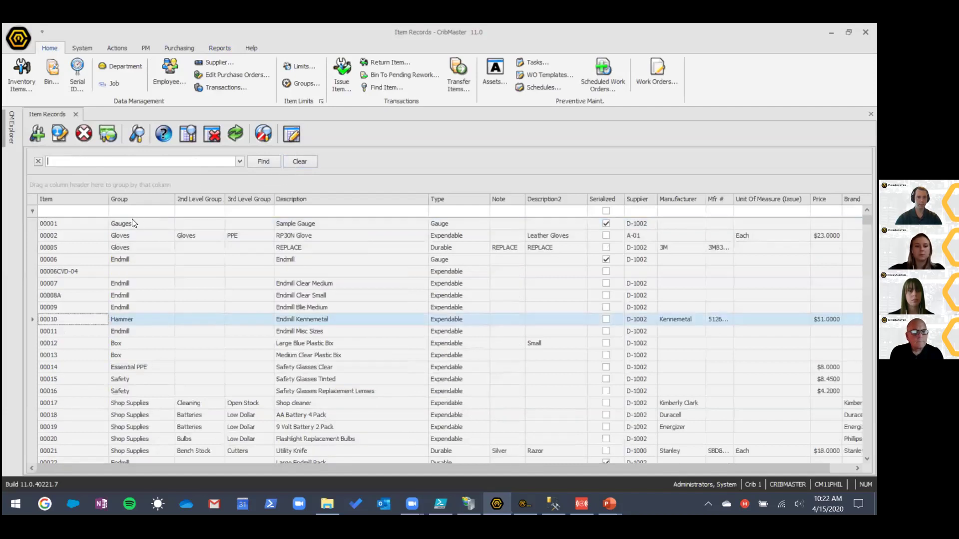
pyautogui.click(301, 211)
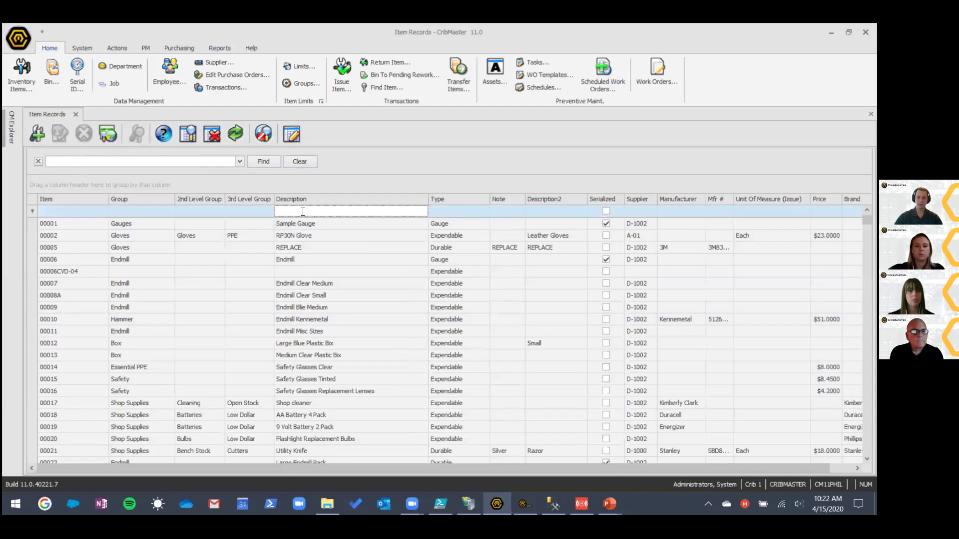
pyautogui.write('hammer')
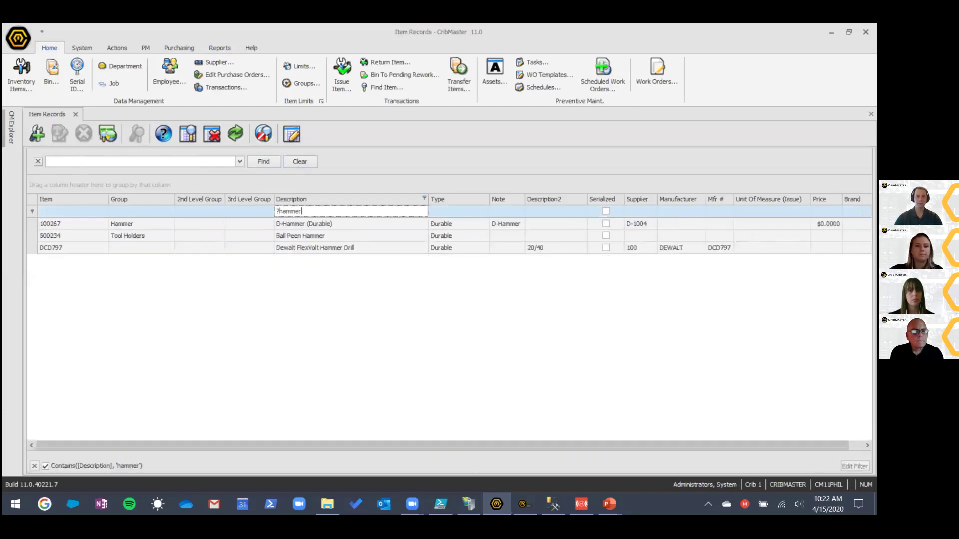
pyautogui.click(306, 248)
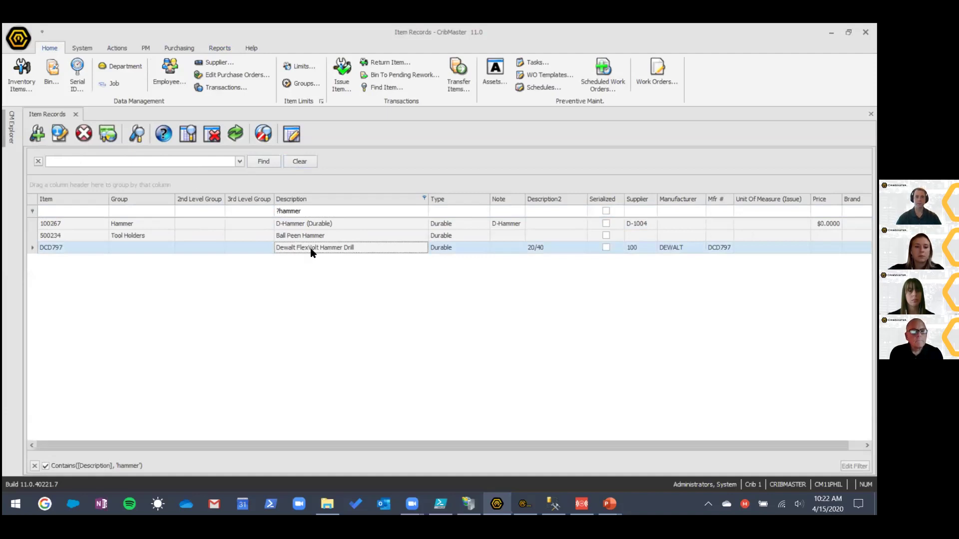
pyautogui.doubleClick(311, 249)
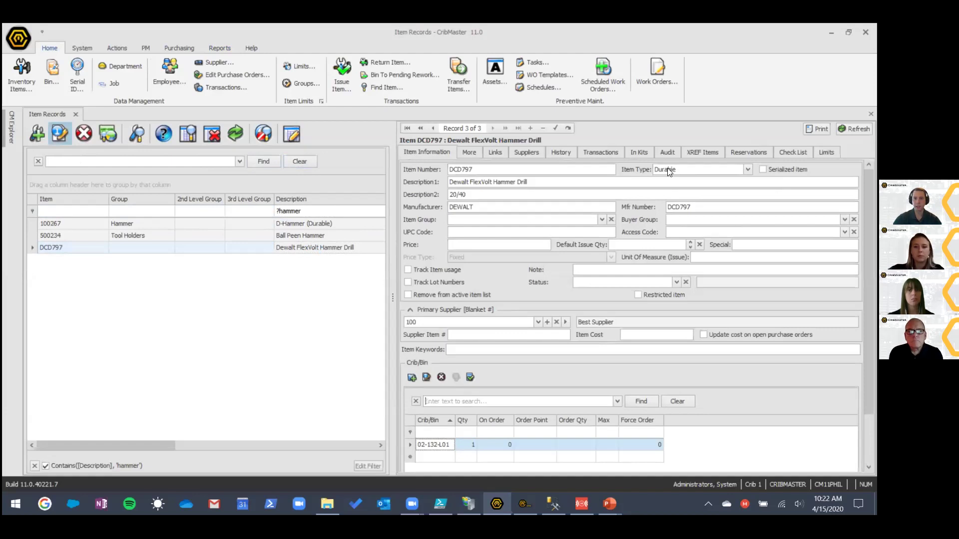
# Review the hammer drill's additional settings and its check list instructions for the RETURN process.
pyautogui.click(465, 151)
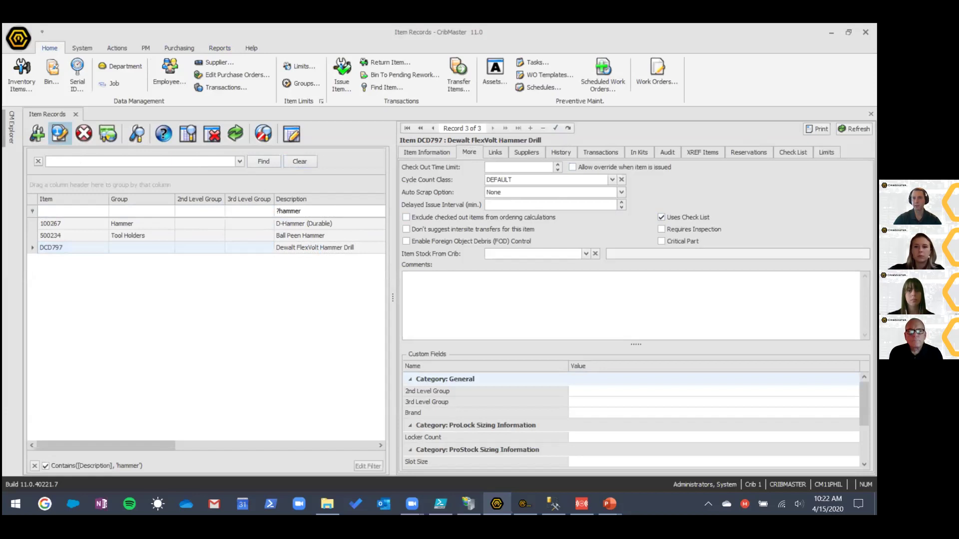
pyautogui.click(793, 152)
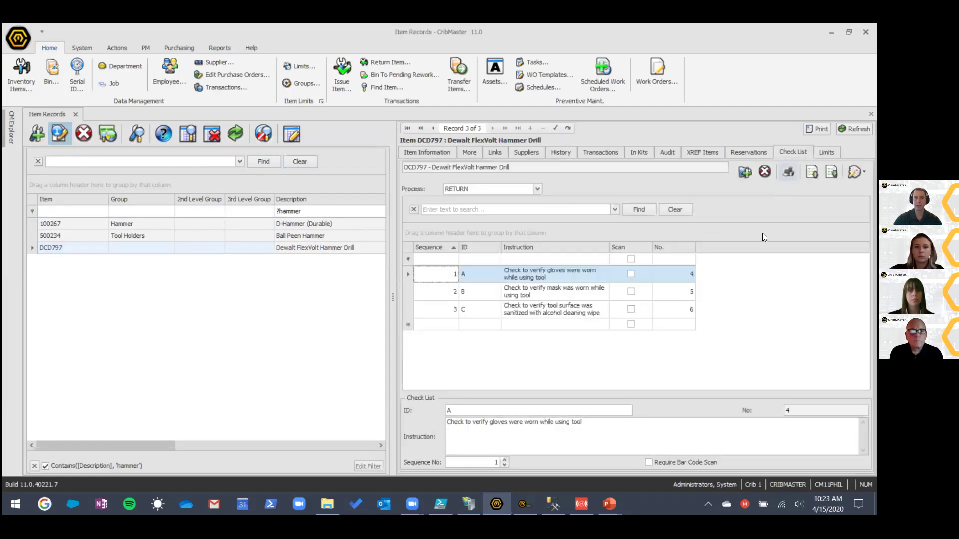
pyautogui.click(537, 188)
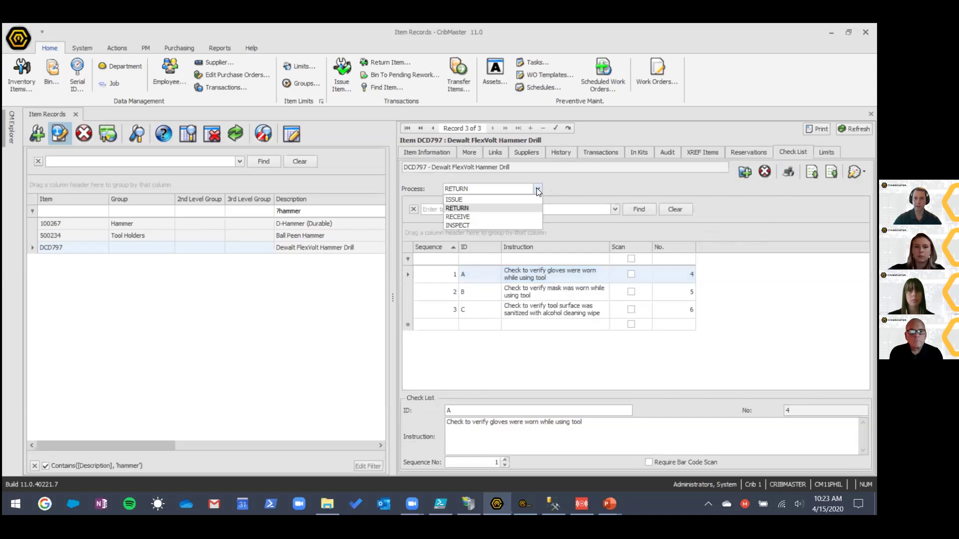
pyautogui.click(517, 212)
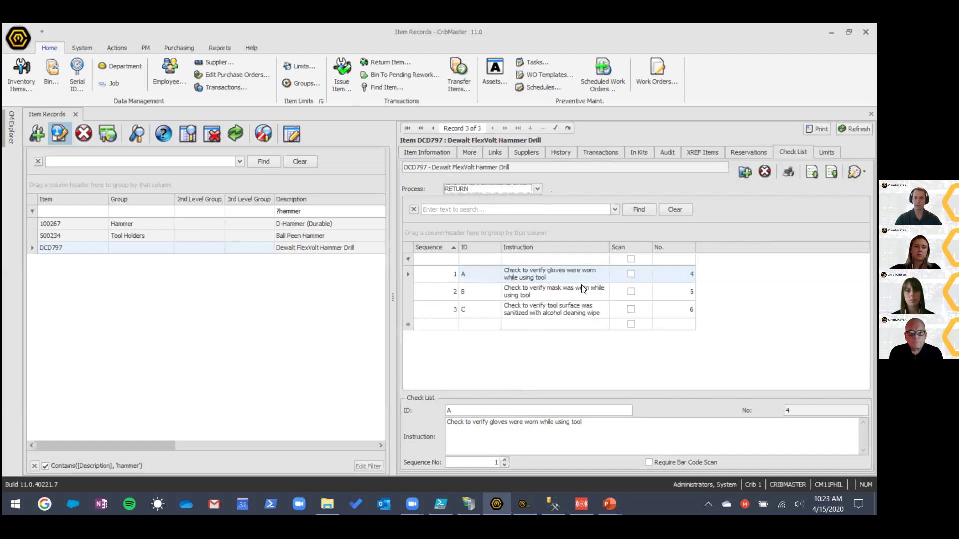
# Switch to the CribMaster Automated Tool Room client and log in as the first listed employee.
pyautogui.click(524, 504)
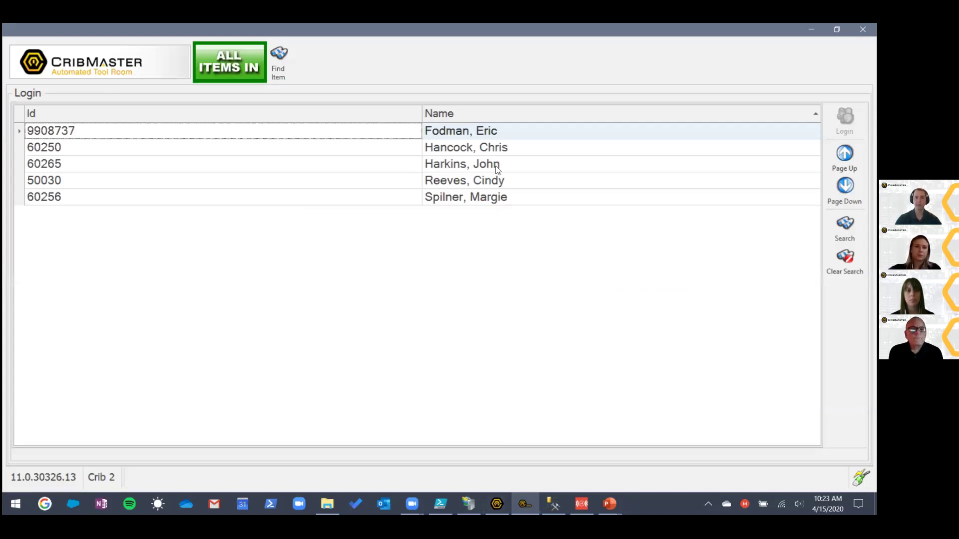
pyautogui.click(496, 134)
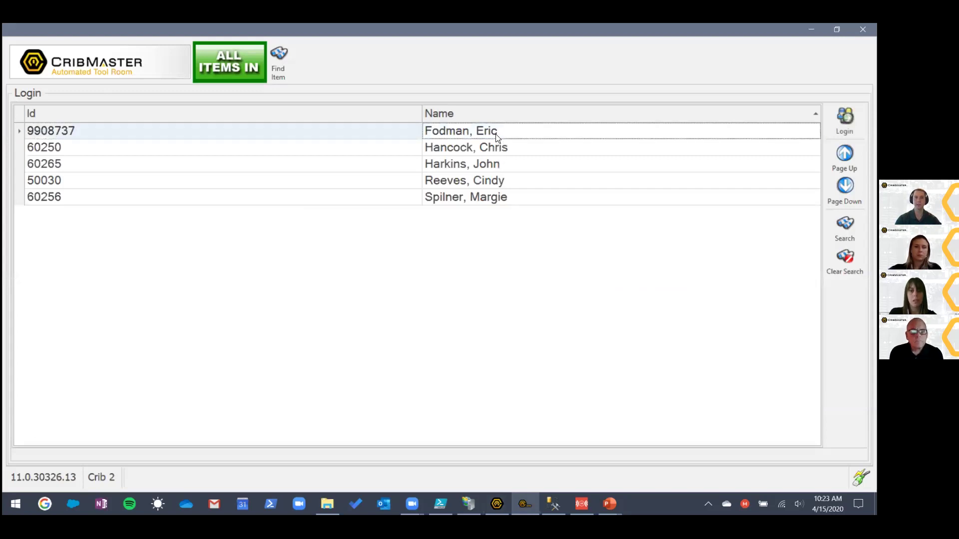
pyautogui.doubleClick(483, 134)
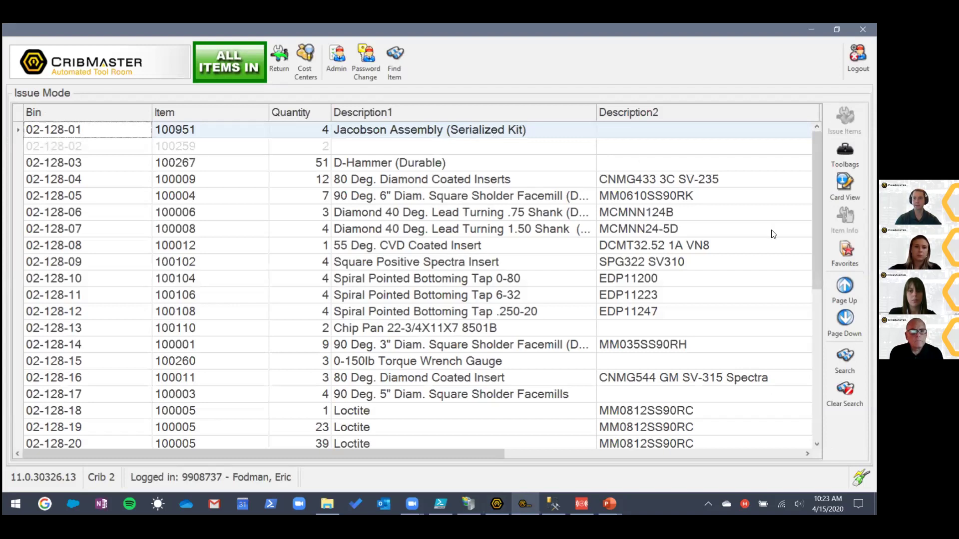
# Search the issue list for "drill" and issue the Dewalt FlexVolt Hammer Drill from bin 02-132-L01.
pyautogui.click(844, 359)
pyautogui.write('drill')
pyautogui.press('Return')
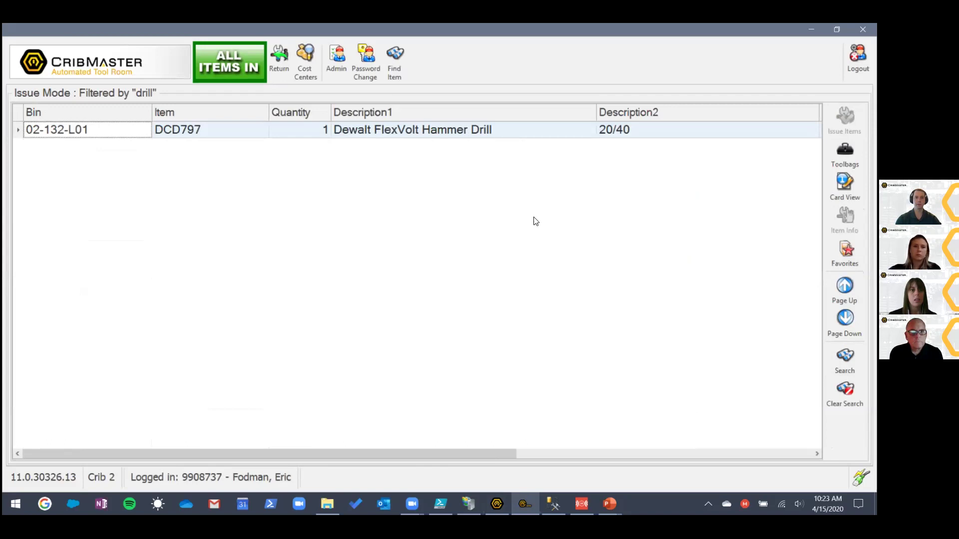
pyautogui.click(445, 126)
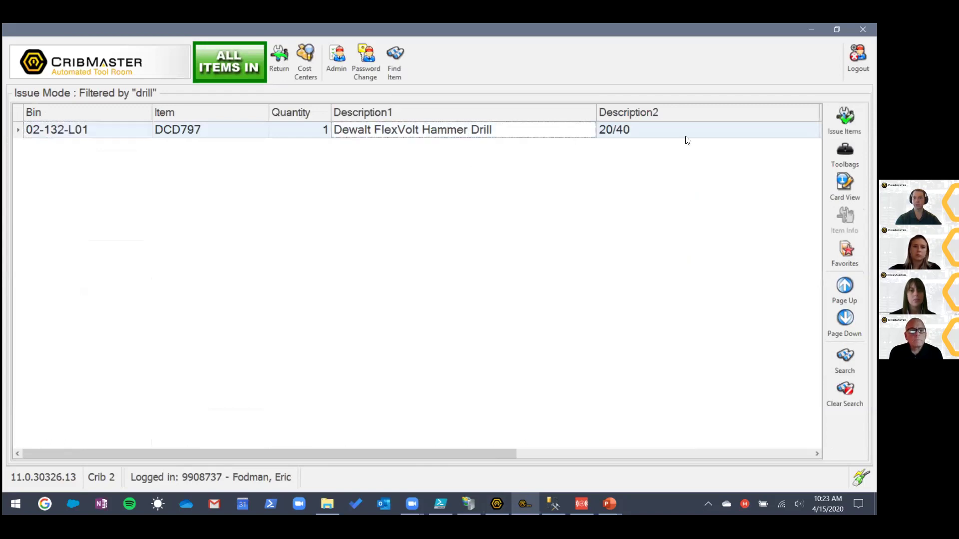
pyautogui.click(845, 119)
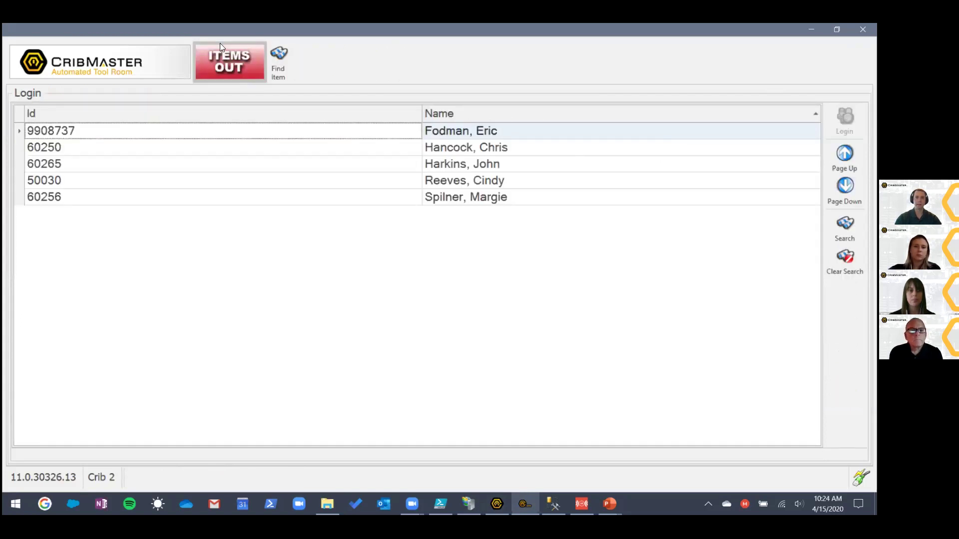
# Check the crib's Items Out list for all employees, and log back in as the first listed employee in Return mode.
pyautogui.click(231, 58)
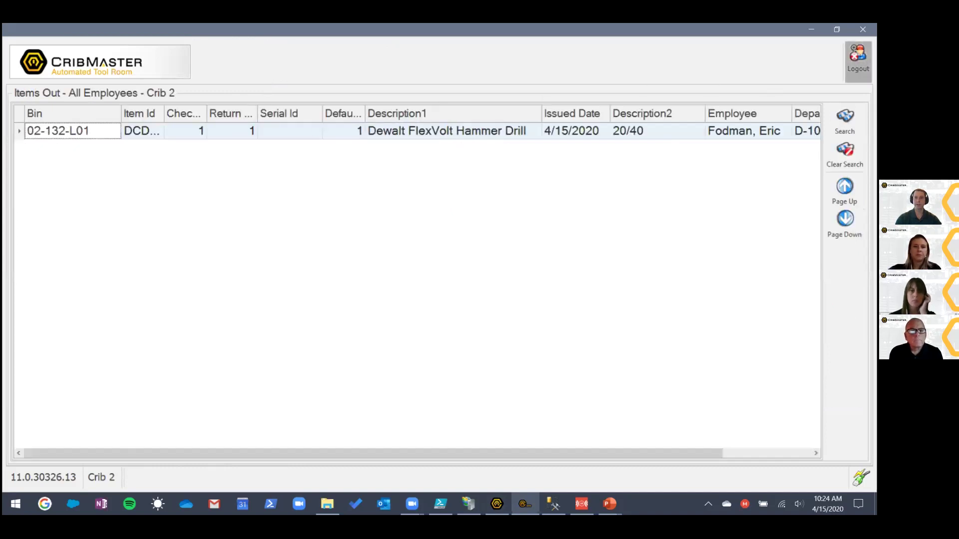
pyautogui.click(858, 59)
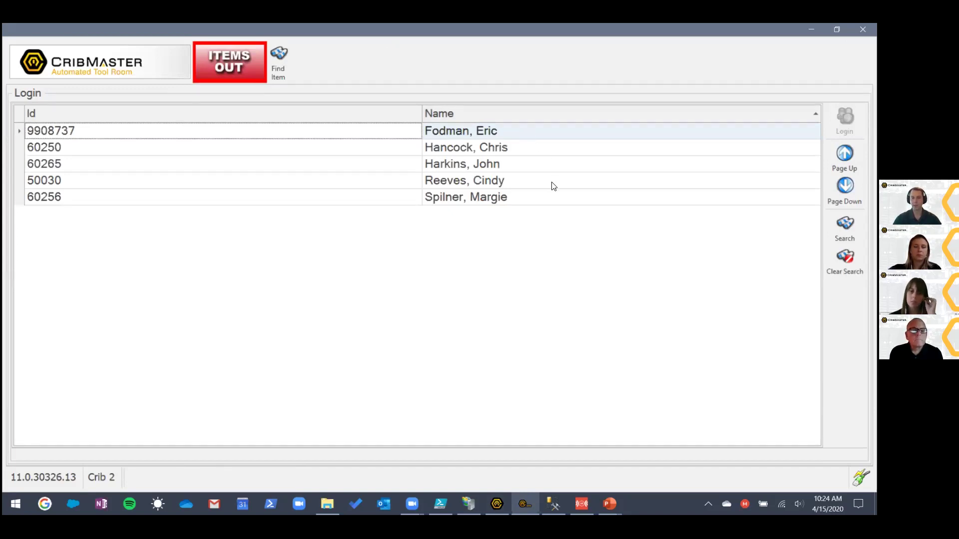
pyautogui.doubleClick(515, 133)
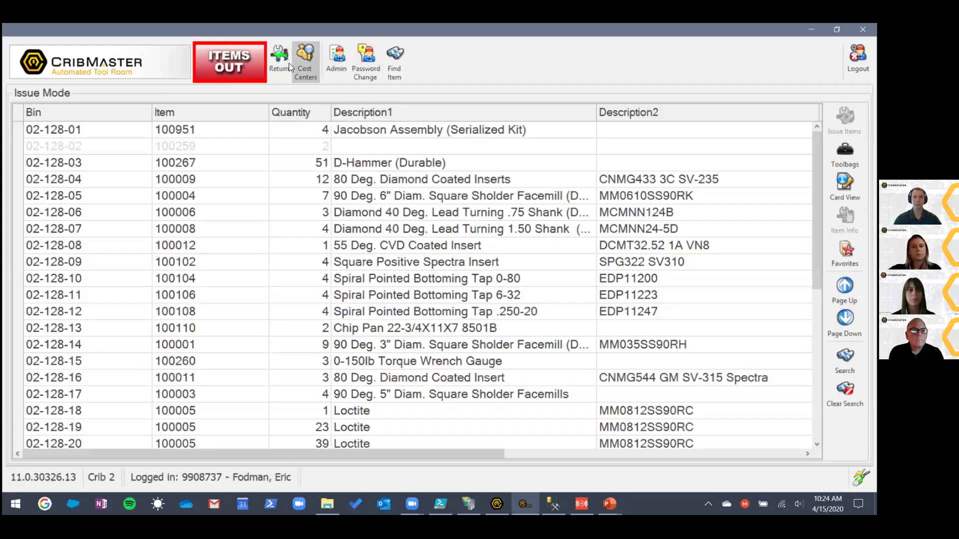
pyautogui.click(288, 66)
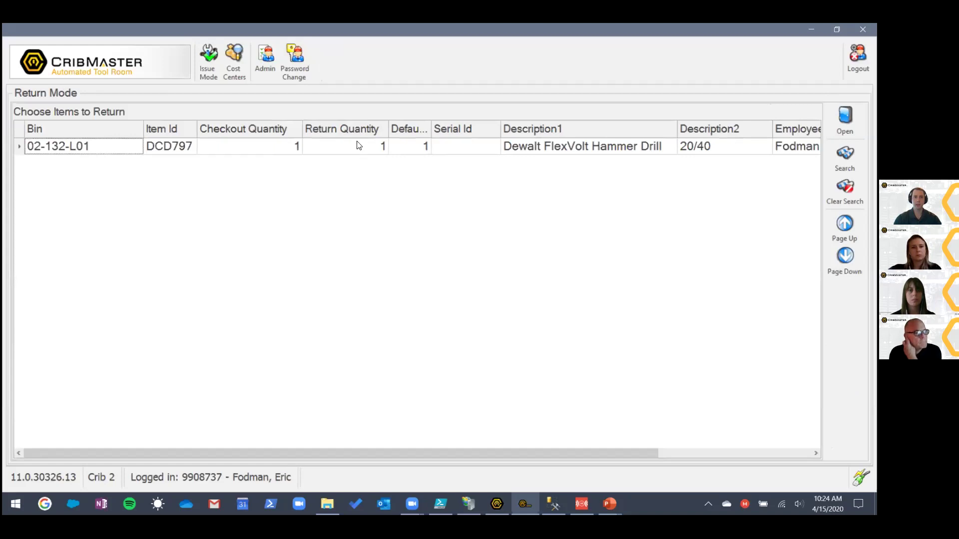
# Return the Dewalt FlexVolt Hammer Drill from bin 02-132-L01, completing check list items A, B and C for gloves, mask and surface sanitizing.
pyautogui.click(358, 145)
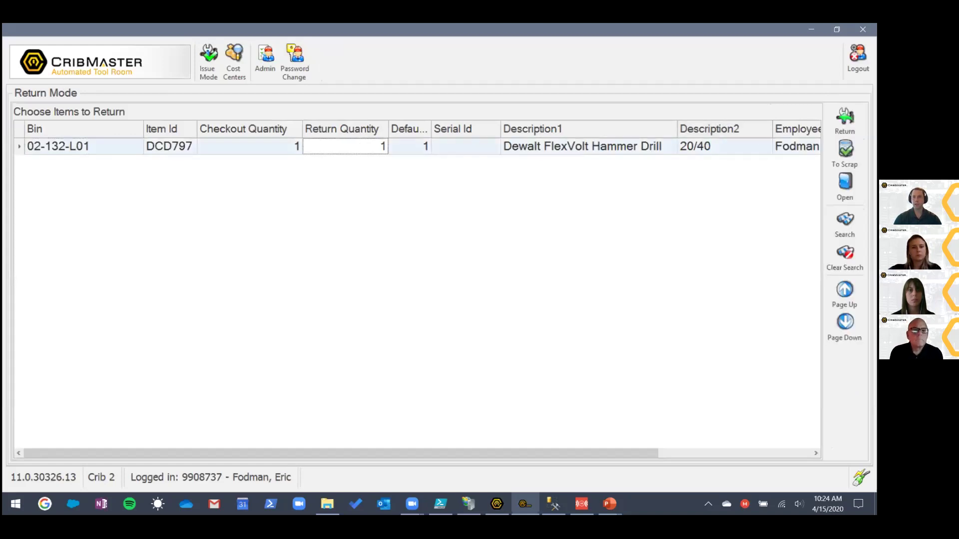
pyautogui.click(845, 119)
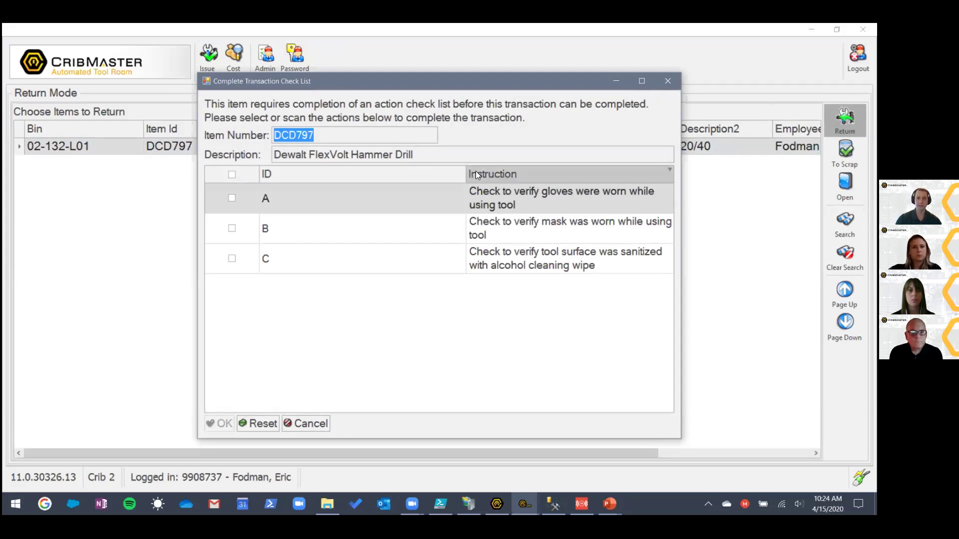
pyautogui.moveTo(466, 174); pyautogui.dragTo(337, 164)
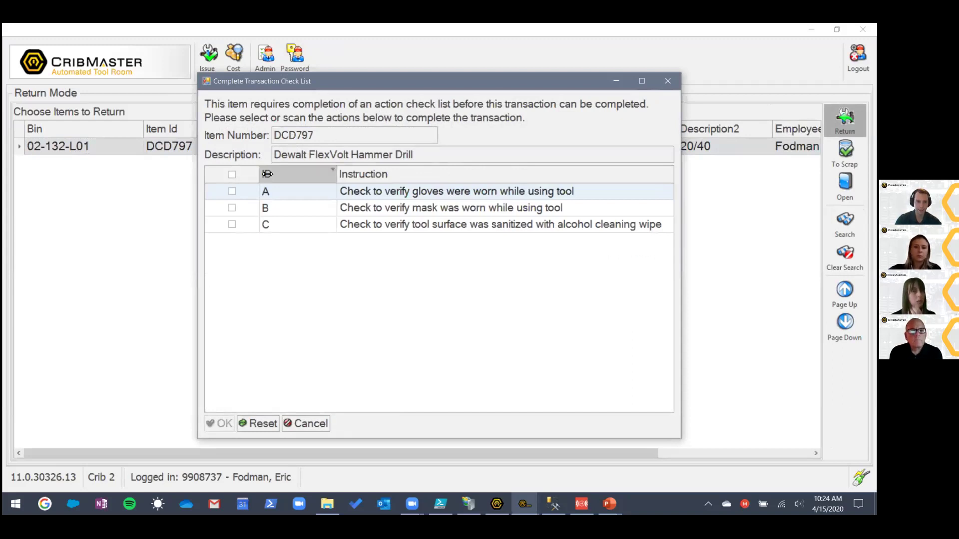
pyautogui.click(231, 208)
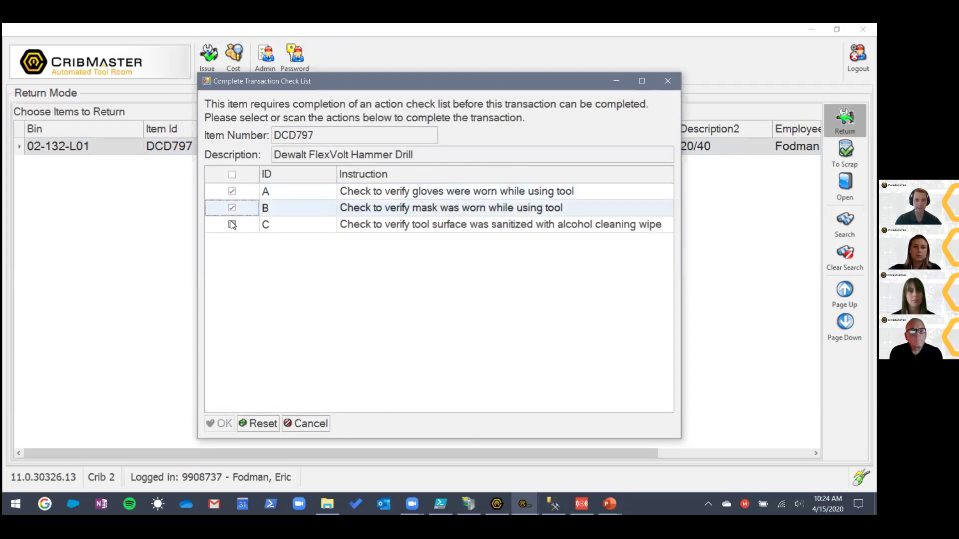
pyautogui.click(231, 225)
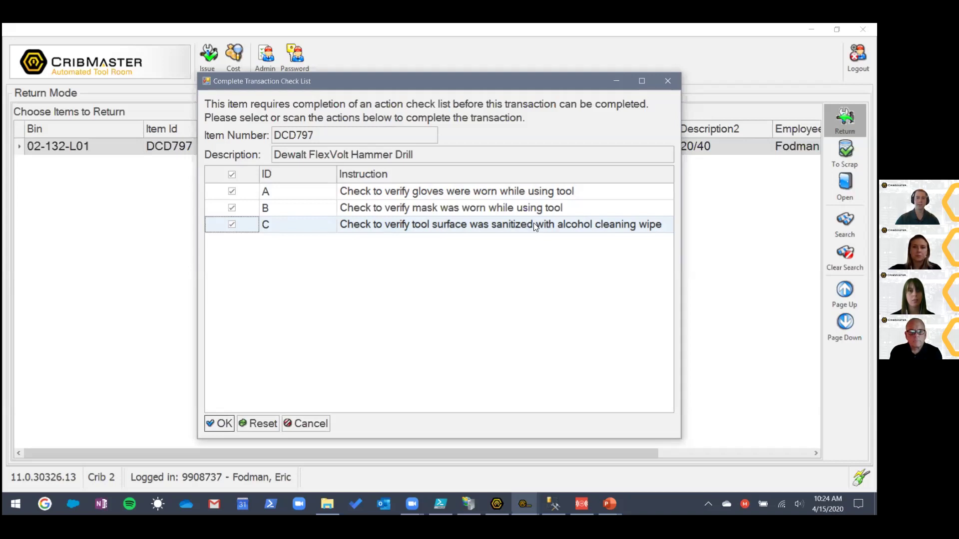
pyautogui.click(224, 424)
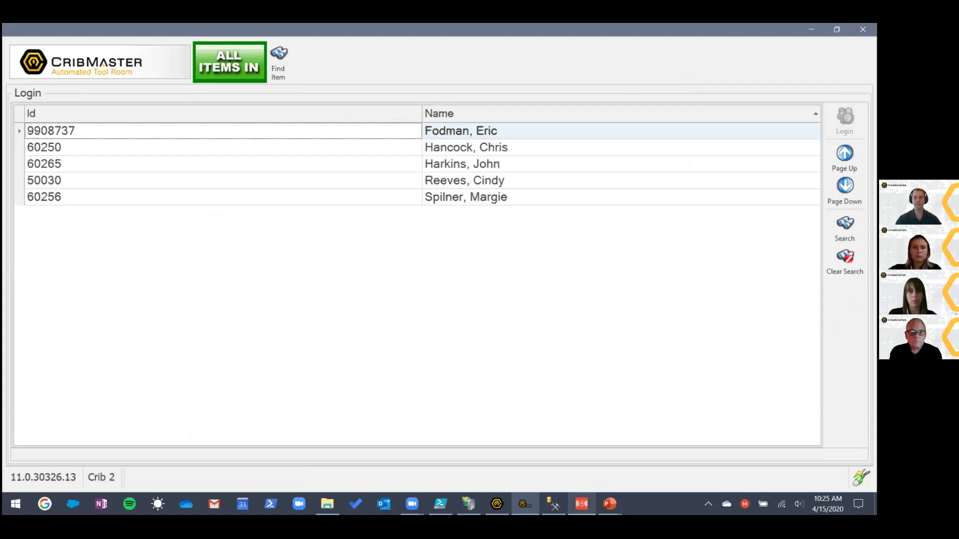
# Switch to the PowerPoint slide show and present the Tools in CribMaster and Problem Statements slides.
pyautogui.moveTo(609, 504)
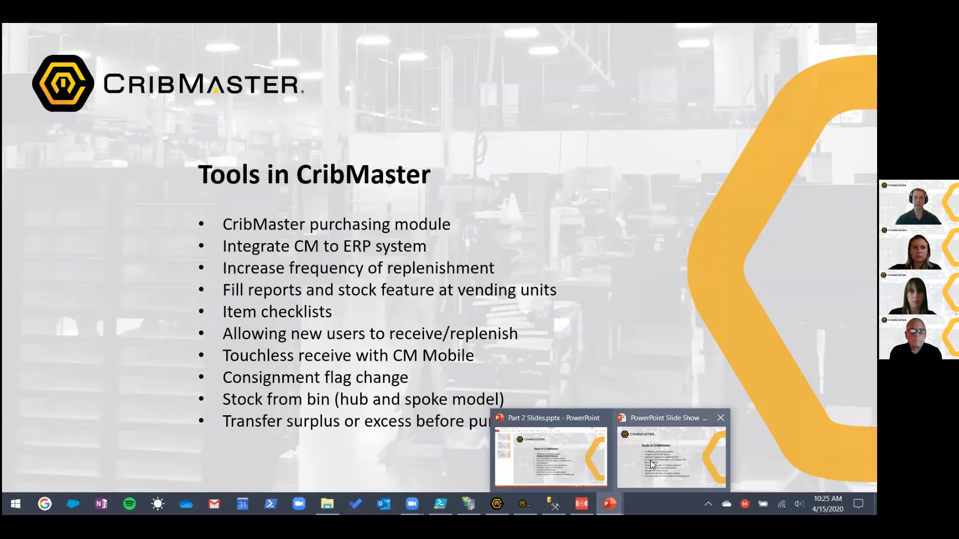
pyautogui.click(653, 457)
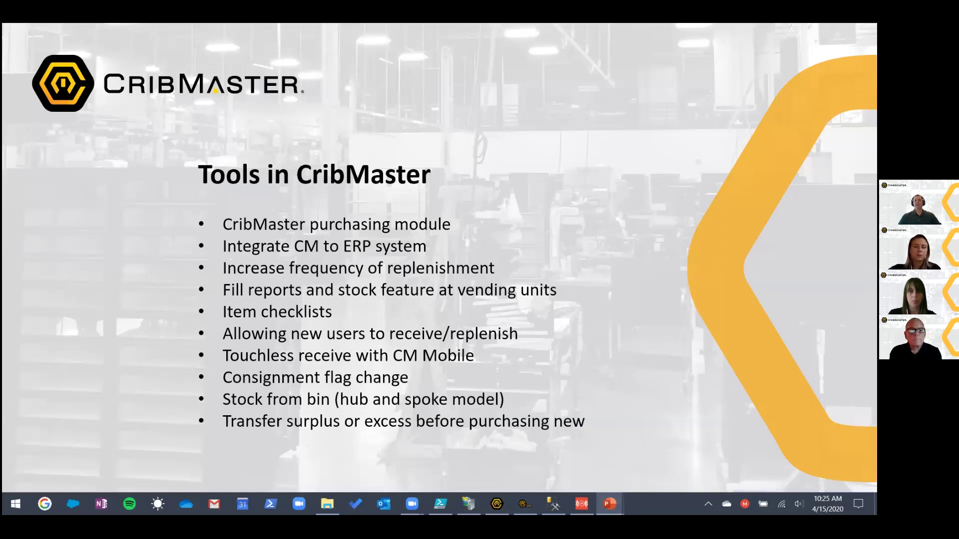
pyautogui.press('Left')
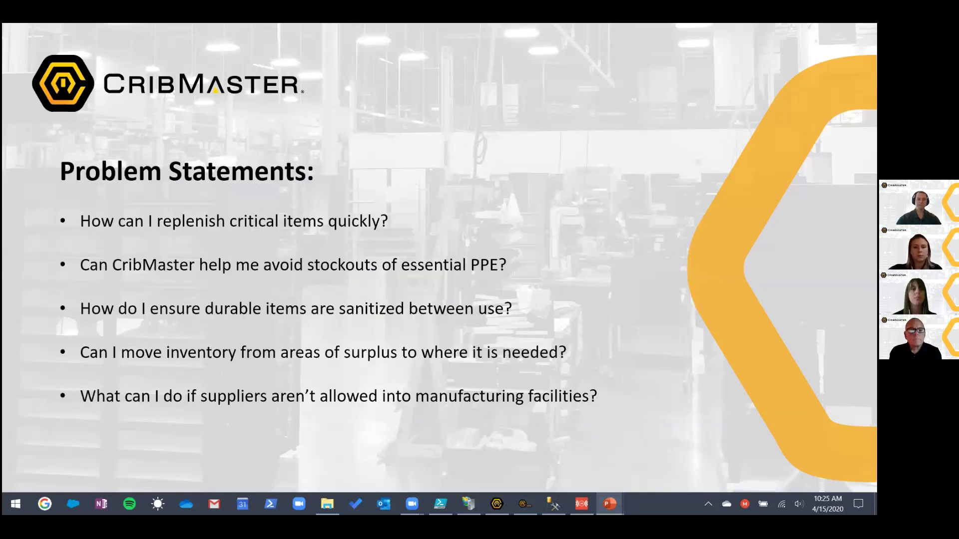
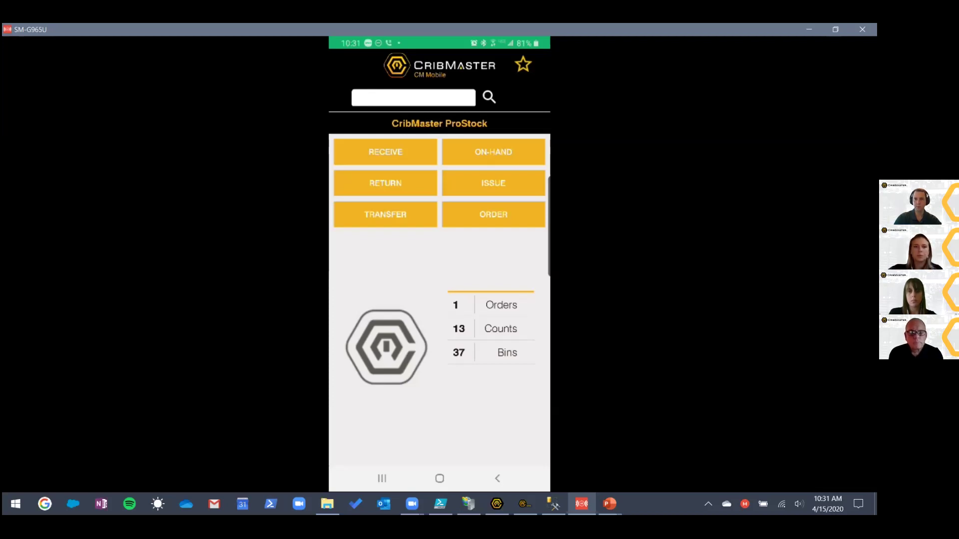
pyautogui.hotkey('alt', 'Tab')
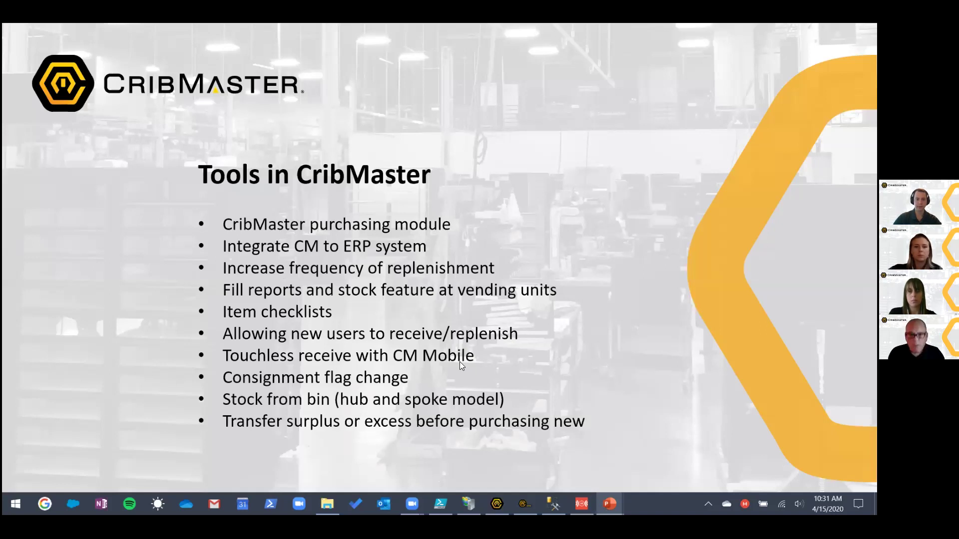
pyautogui.press('Right')
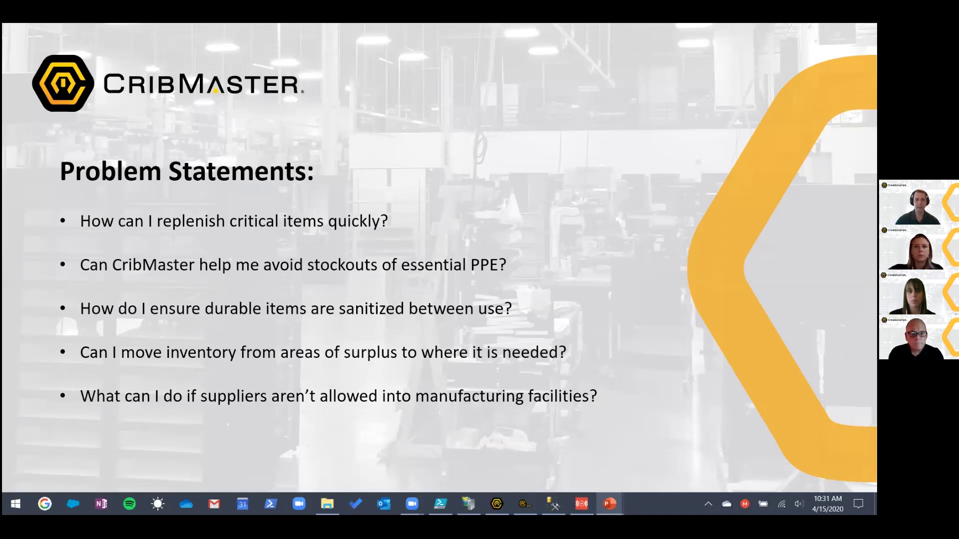
pyautogui.press('Right')
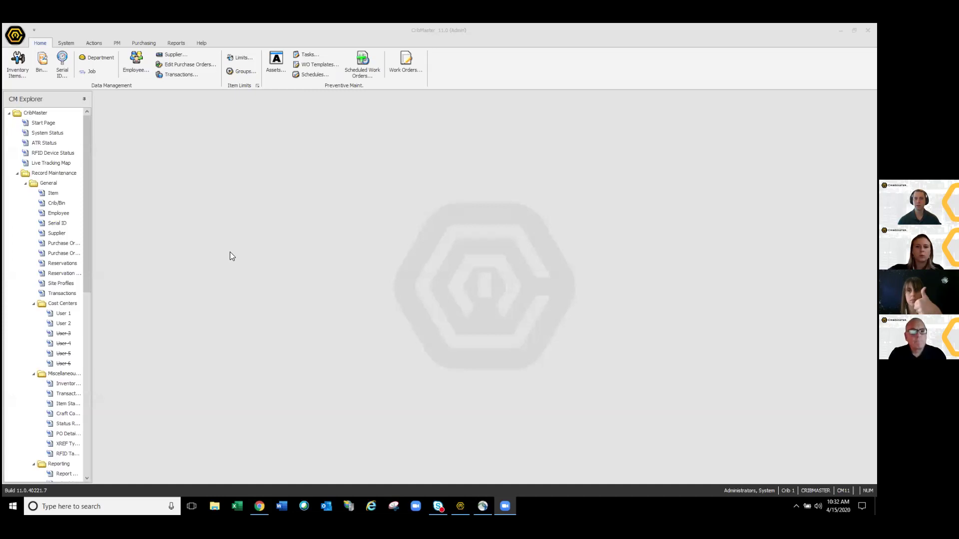
# Check the scheduled price/consignment flag changes option in the system configuration's Issue/Return Options, and close the configuration.
pyautogui.click(209, 248)
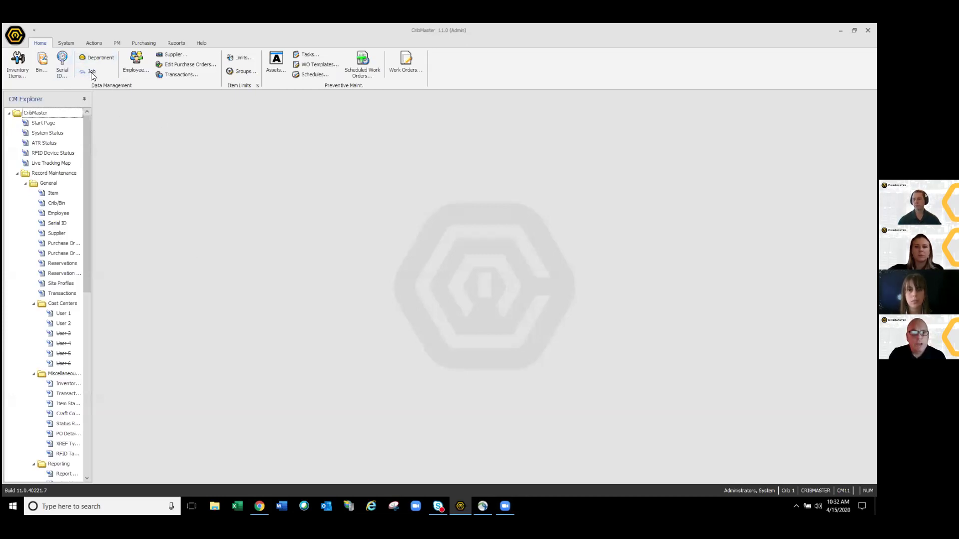
pyautogui.scroll(-1, 91, 73)
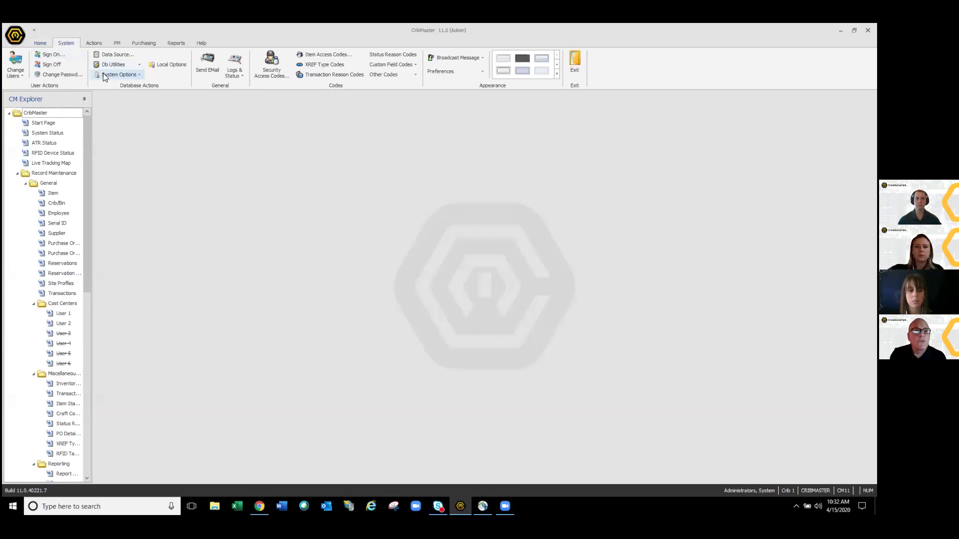
pyautogui.click(105, 74)
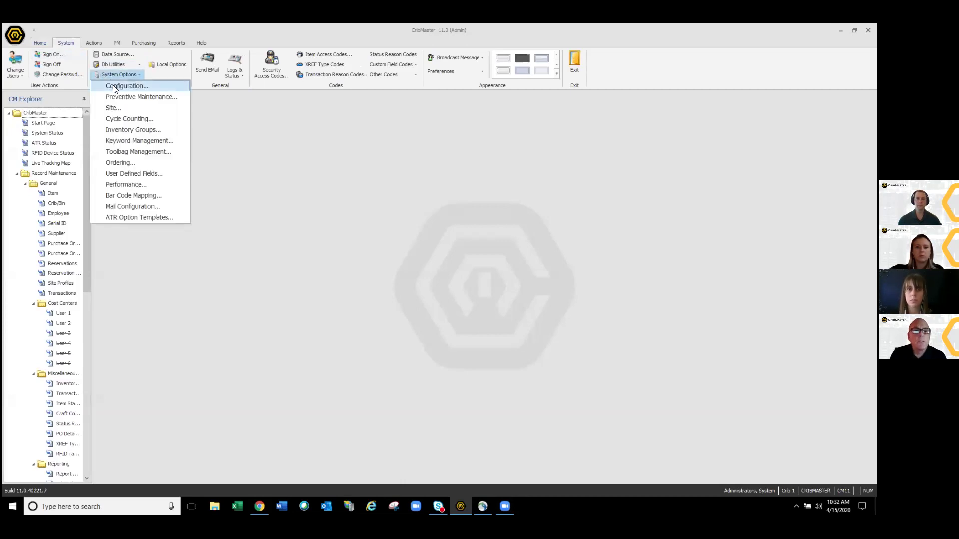
pyautogui.click(114, 88)
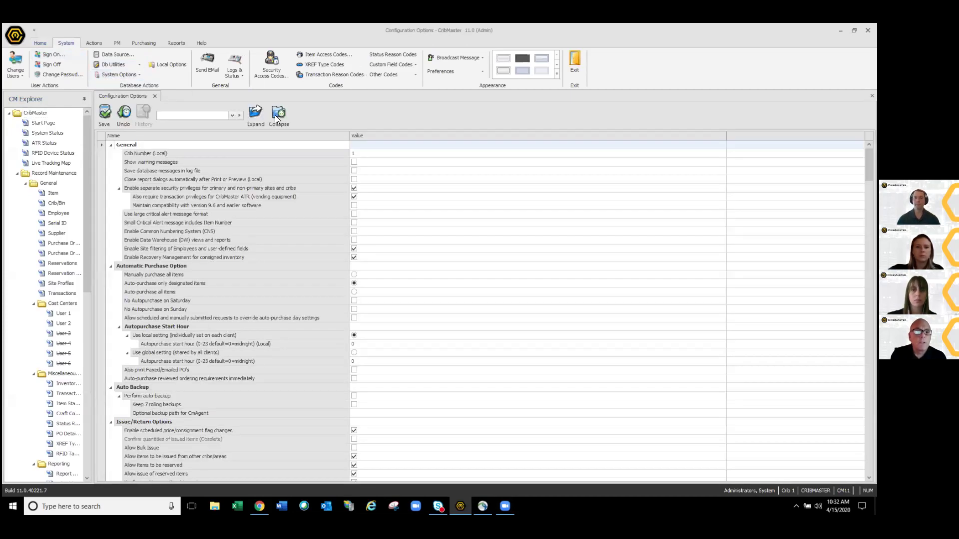
pyautogui.click(274, 114)
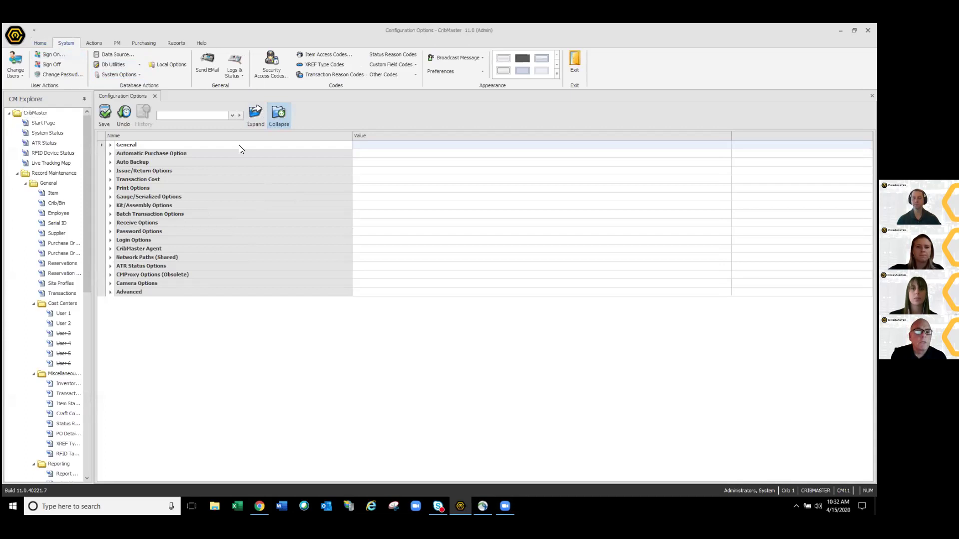
pyautogui.click(111, 171)
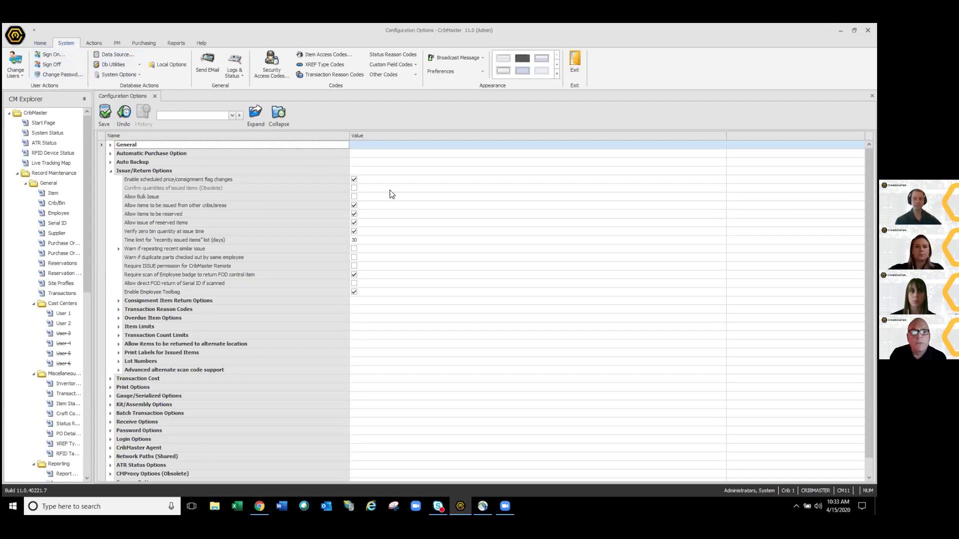
pyautogui.click(109, 113)
pyautogui.click(154, 96)
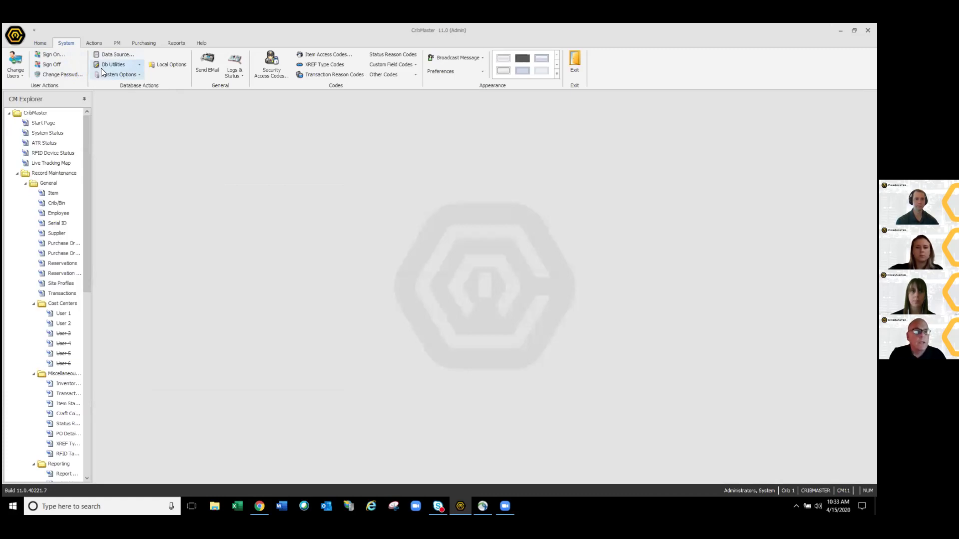
# Open the Disinfectant Wipes bin 01-02-25 from the crib/bin records and review its scheduled price and consignment change settings.
pyautogui.scroll(1, 101, 68)
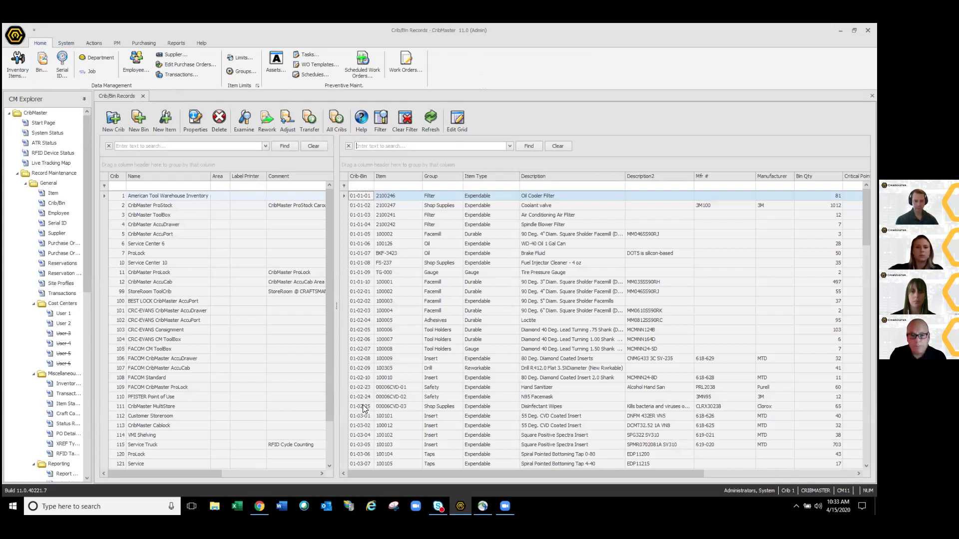
pyautogui.doubleClick(364, 407)
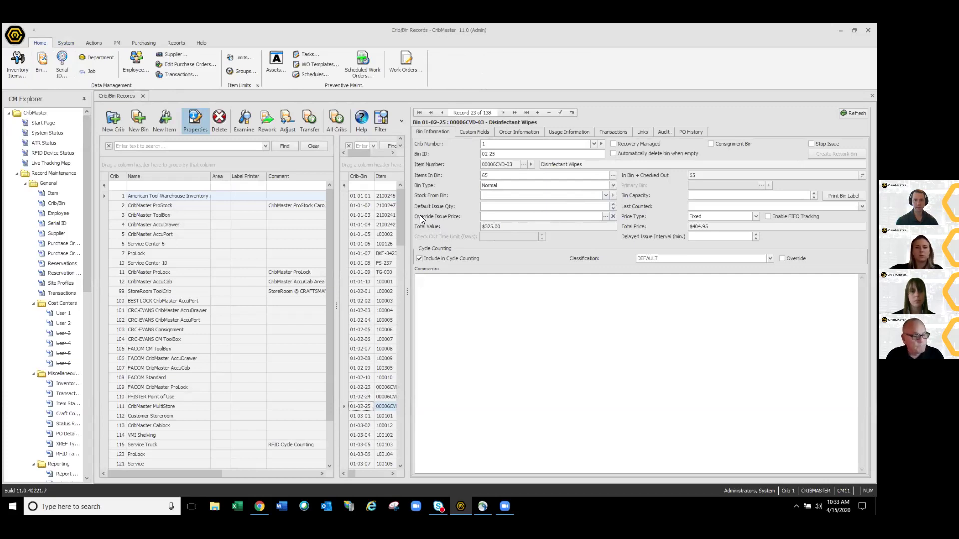
pyautogui.click(606, 218)
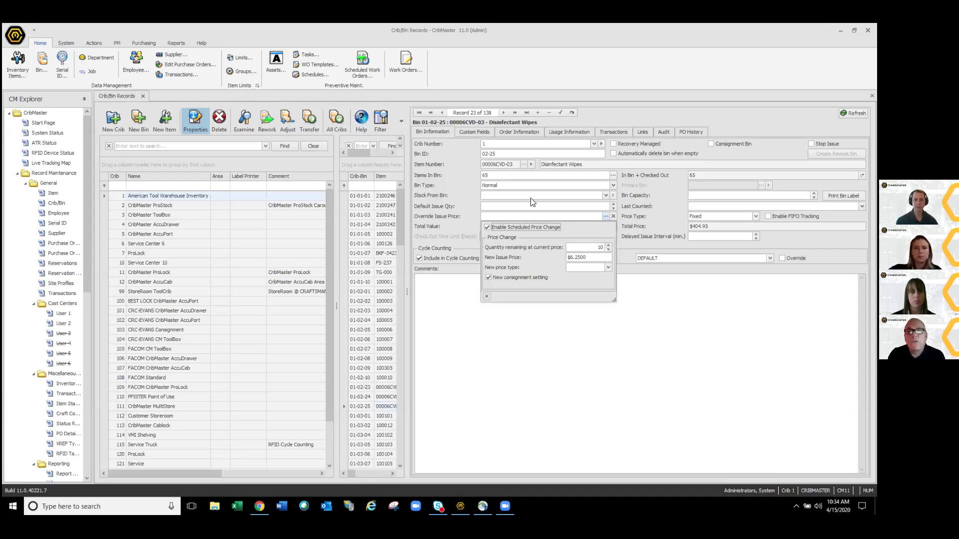
pyautogui.click(596, 248)
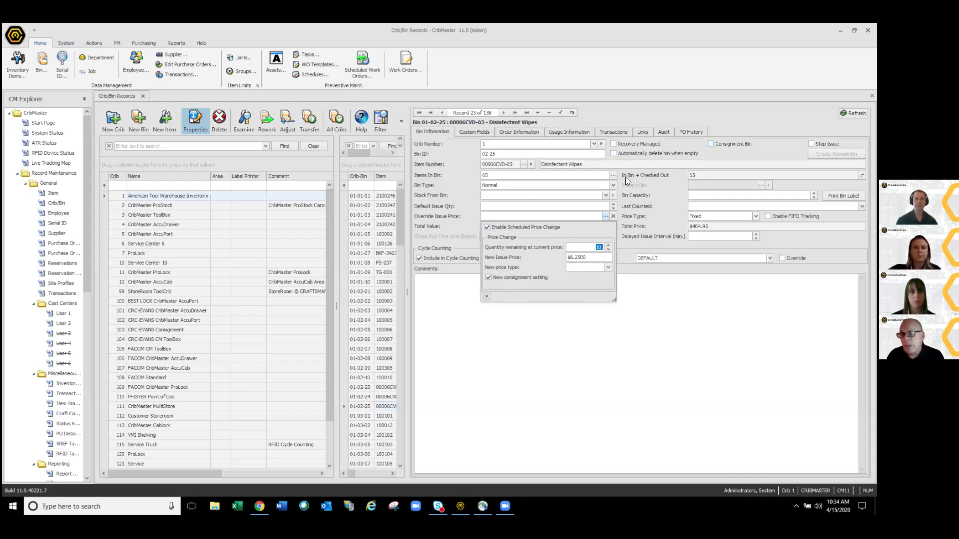
pyautogui.click(521, 204)
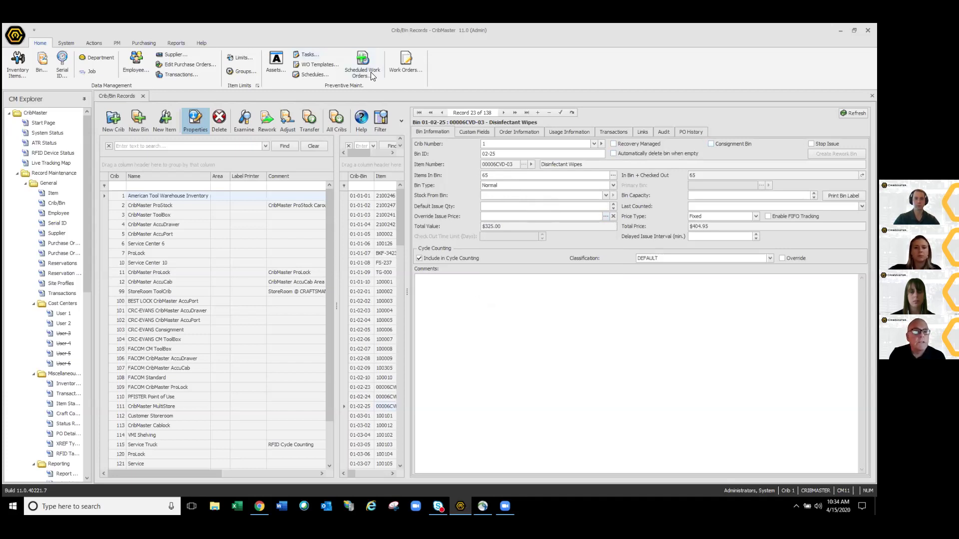
# Preview the Consignment Value Report from the bin reports at full-window size, and close it after review.
pyautogui.hotkey('alt', 'r')
pyautogui.press('Down')
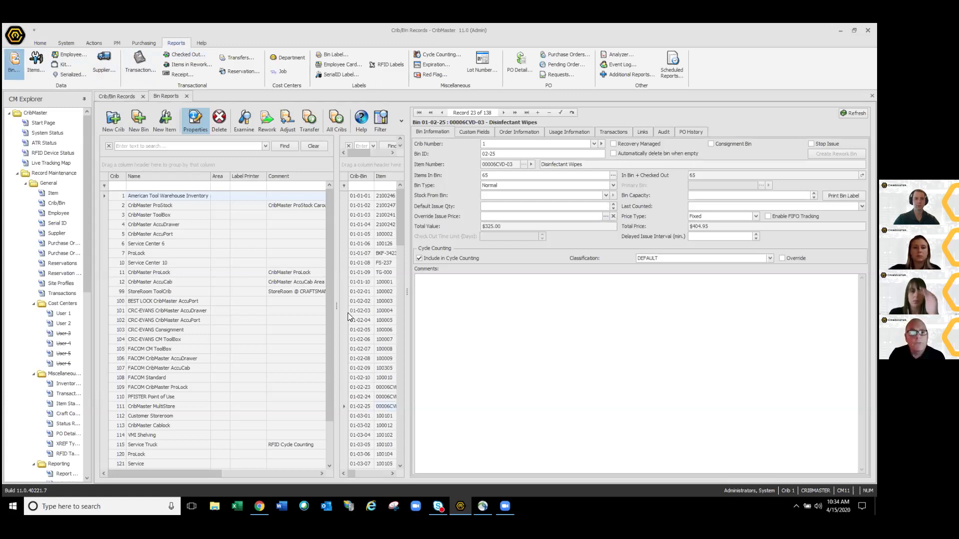
pyautogui.click(481, 438)
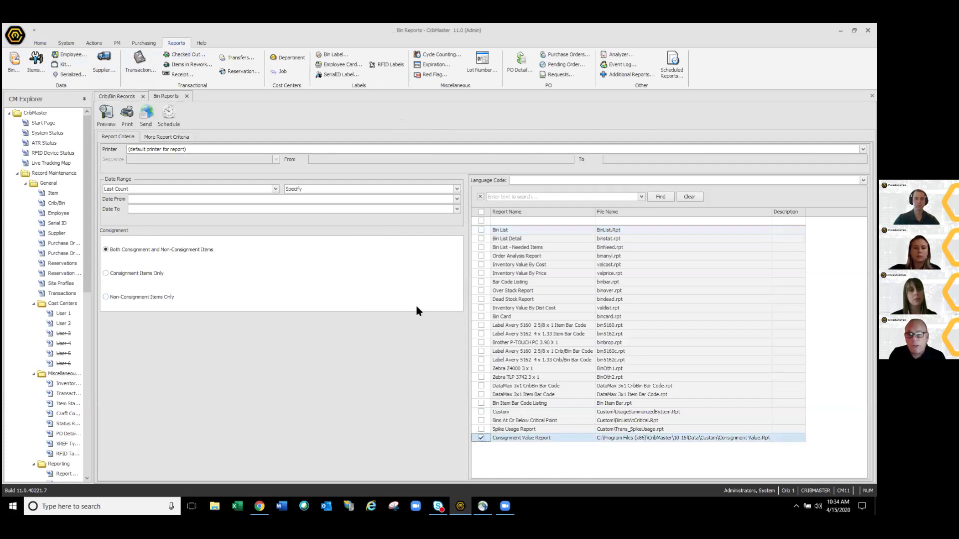
pyautogui.click(106, 113)
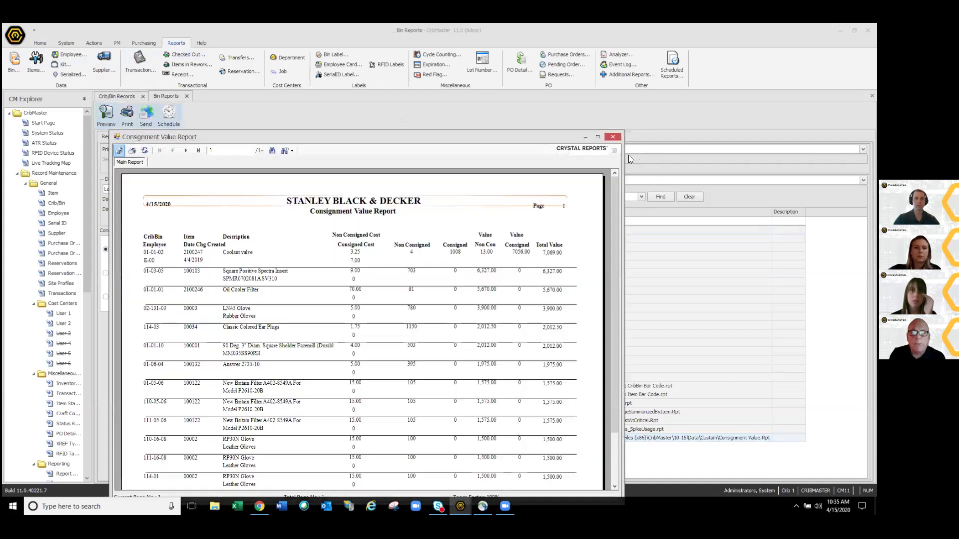
pyautogui.click(599, 138)
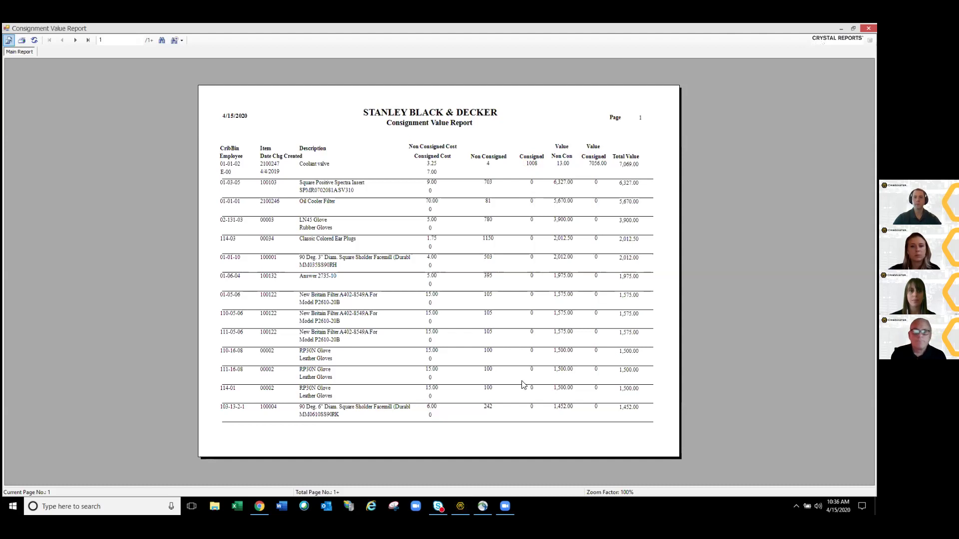
pyautogui.hotkey('alt', 'F4')
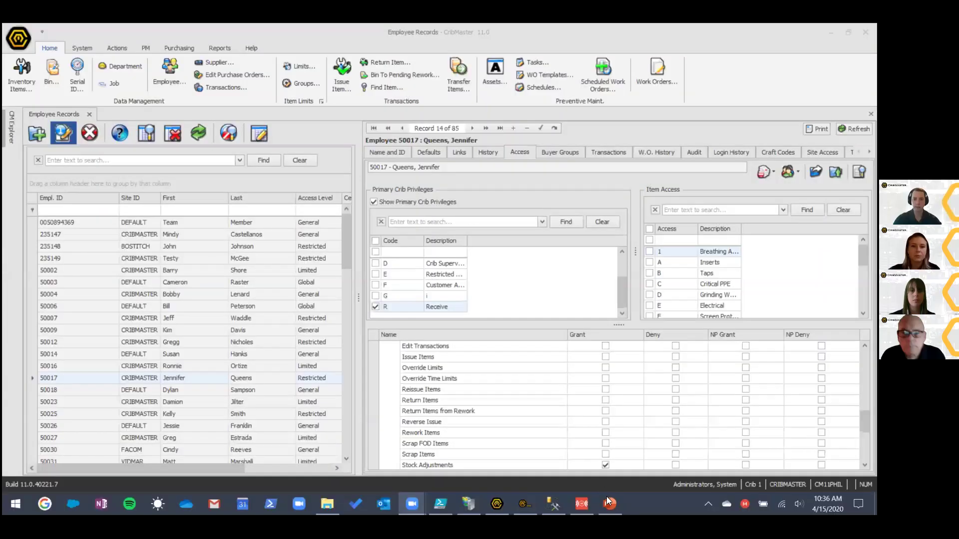
# Switch to PowerPoint, start the slide show from the Tools in CribMaster slide, and show the Problem Statements slide.
pyautogui.click(609, 504)
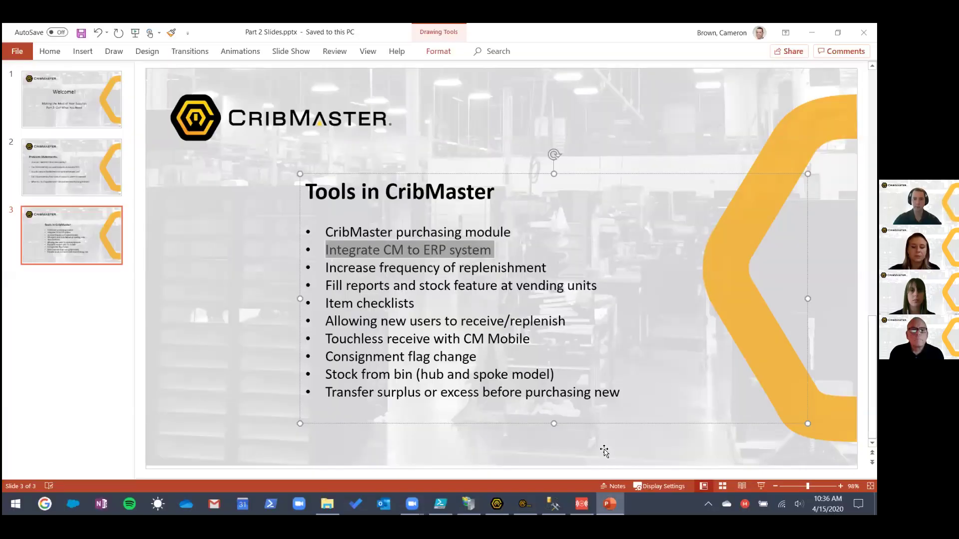
pyautogui.click(561, 443)
pyautogui.hotkey('shift', 'F5')
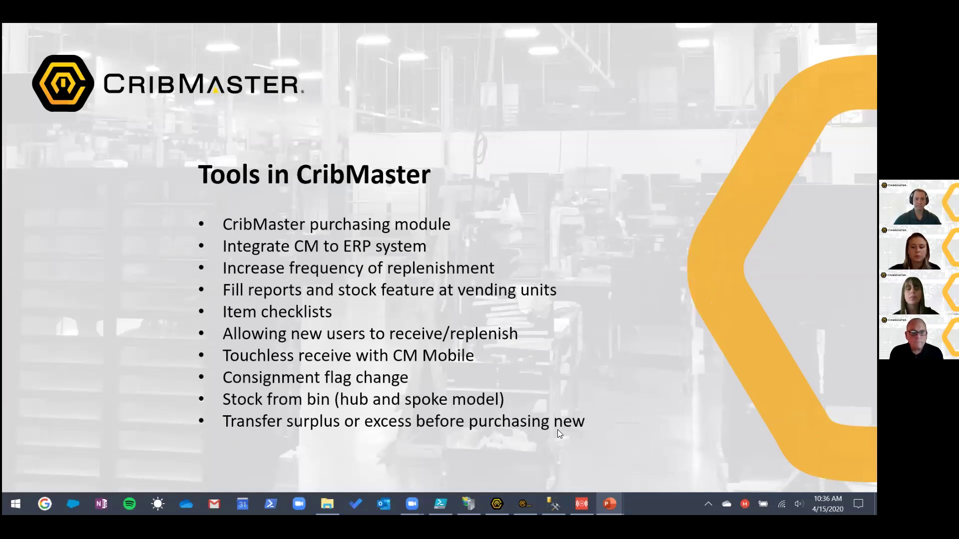
pyautogui.press('Right')
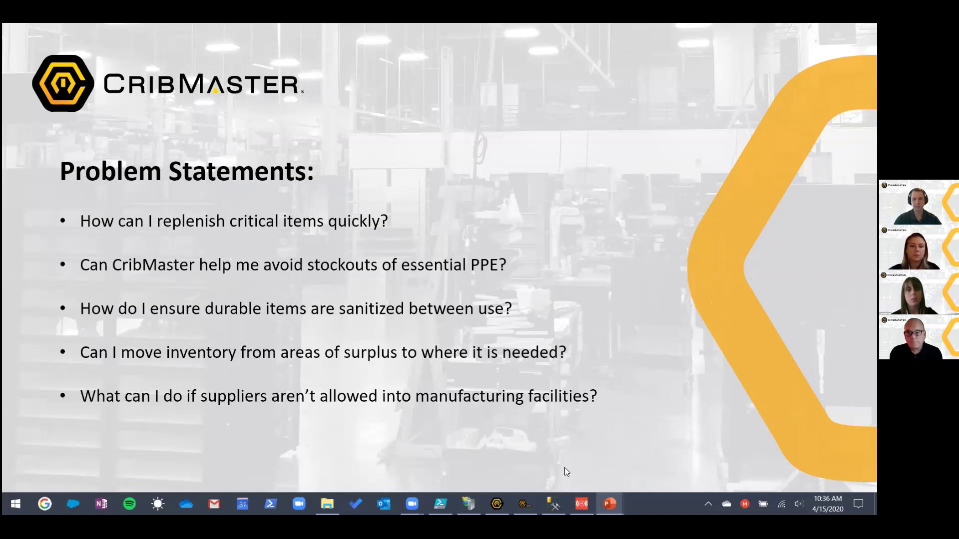
pyautogui.moveTo(581, 504)
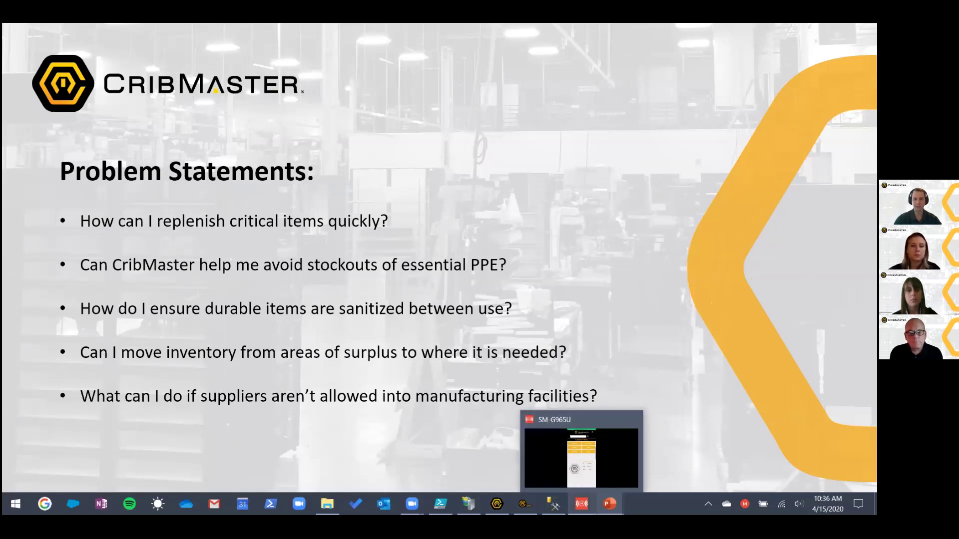
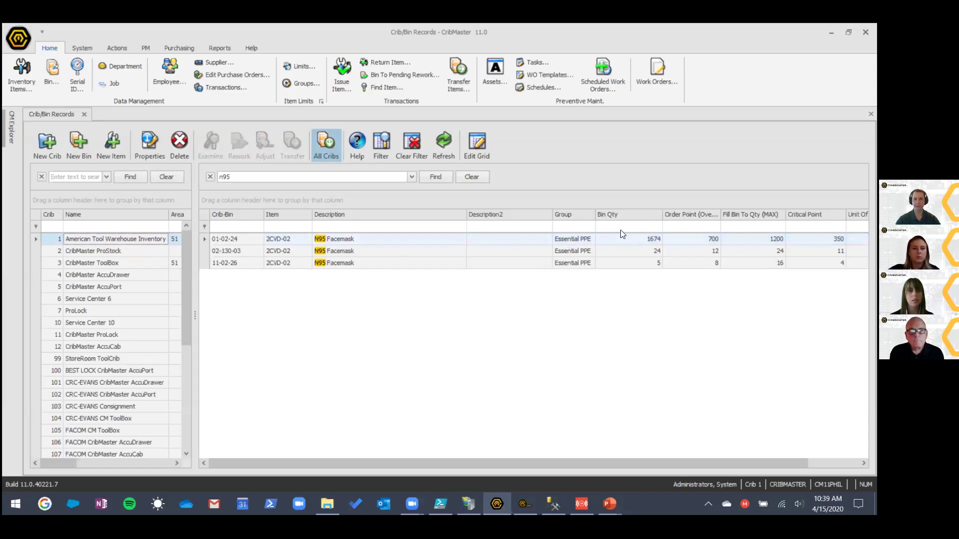
# Set the Stock From Bin of N95 Facemask bin 02-130-03 to 01-02-24 and save the record.
pyautogui.click(646, 236)
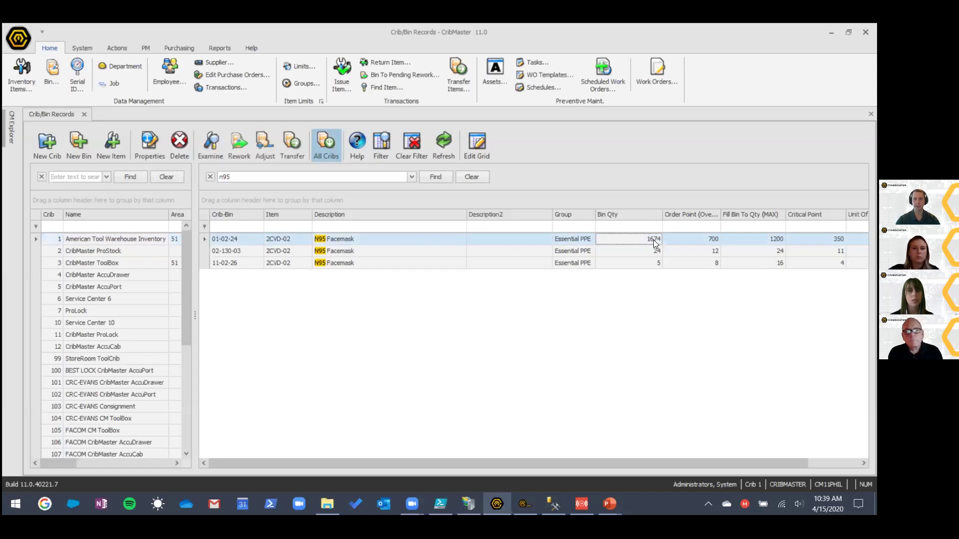
pyautogui.click(265, 252)
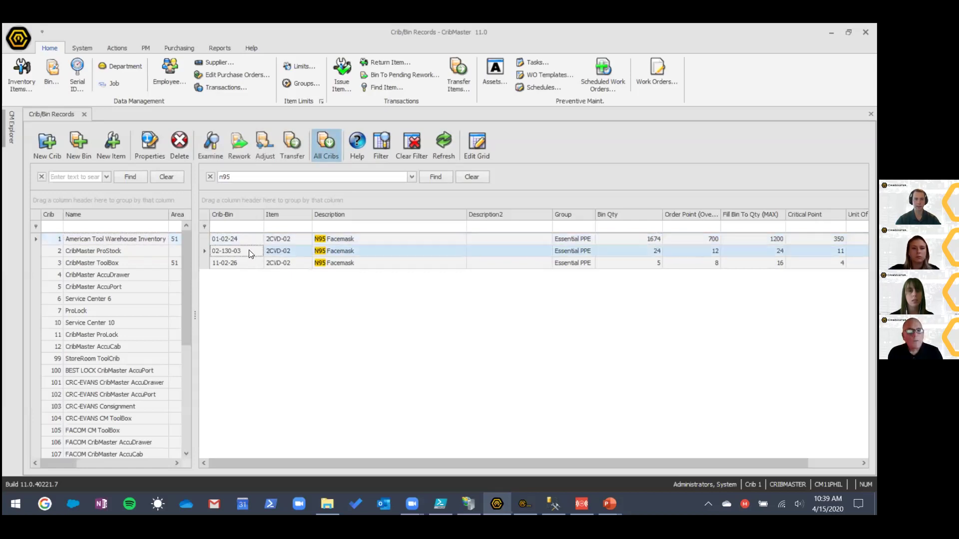
pyautogui.click(244, 261)
pyautogui.click(245, 252)
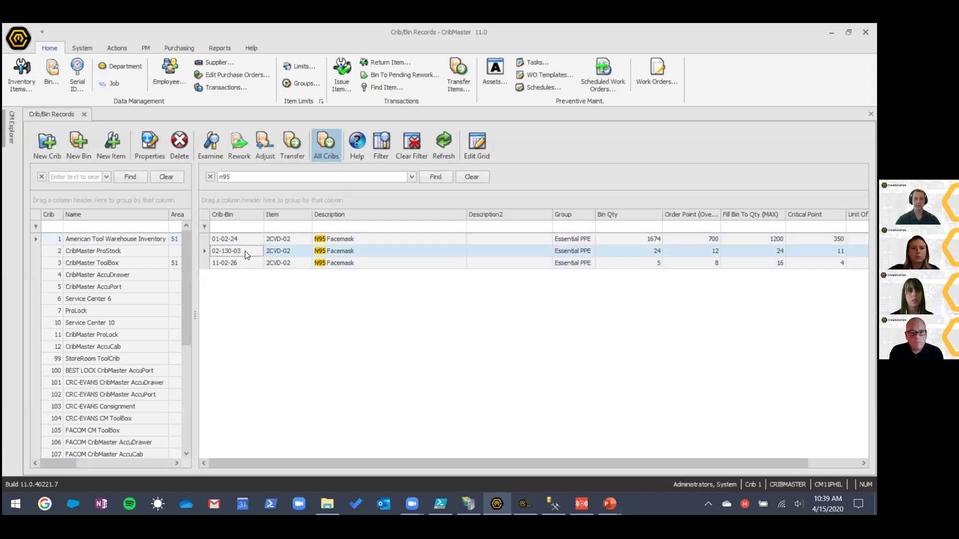
pyautogui.doubleClick(334, 248)
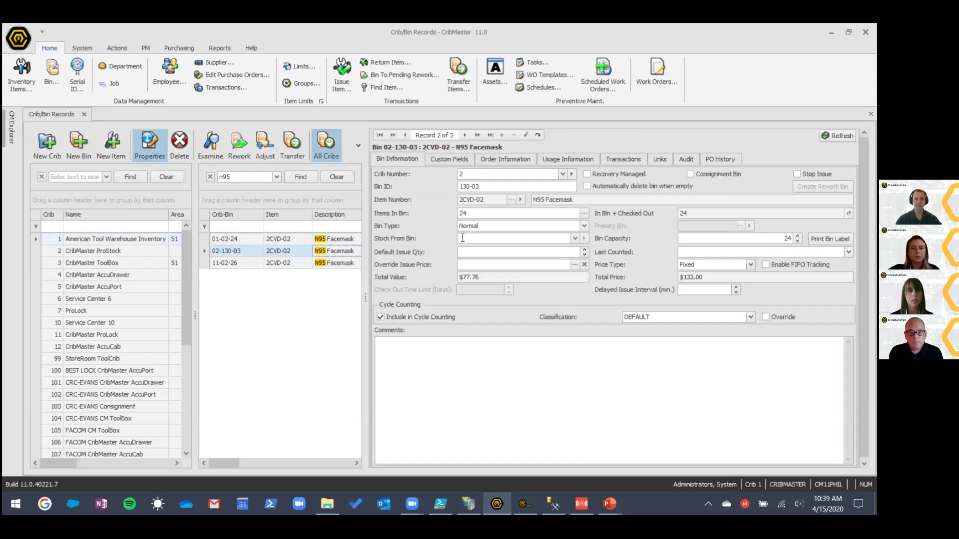
pyautogui.click(574, 238)
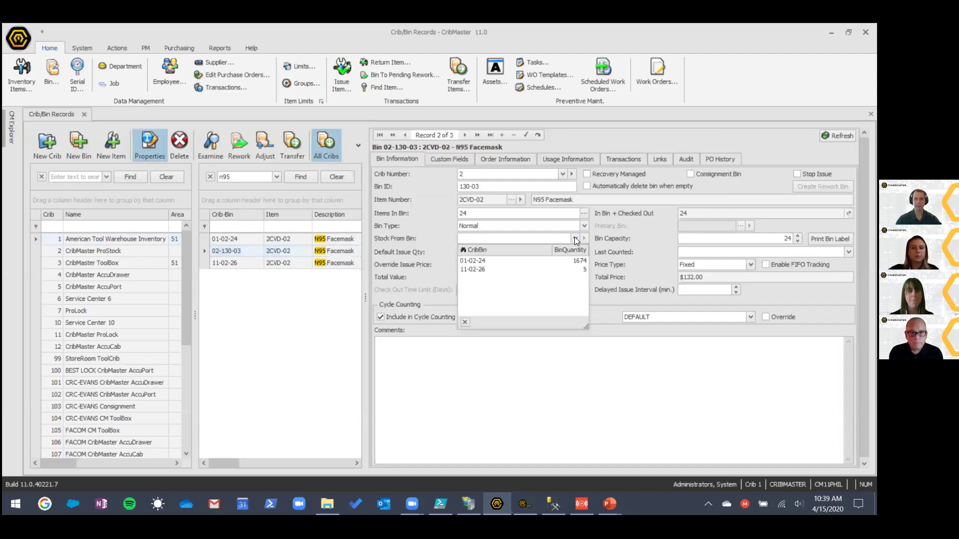
pyautogui.click(527, 262)
pyautogui.click(525, 134)
# Set the Stock From Bin of N95 Facemask bin 11-02-26 to 01-02-24 and save the record.
pyautogui.click(464, 135)
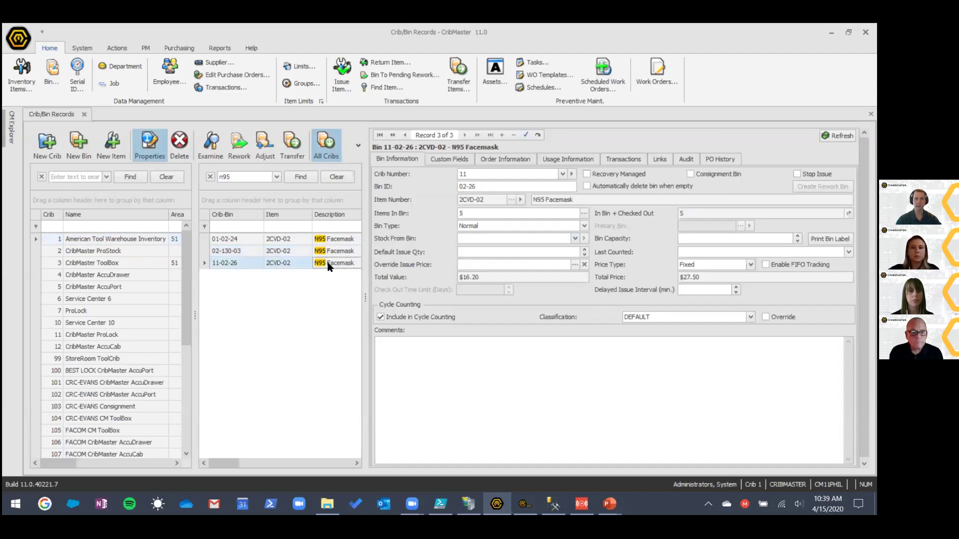
pyautogui.click(575, 238)
pyautogui.click(536, 260)
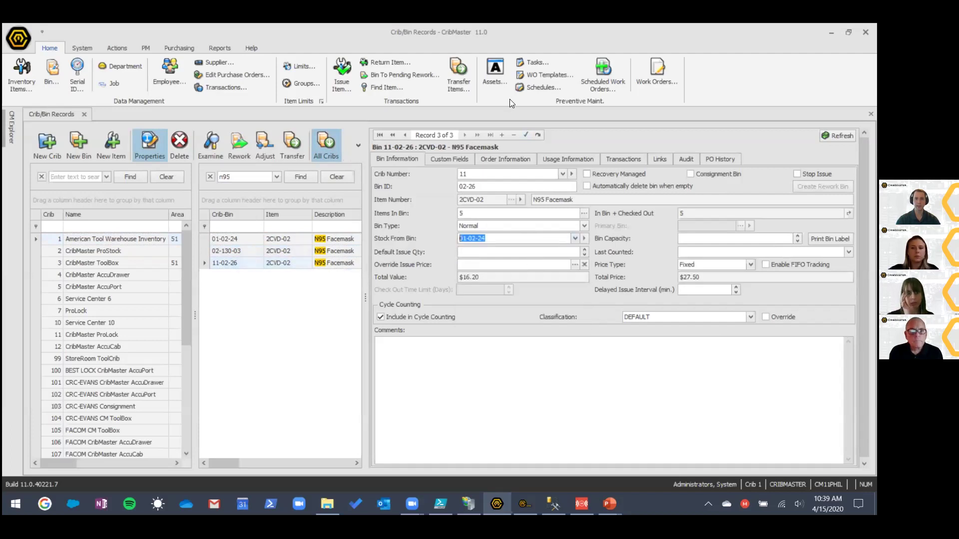
pyautogui.click(525, 135)
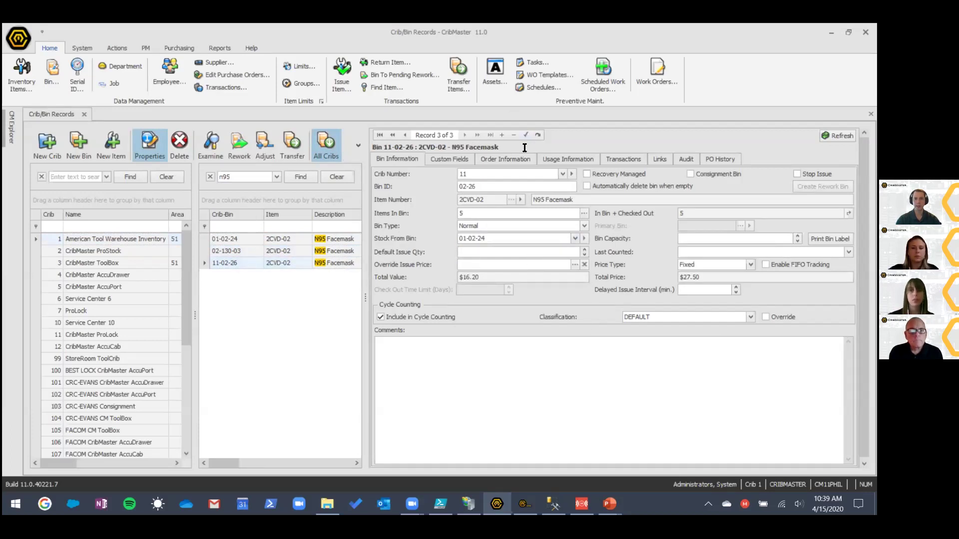
# Review the bin information of the N95 Facemask source bin 01-02-24 and the supplied bin 02-130-03.
pyautogui.click(323, 255)
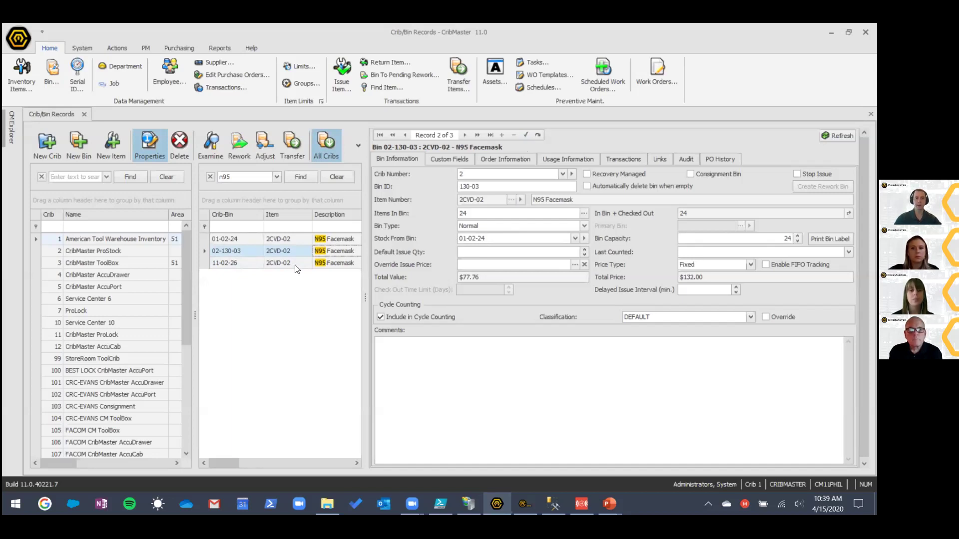
pyautogui.click(293, 240)
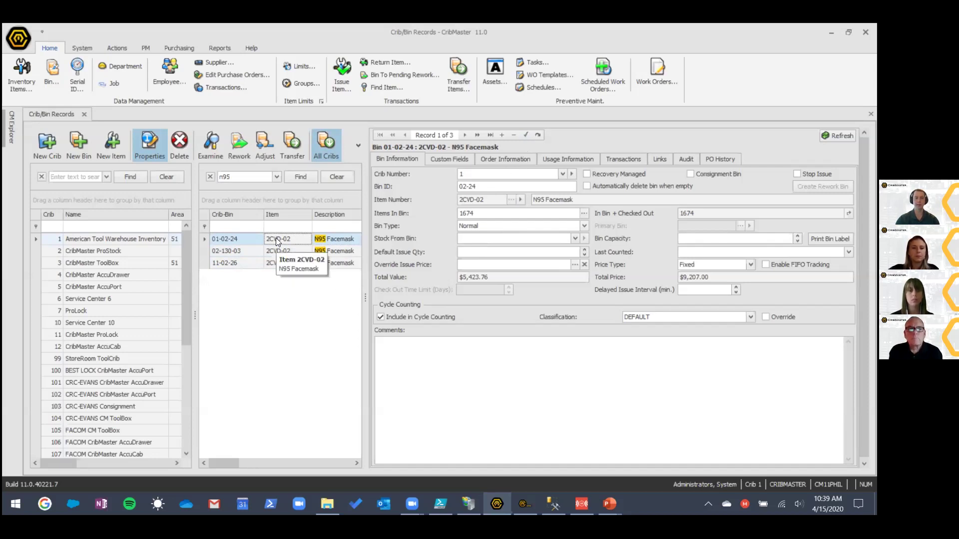
pyautogui.click(229, 251)
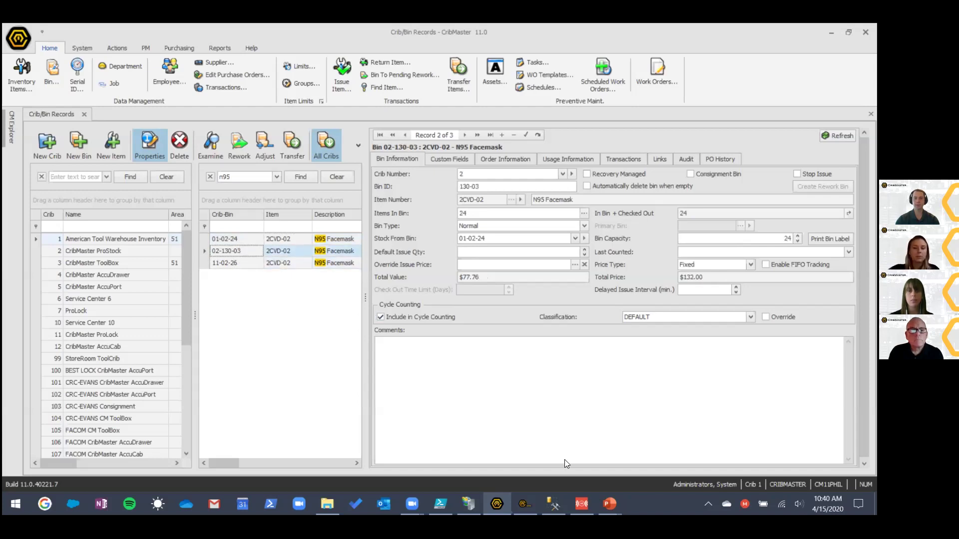
# Switch to the PowerPoint slide show and revisit the Problem Statements and Tools in CribMaster slides.
pyautogui.moveTo(607, 501)
pyautogui.click(573, 439)
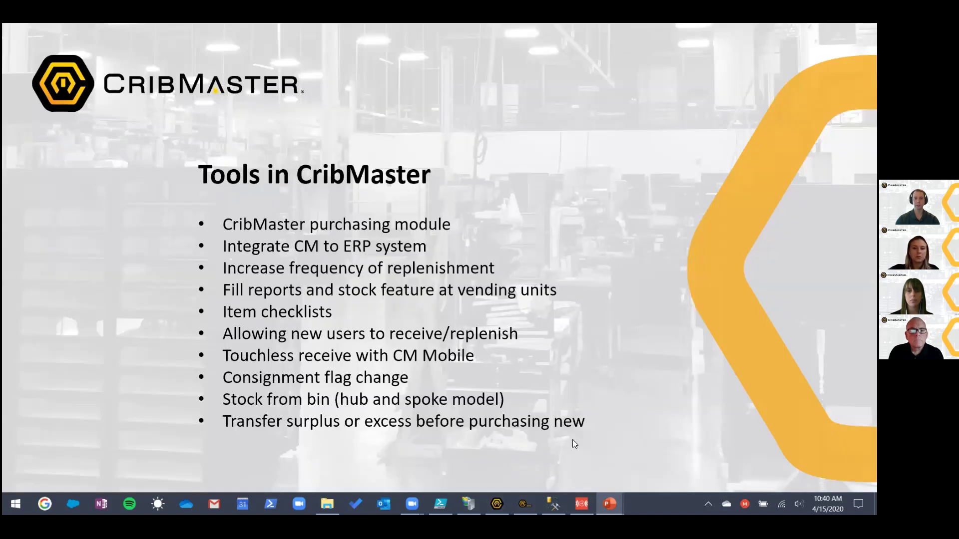
pyautogui.click(553, 426)
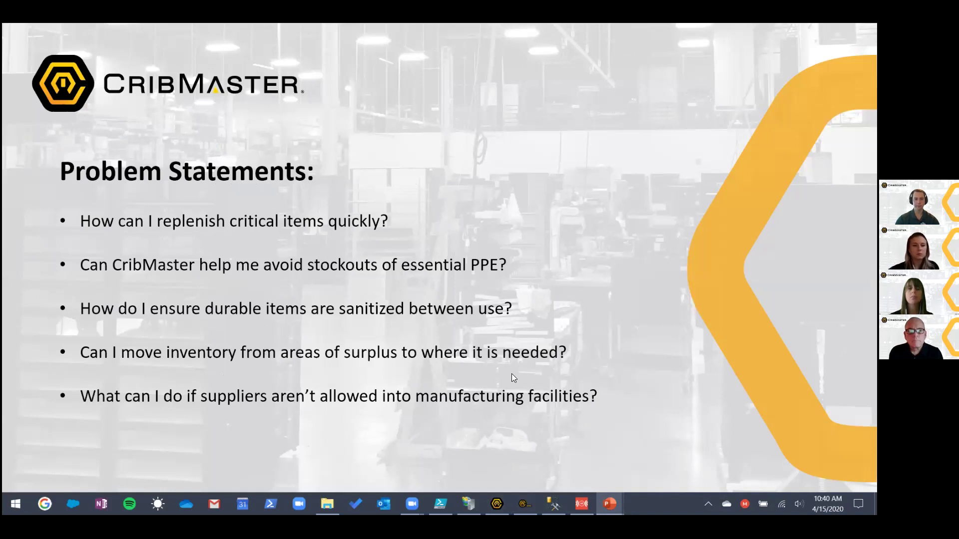
pyautogui.press('Right')
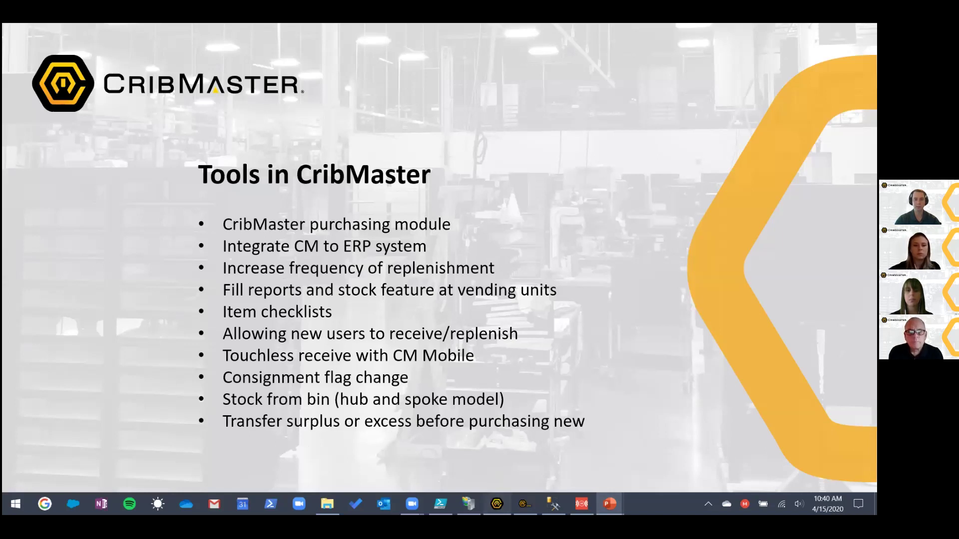
# Switch back to CribMaster, close the crib/bin records, and open the system's Ordering Options.
pyautogui.hotkey('alt', 'Tab')
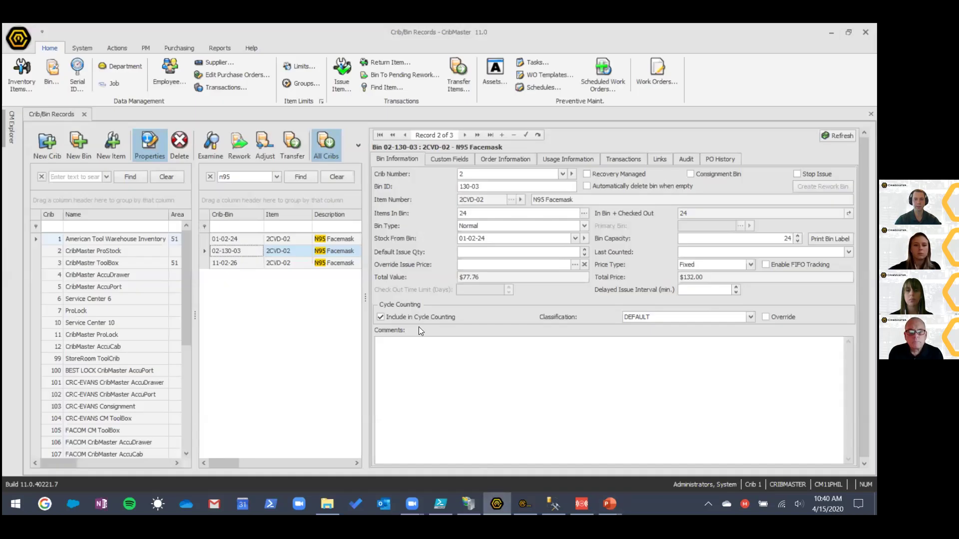
pyautogui.click(84, 114)
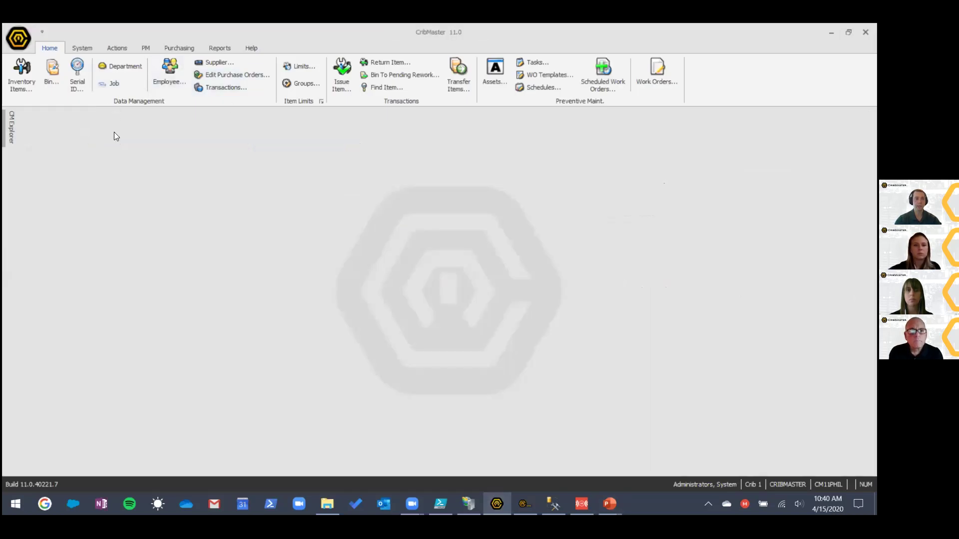
pyautogui.click(89, 48)
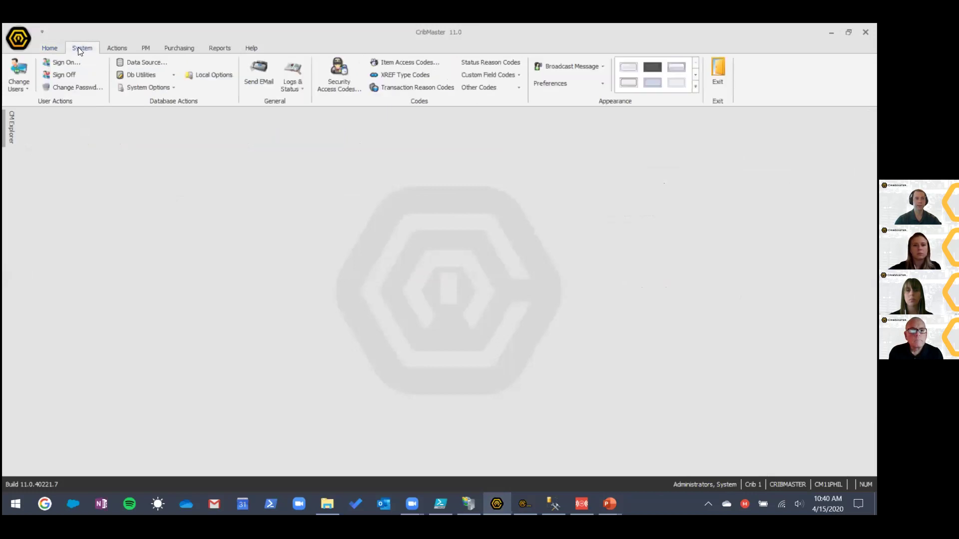
pyautogui.click(161, 87)
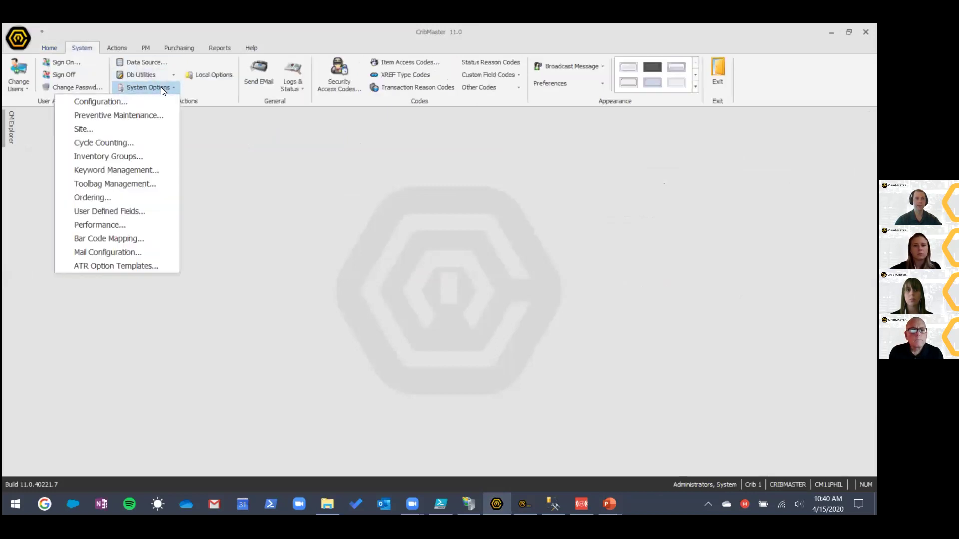
pyautogui.click(120, 197)
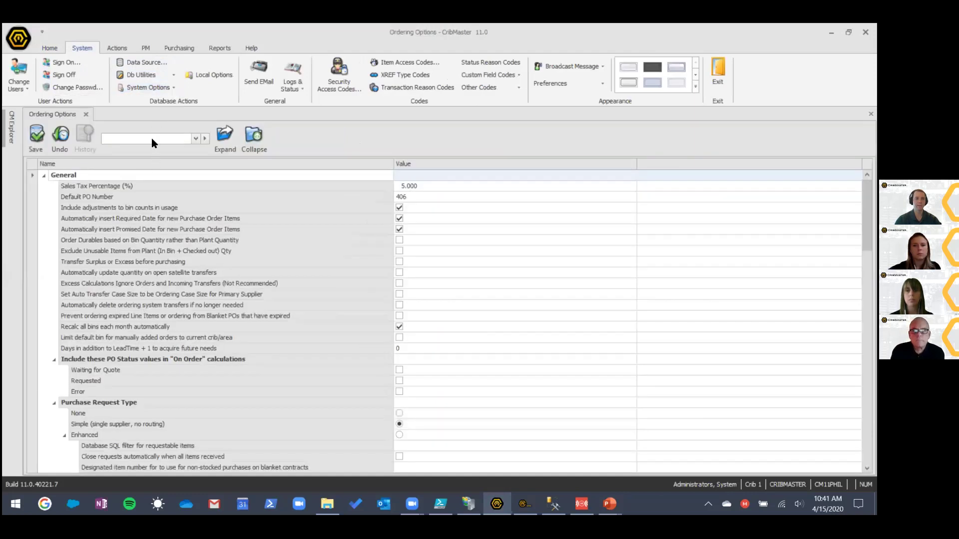
# Search the ordering options for "surplus", enable Transfer Surplus or Excess before purchasing, and close the options.
pyautogui.click(151, 139)
pyautogui.write('surplus')
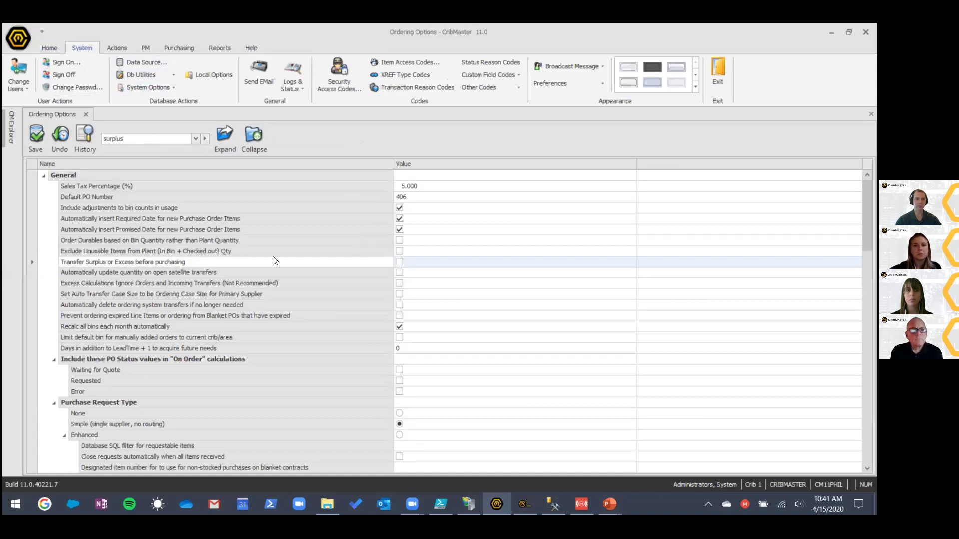
pyautogui.click(400, 262)
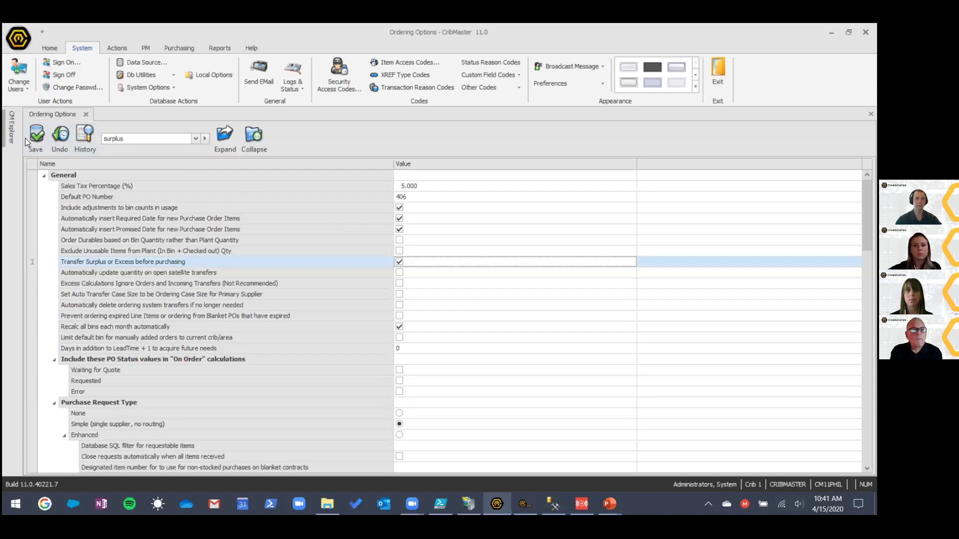
pyautogui.click(84, 115)
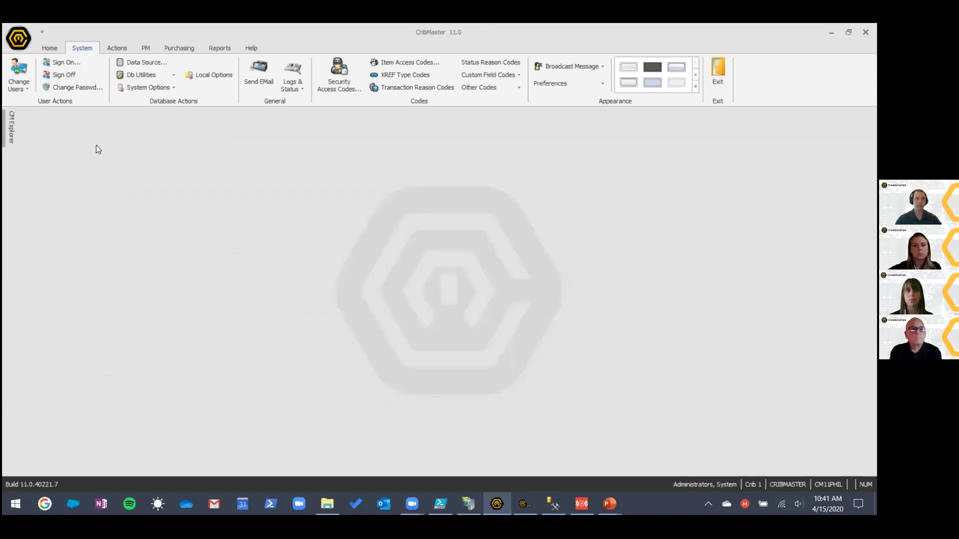
# Open the crib/bin records and view the properties of crib 1, American Tool Warehouse Inventory.
pyautogui.click(52, 46)
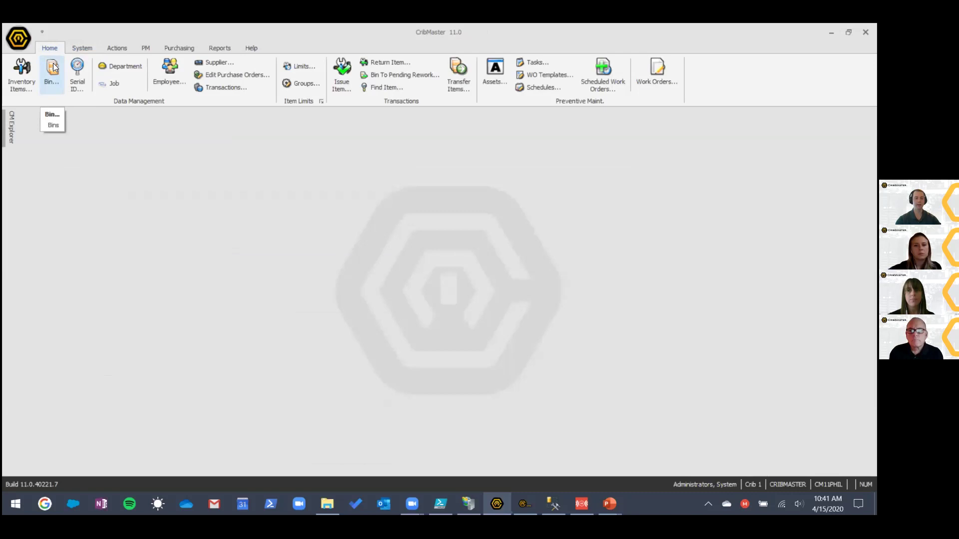
pyautogui.click(55, 68)
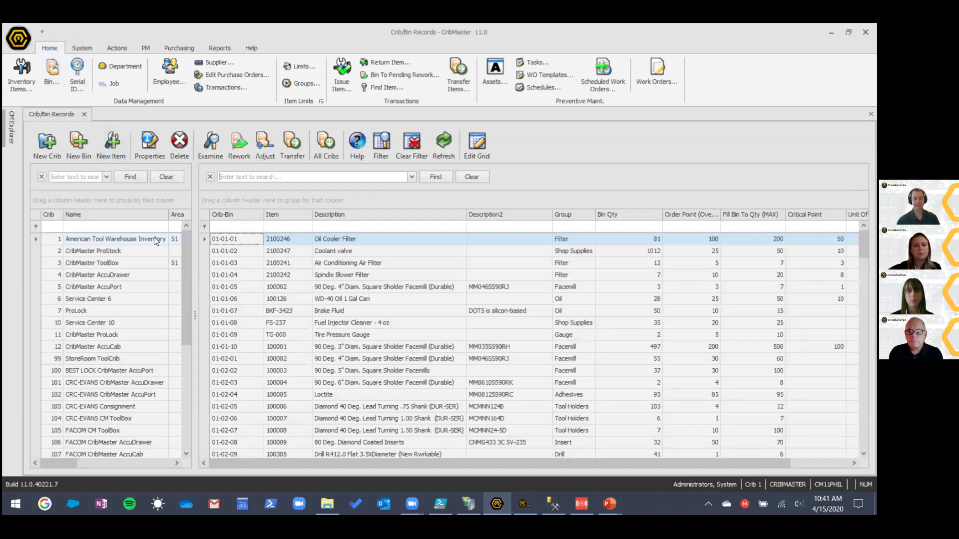
pyautogui.click(154, 237)
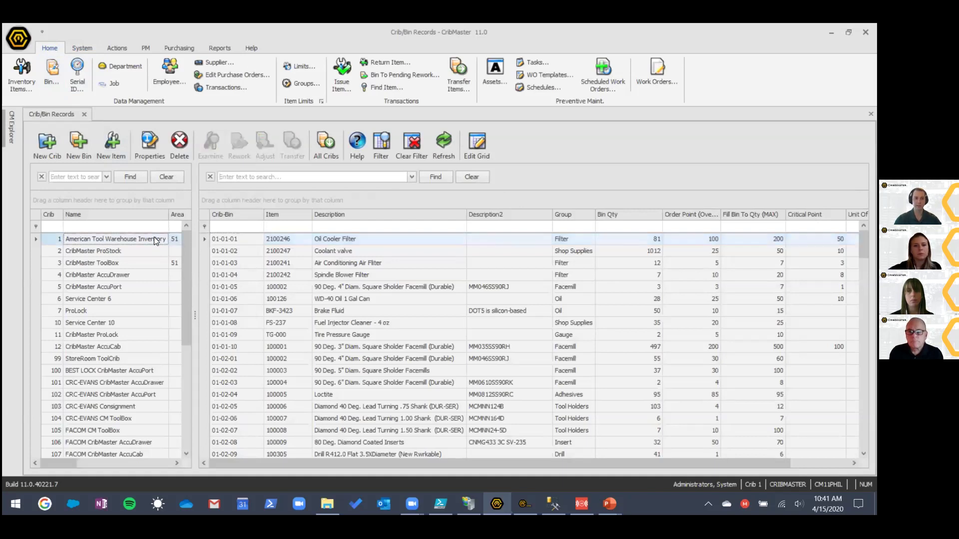
pyautogui.doubleClick(155, 236)
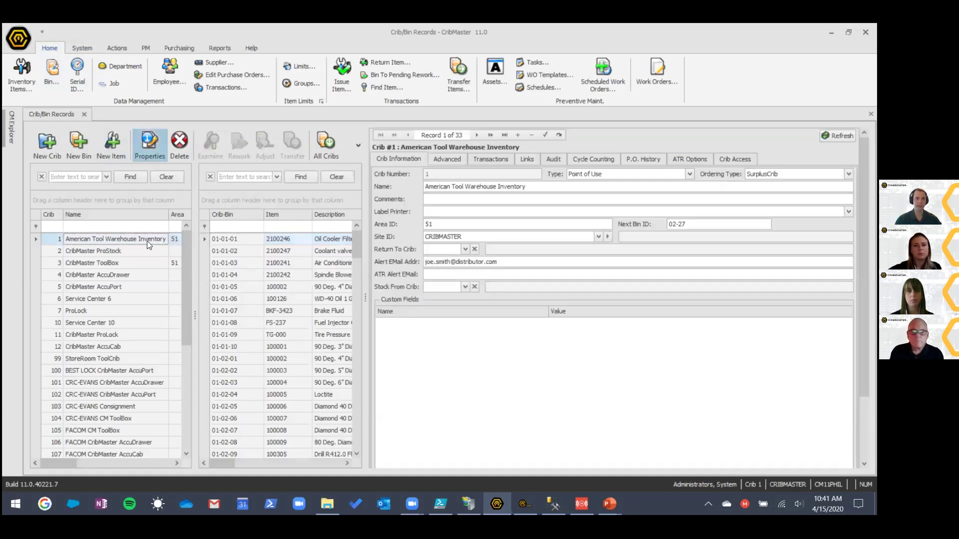
pyautogui.click(141, 156)
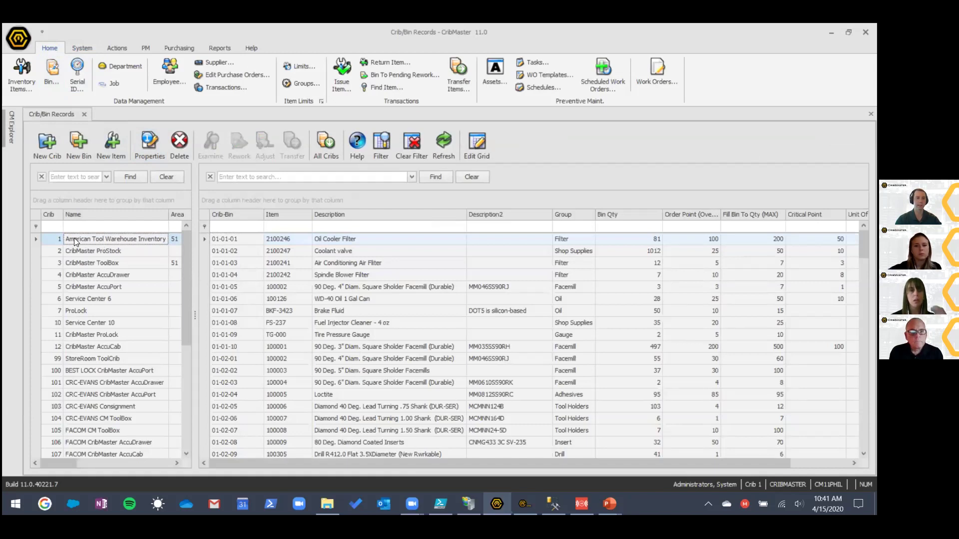
# Set the Ordering Type of the American Tool Warehouse Inventory crib to SurplusCrib, save it, and close its properties.
pyautogui.doubleClick(110, 239)
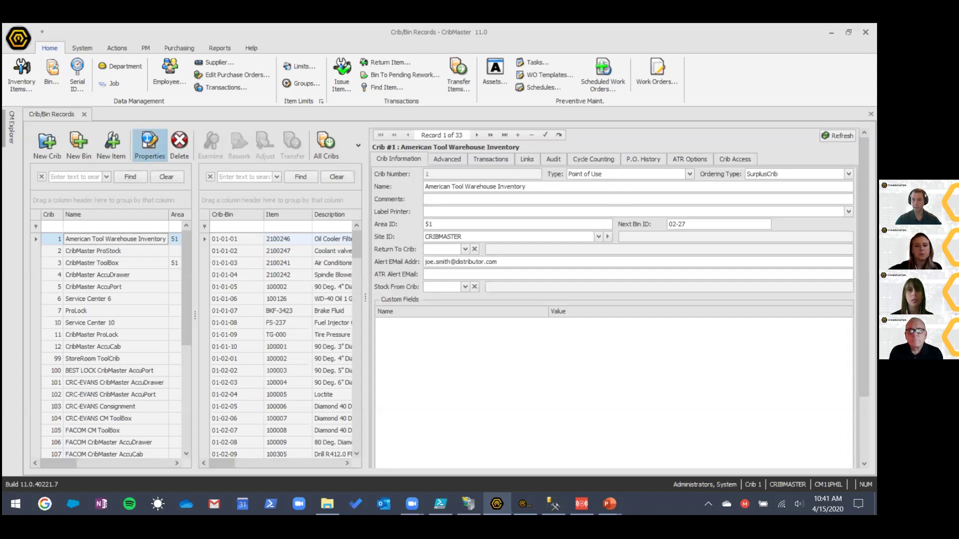
pyautogui.click(849, 174)
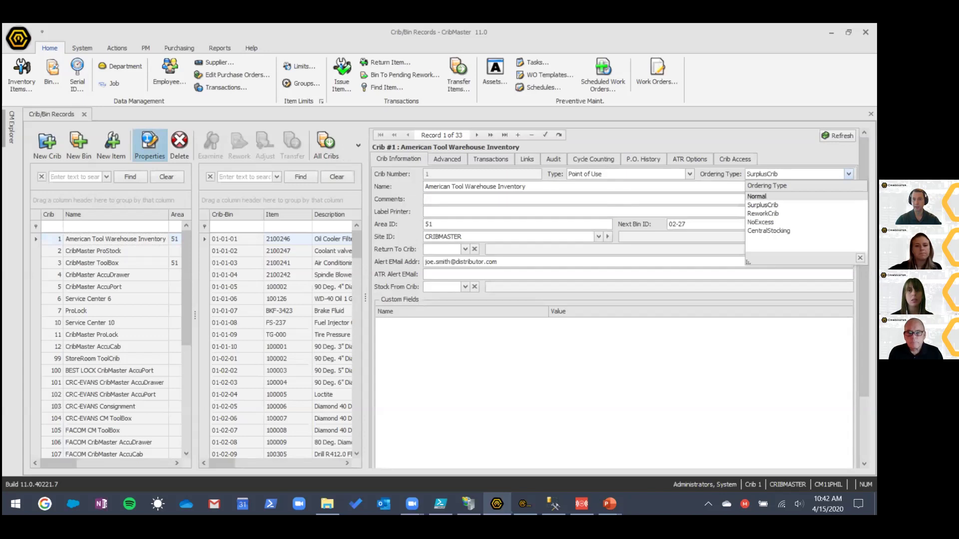
pyautogui.click(779, 204)
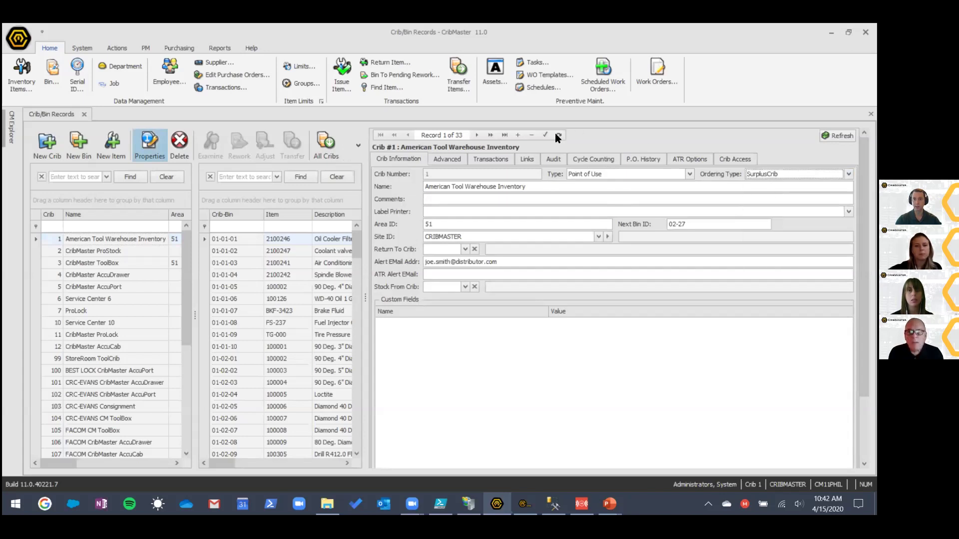
pyautogui.click(542, 134)
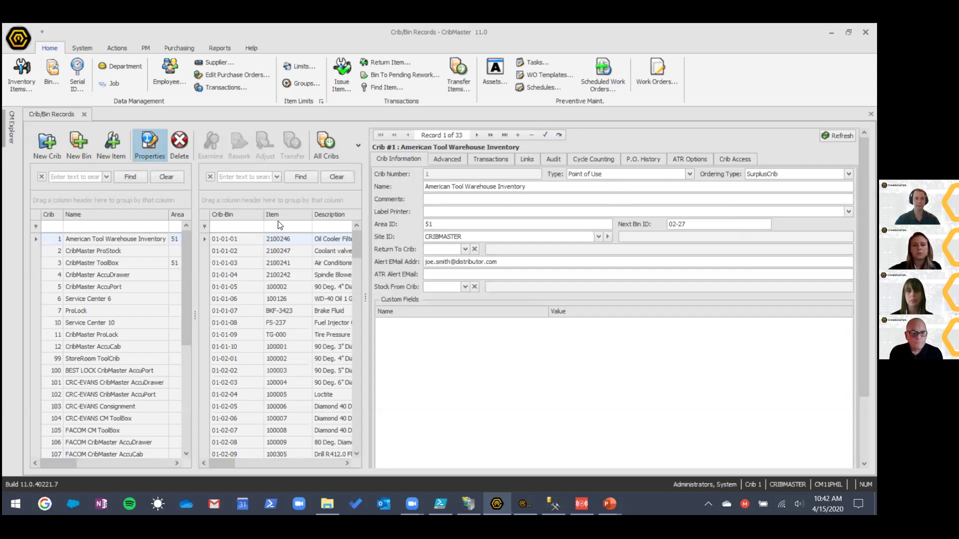
pyautogui.click(150, 142)
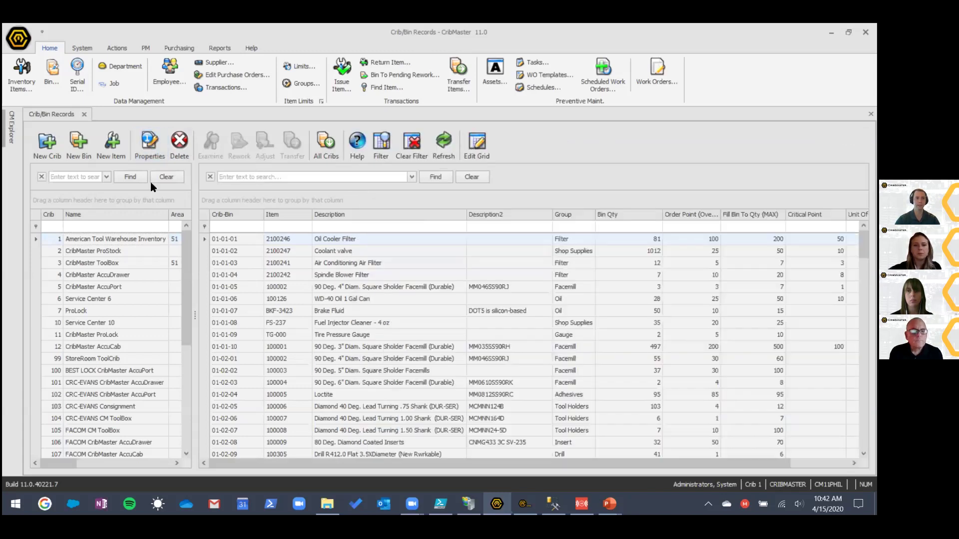
# Search the bins for n95 and open the order information of N95 Facemask bin 01-02-24.
pyautogui.click(313, 179)
pyautogui.write('n95')
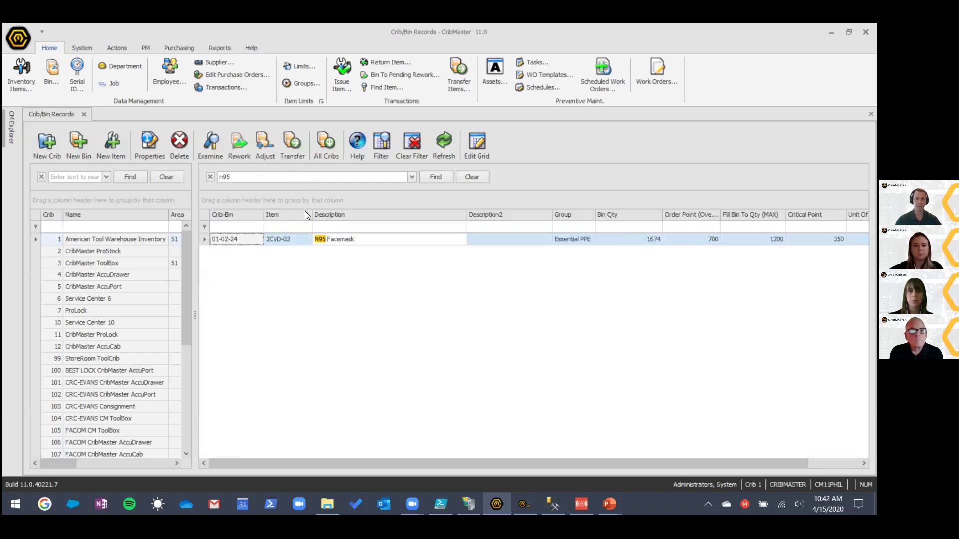
pyautogui.click(308, 240)
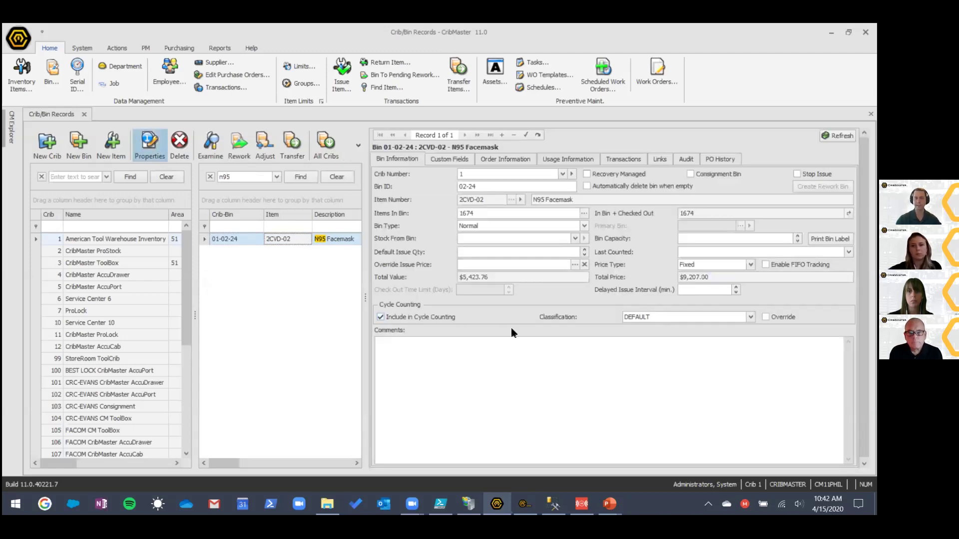
pyautogui.click(523, 156)
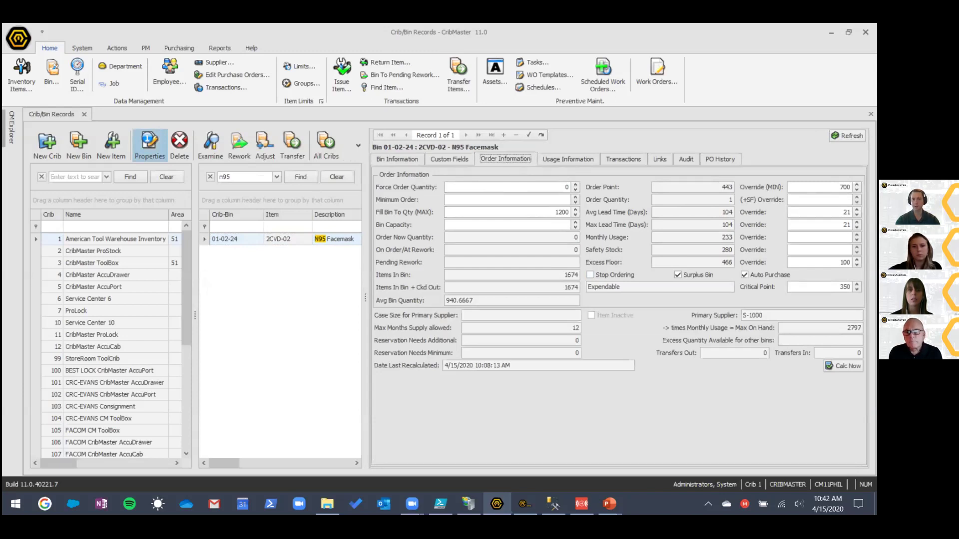
# Examine the N95 Facemask bin's excess floor and its override, the quantity in the bin and the monthly usage.
pyautogui.click(724, 262)
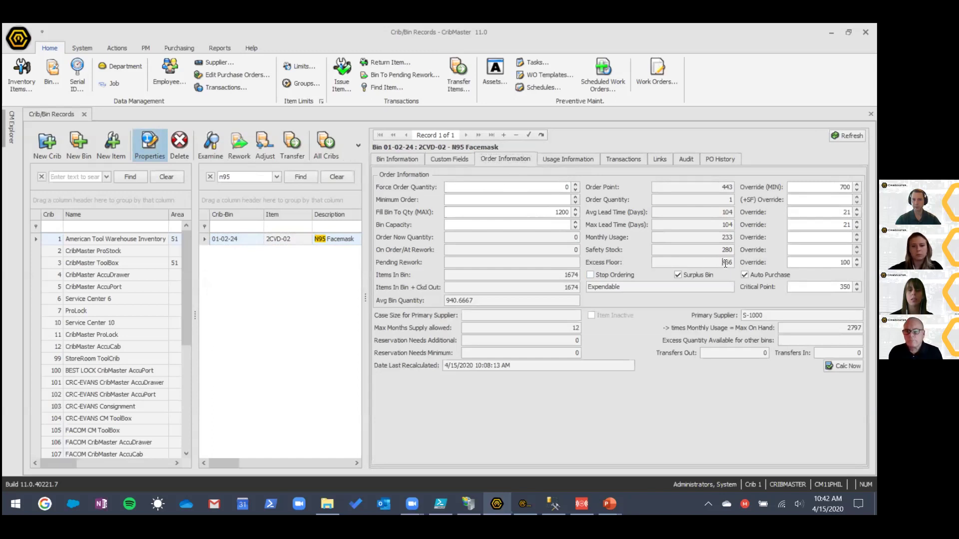
pyautogui.moveTo(742, 265)
pyautogui.mouseDown()
pyautogui.moveTo(714, 262)
pyautogui.moveTo(731, 262)
pyautogui.mouseUp()
pyautogui.click(716, 262)
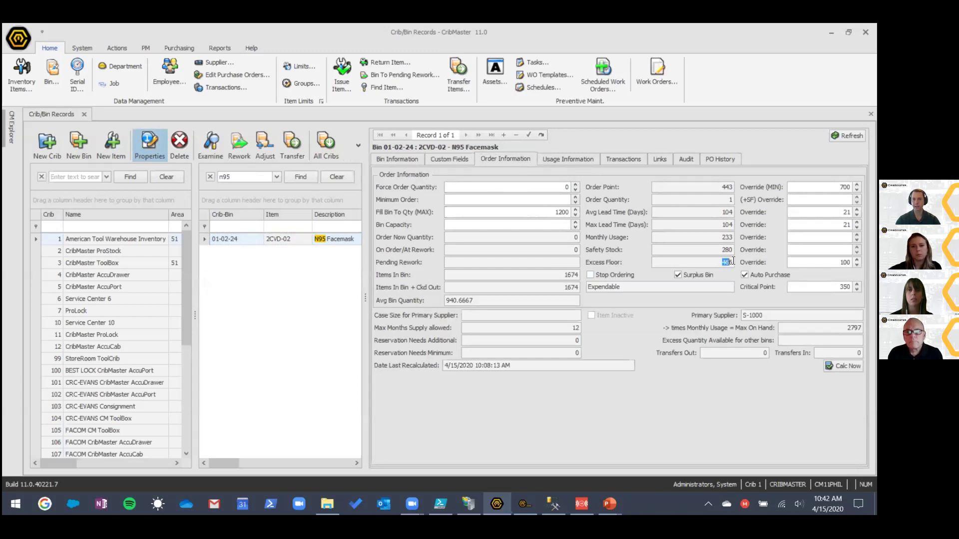
pyautogui.click(838, 262)
pyautogui.moveTo(839, 262); pyautogui.dragTo(851, 262)
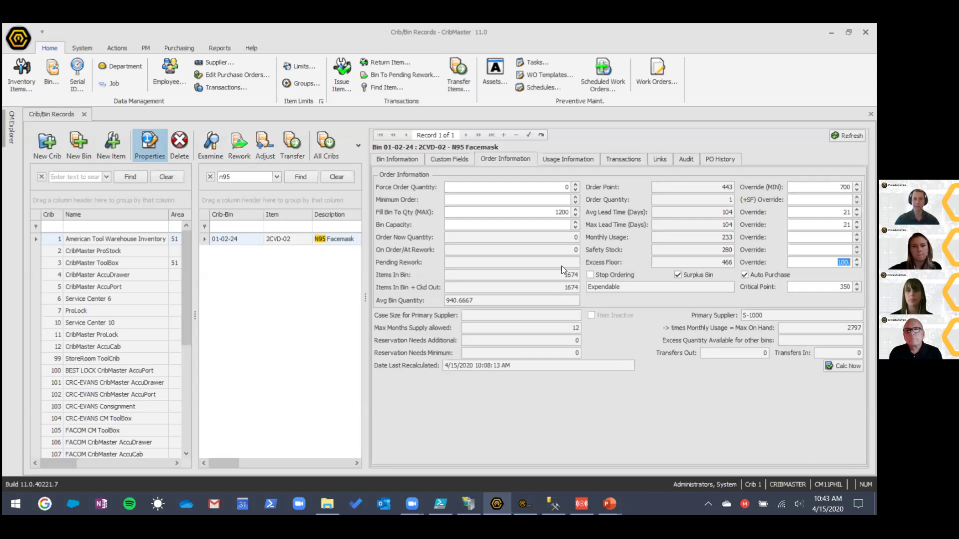
pyautogui.moveTo(560, 274); pyautogui.dragTo(580, 276)
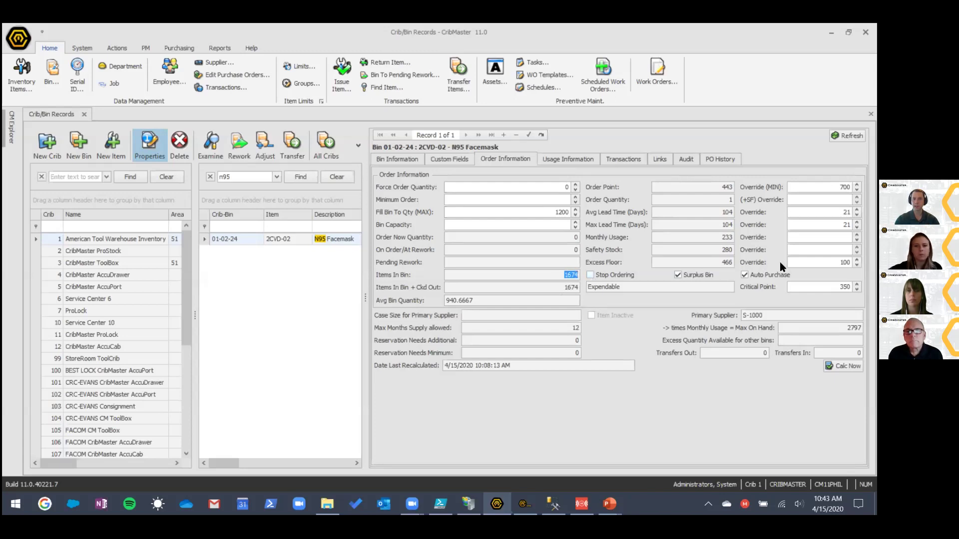
pyautogui.click(844, 262)
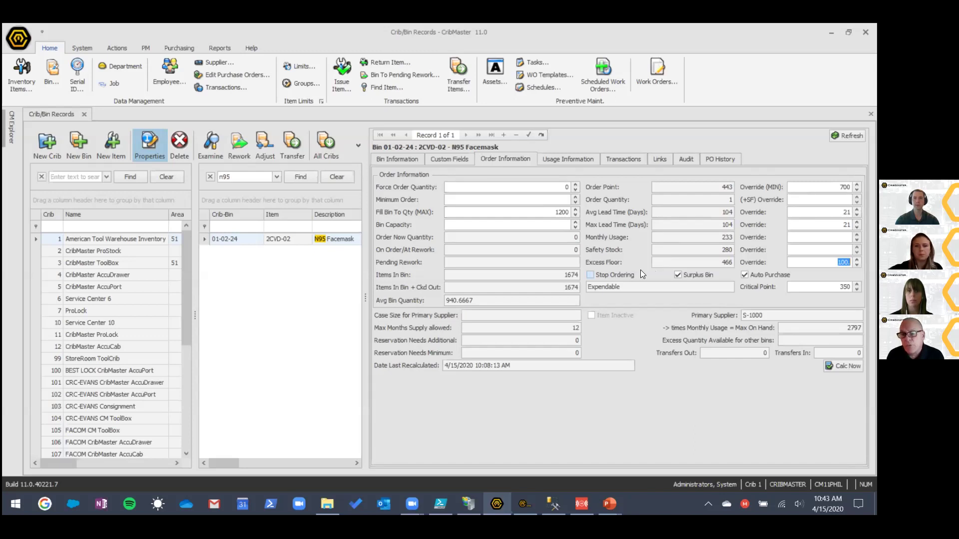
pyautogui.moveTo(710, 240); pyautogui.dragTo(741, 239)
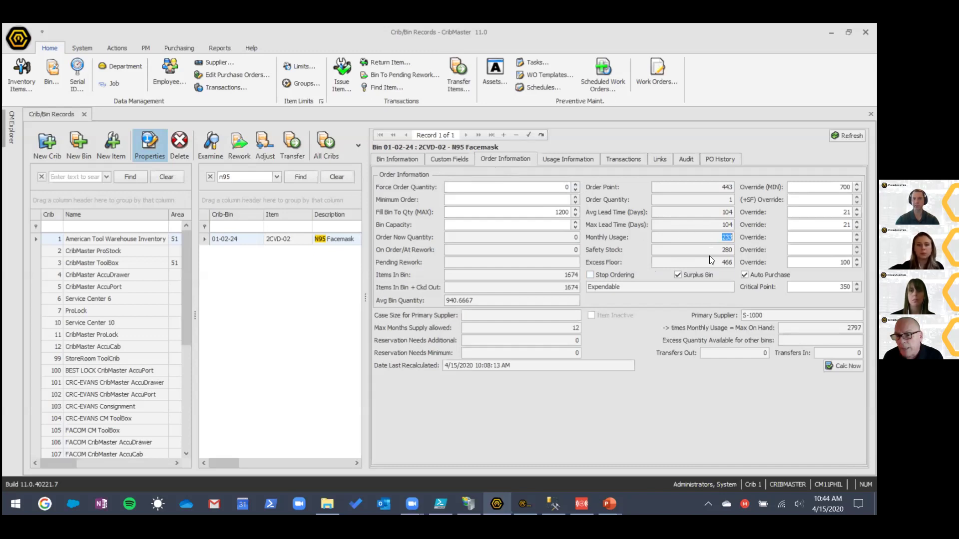
pyautogui.doubleClick(729, 262)
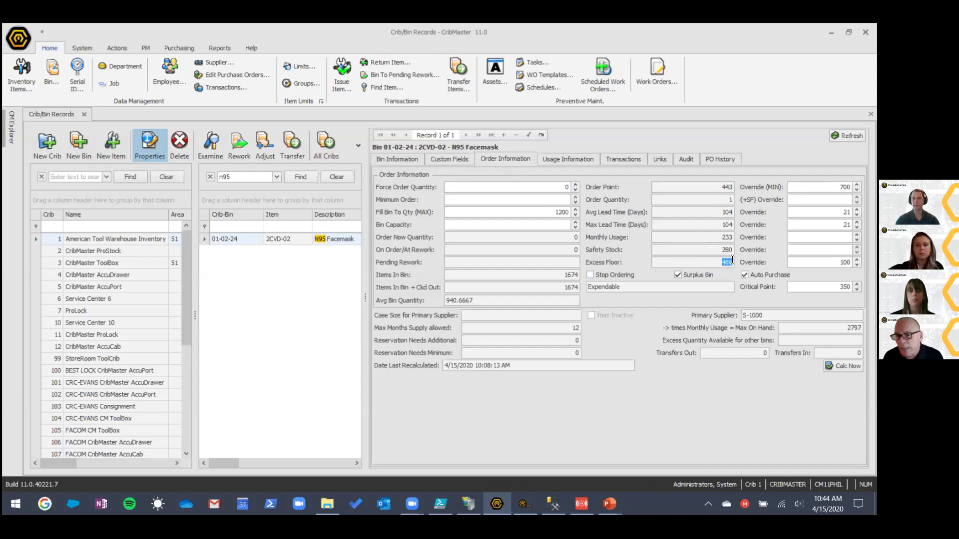
# Review the order calculation parameters in the ordering options, then close the options and the crib/bin records.
pyautogui.click(95, 46)
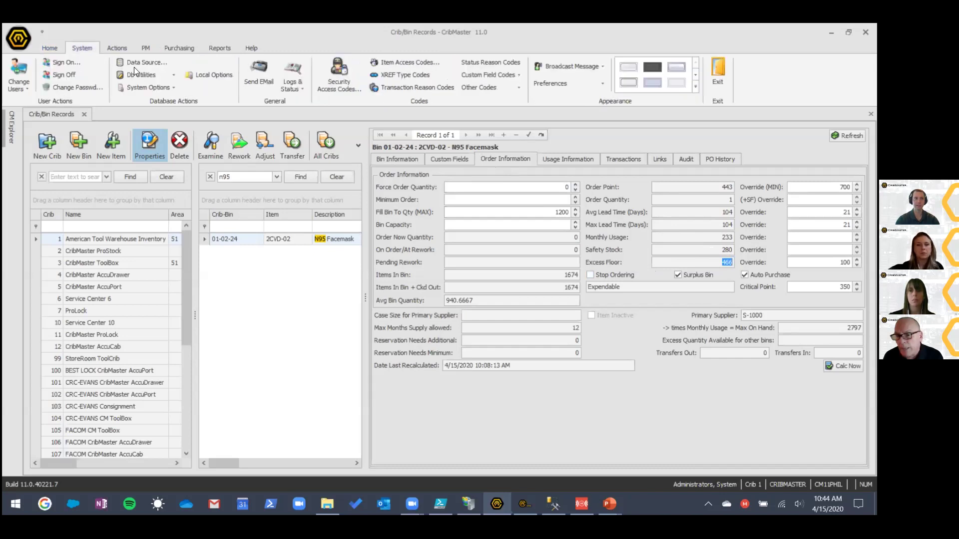
pyautogui.click(151, 87)
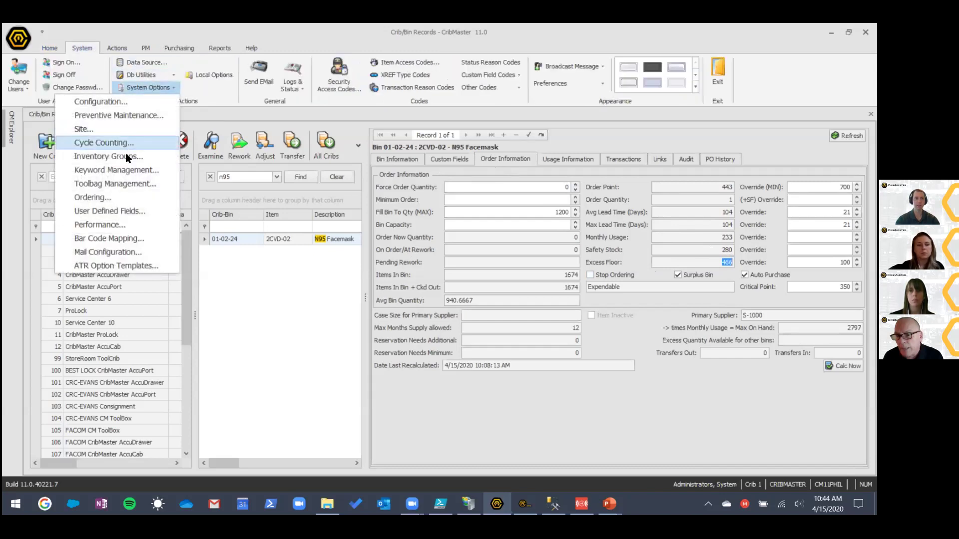
pyautogui.click(120, 196)
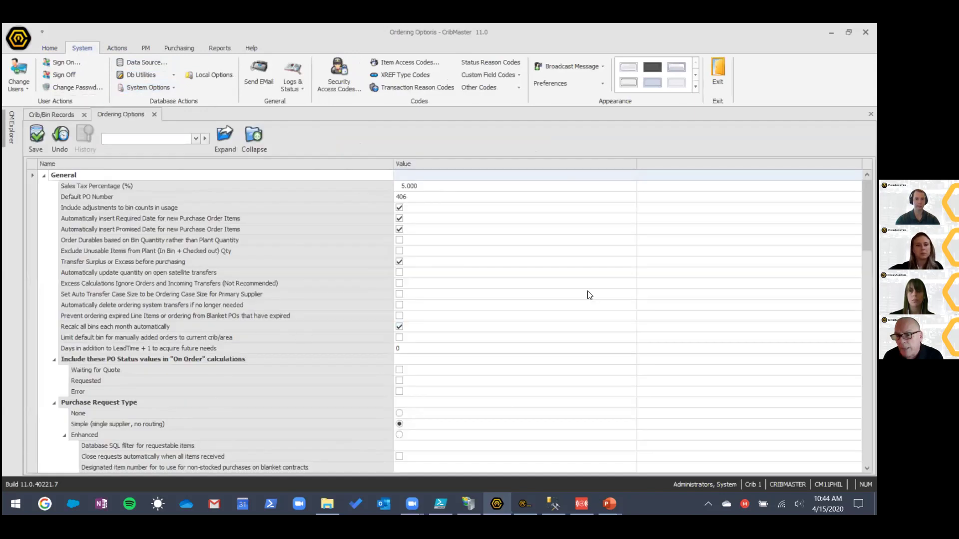
pyautogui.moveTo(867, 215); pyautogui.dragTo(868, 263)
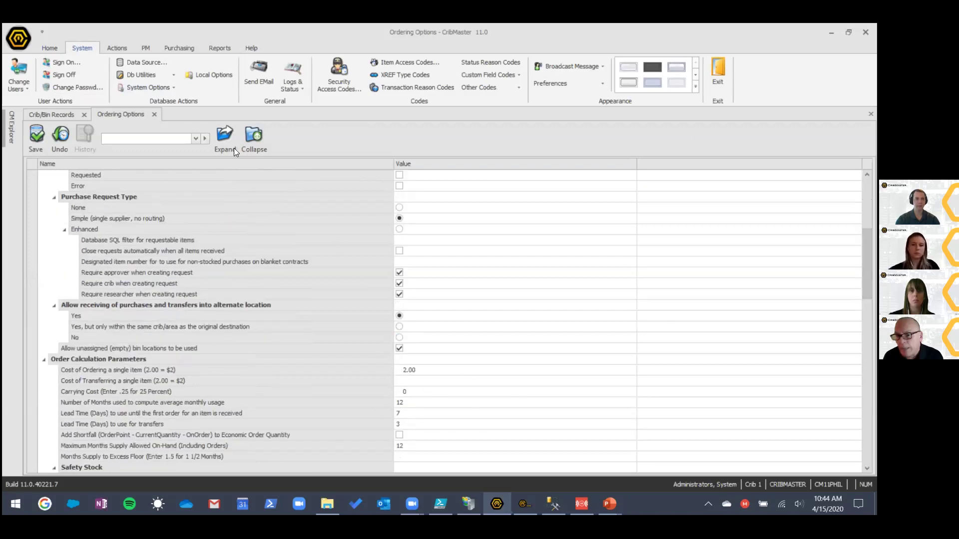
pyautogui.click(153, 115)
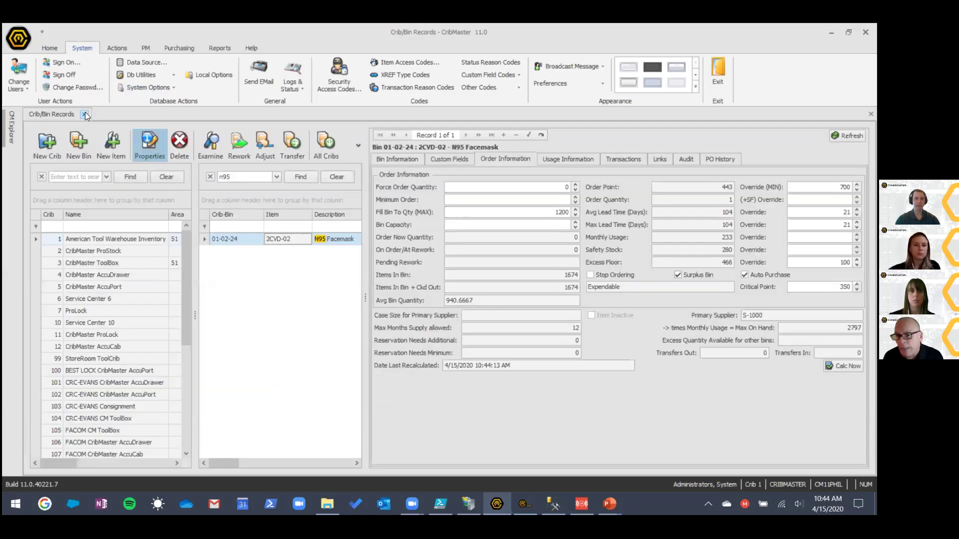
pyautogui.click(85, 115)
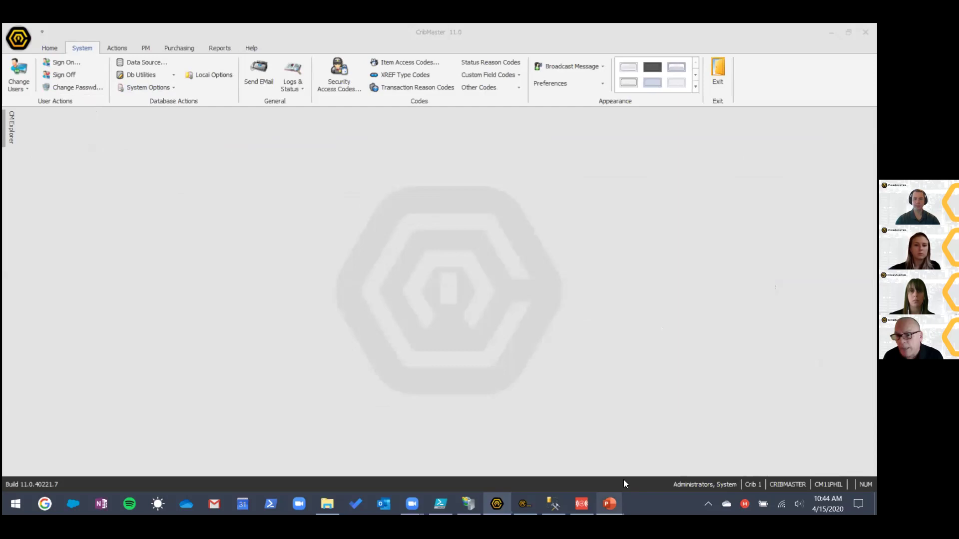
# Switch to the PowerPoint presentation and return to CribMaster.
pyautogui.moveTo(609, 503)
pyautogui.click(636, 455)
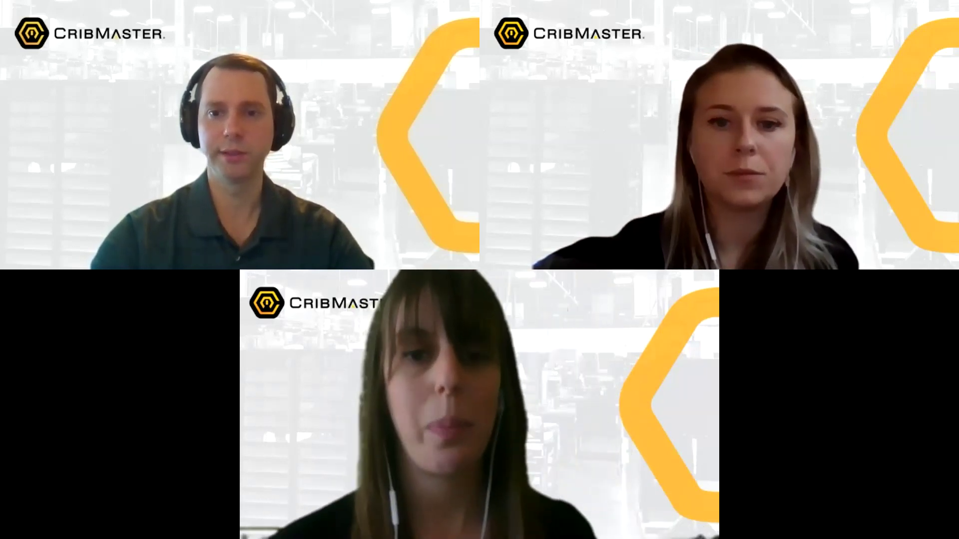
pyautogui.hotkey('alt', 'Tab')
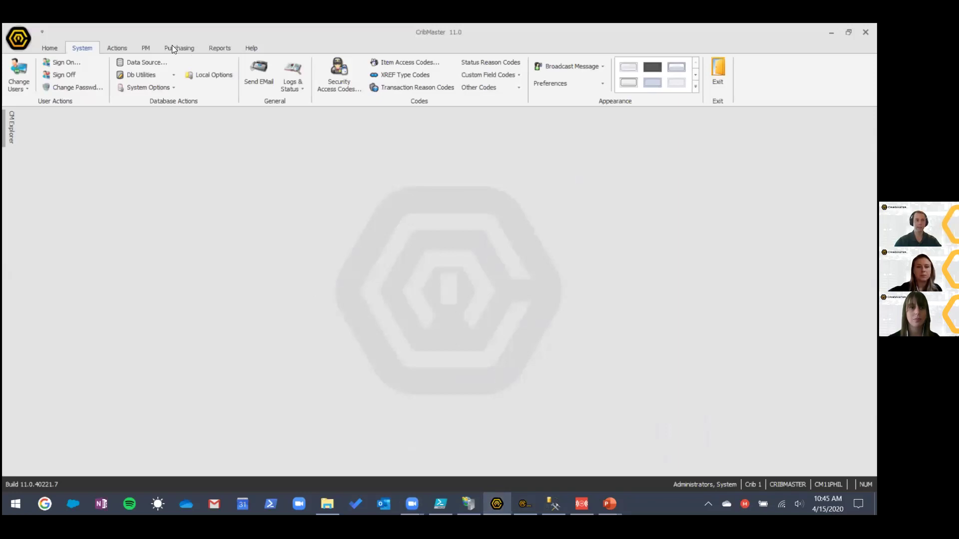
# Open the transaction reports, set the sequence to Employee, and choose the starting employee by filtering the list by name.
pyautogui.click(214, 48)
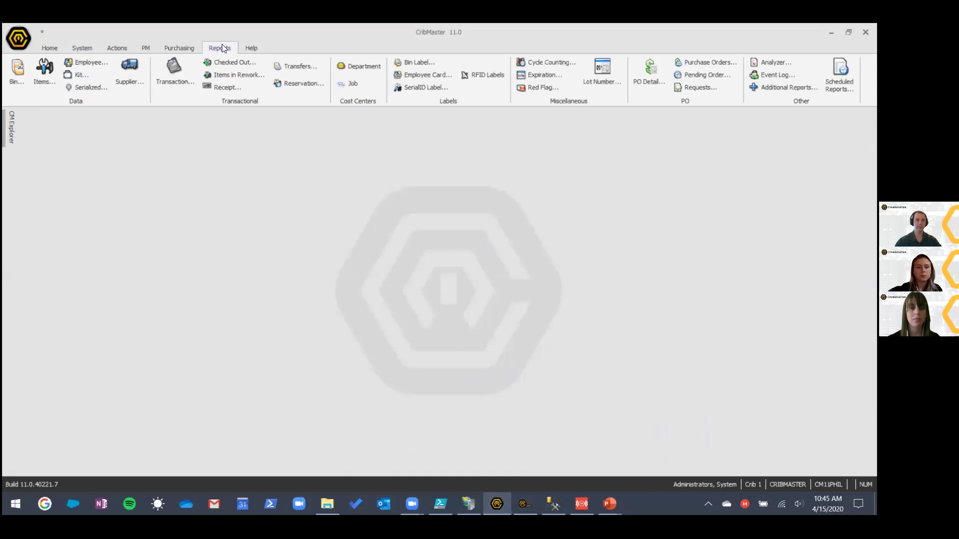
pyautogui.click(173, 75)
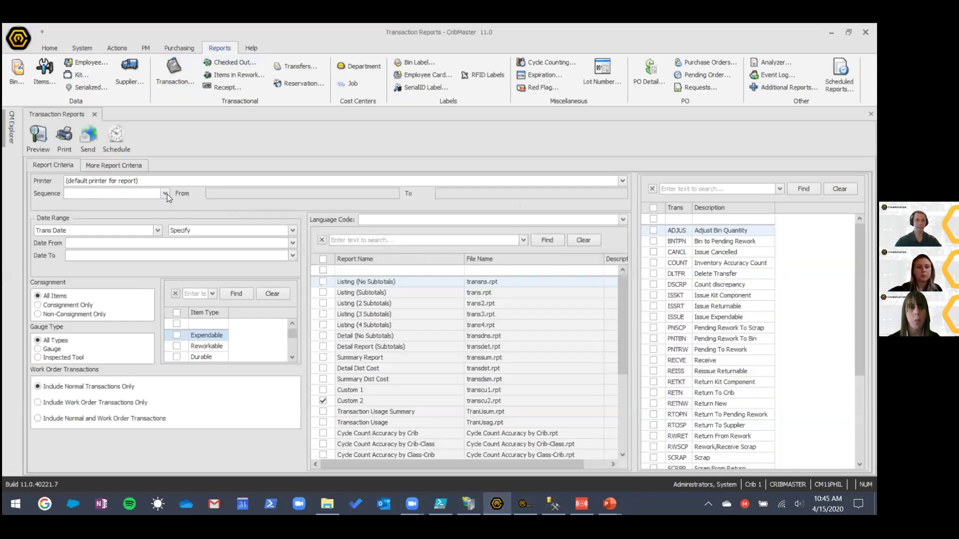
pyautogui.click(165, 193)
pyautogui.click(132, 301)
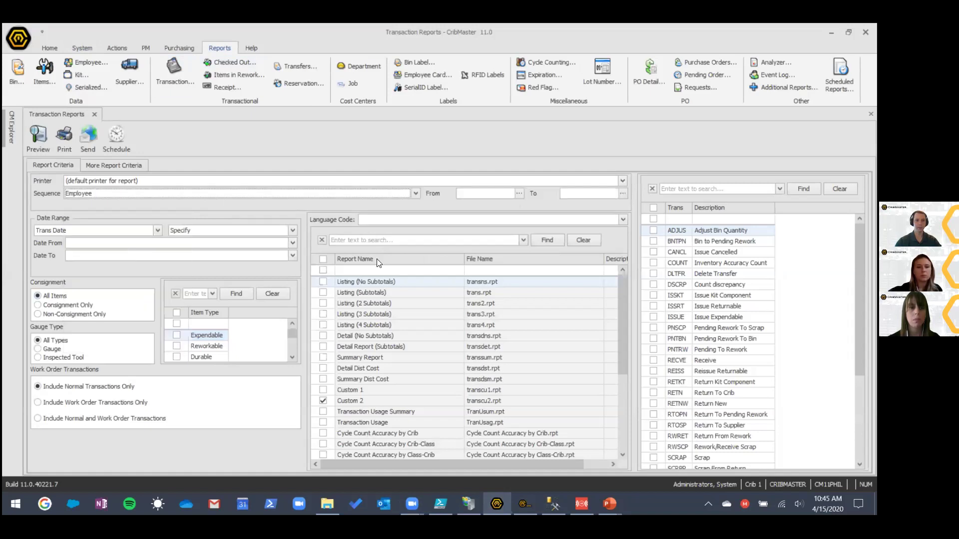
pyautogui.click(520, 192)
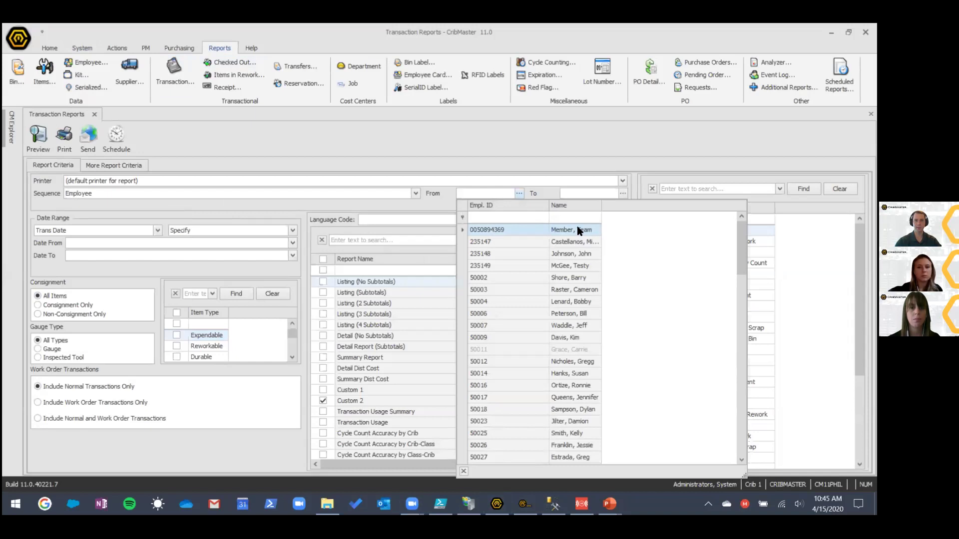
pyautogui.click(585, 219)
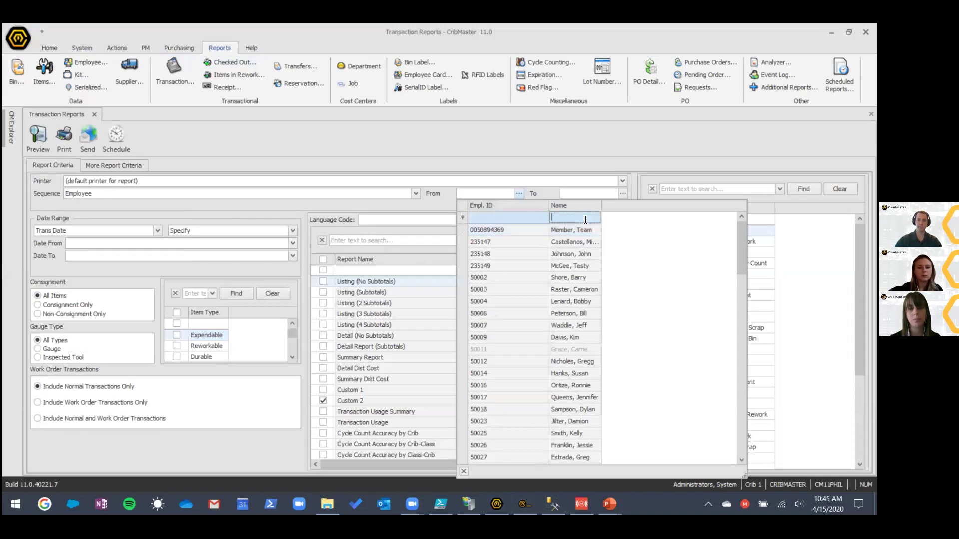
pyautogui.write('fod')
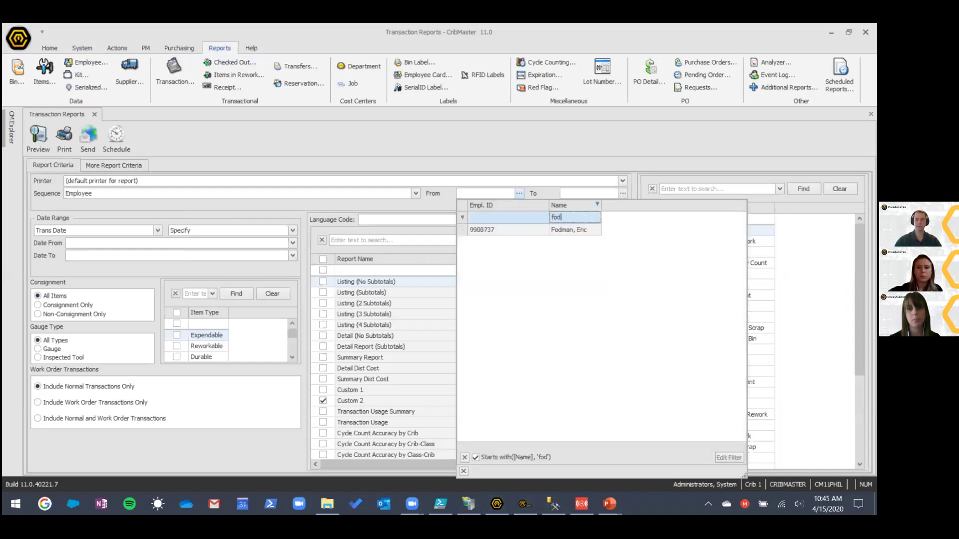
pyautogui.click(573, 229)
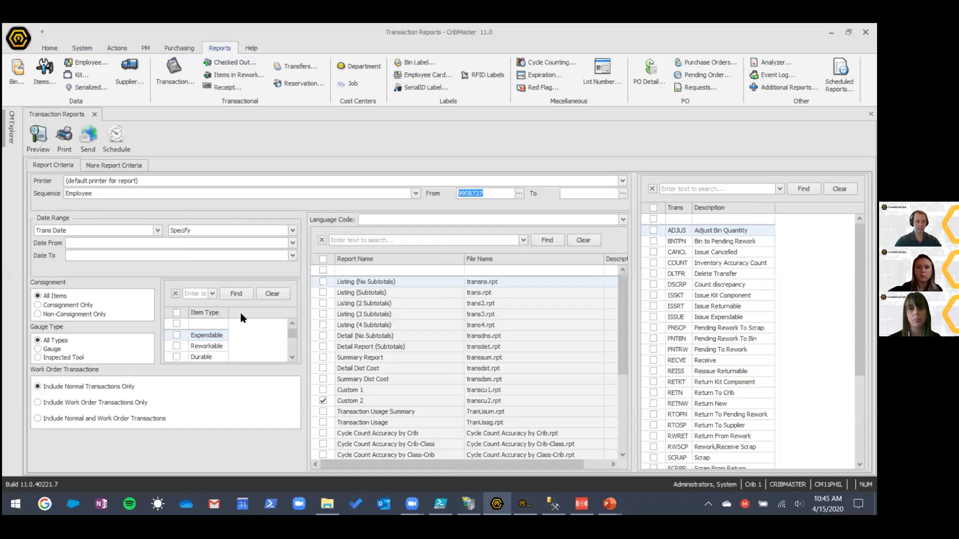
# Set the report's transaction date range from 3/4/2020 to 4/15/2020.
pyautogui.click(293, 243)
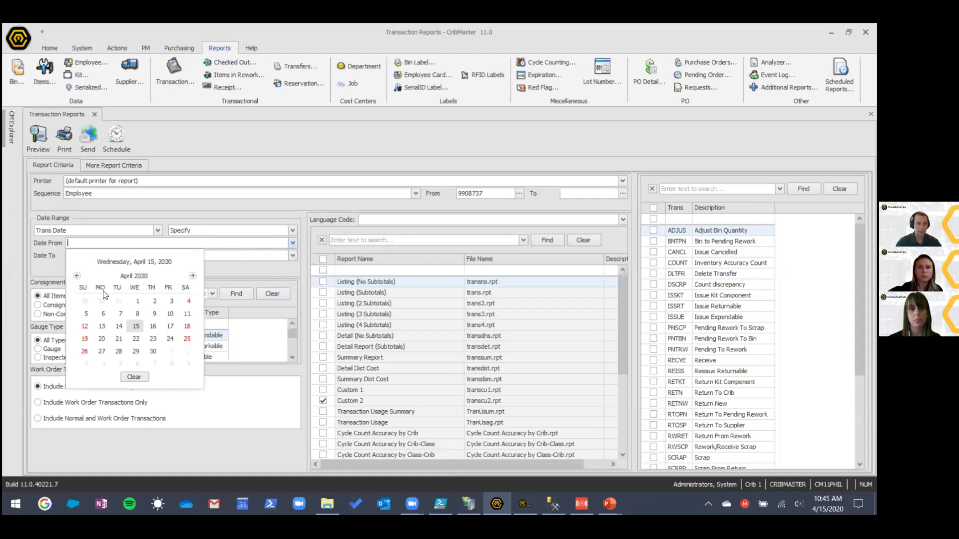
pyautogui.click(77, 277)
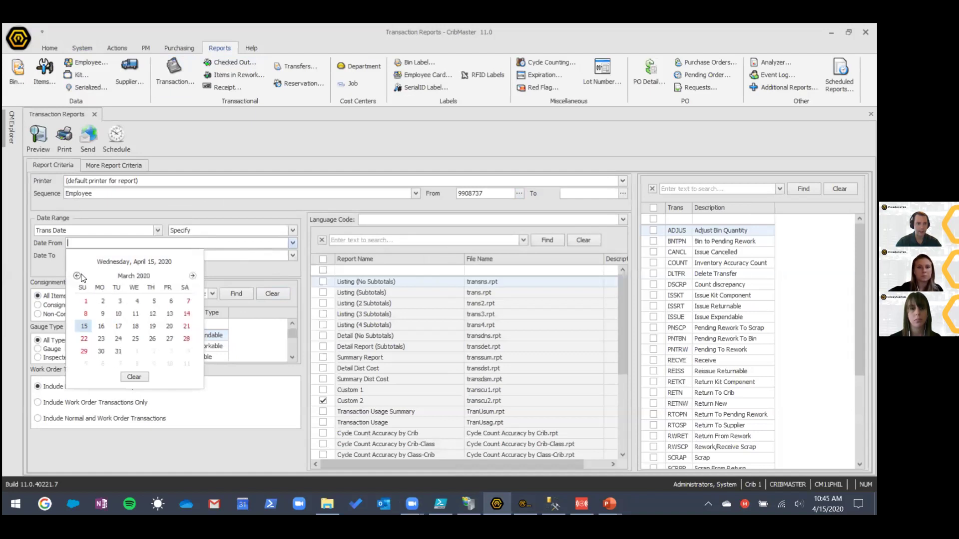
pyautogui.click(135, 302)
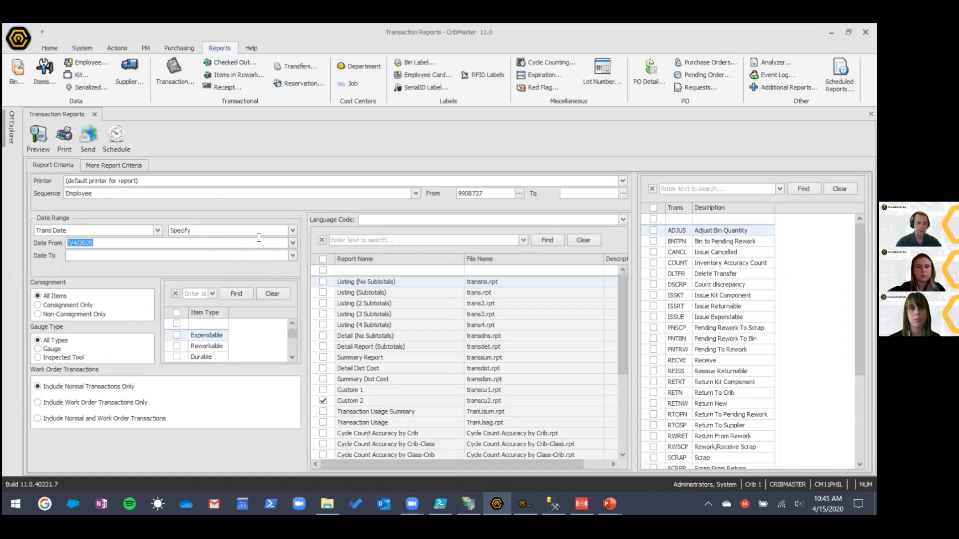
pyautogui.click(292, 255)
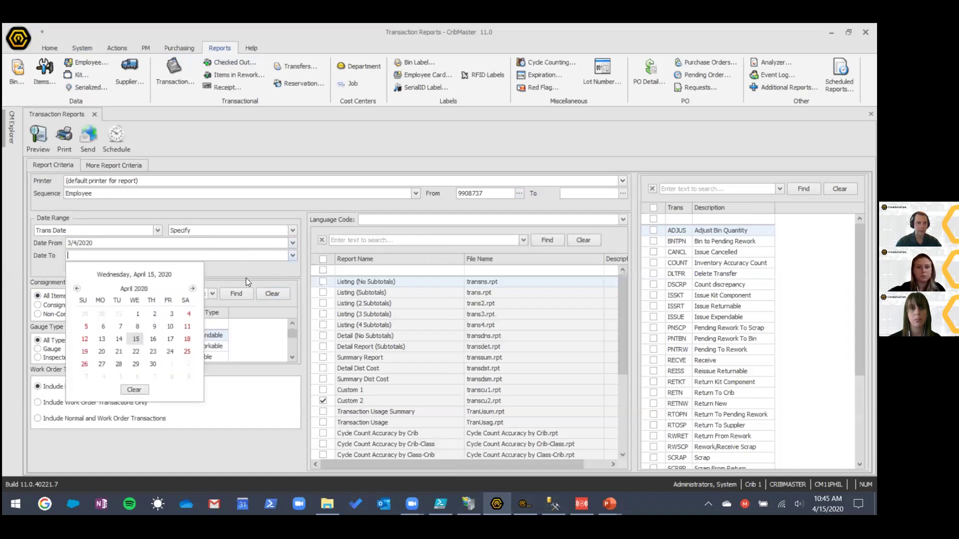
pyautogui.click(142, 334)
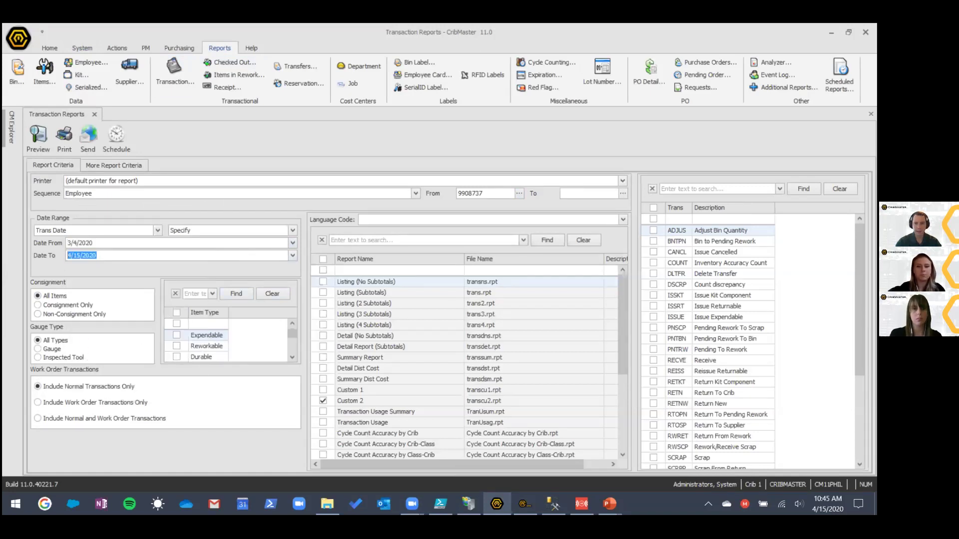
# Include Issue Expendable, Issue Returnable and Issue Kit Component transactions, and preview the Custom 2 report before closing it.
pyautogui.click(653, 316)
pyautogui.click(653, 306)
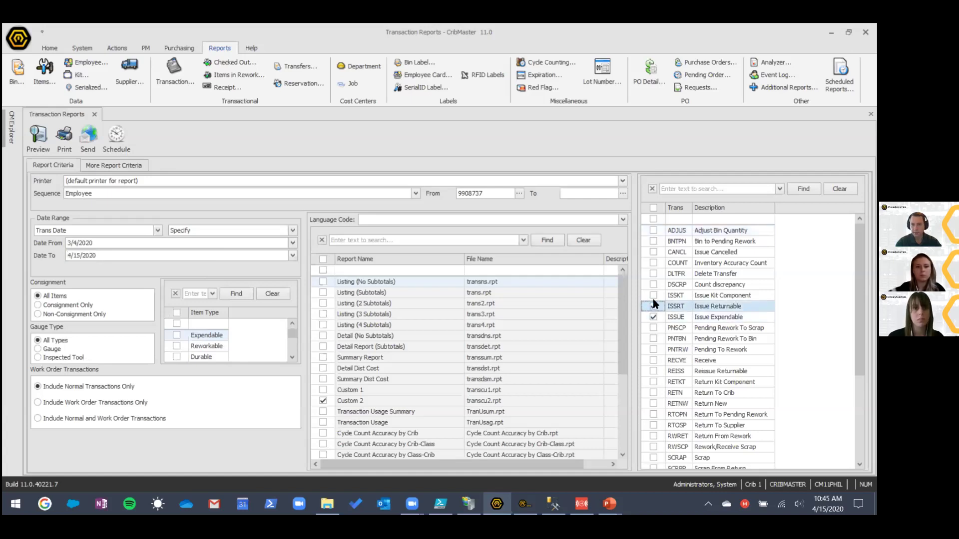
pyautogui.click(653, 295)
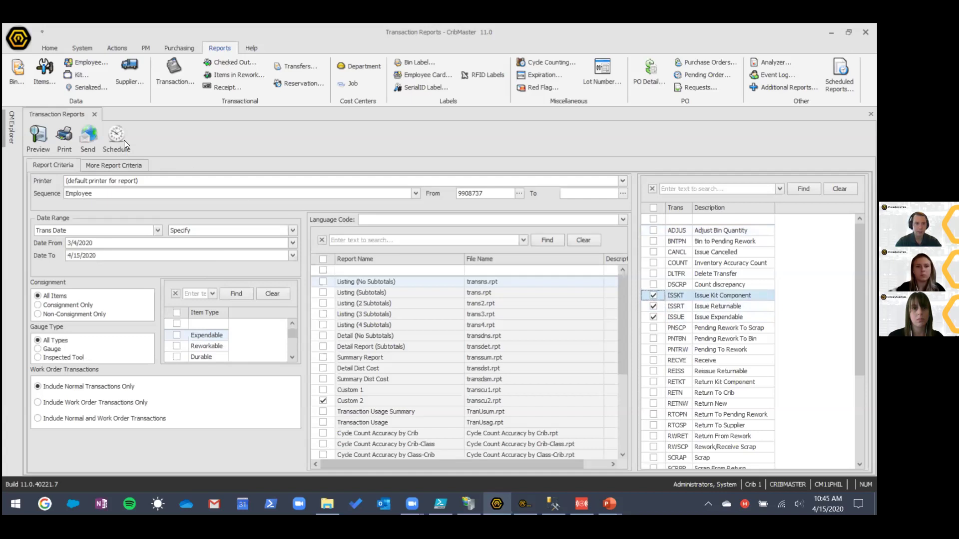
pyautogui.click(34, 136)
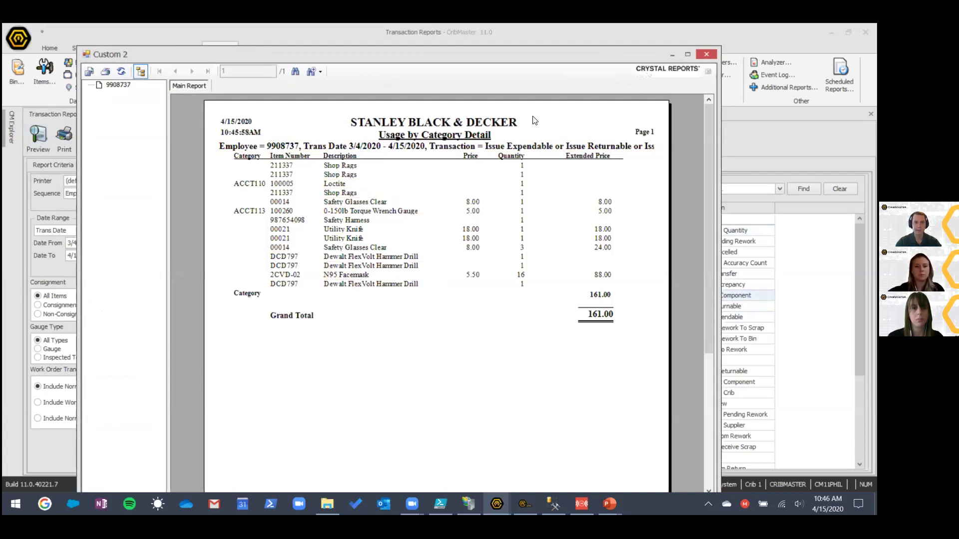
pyautogui.click(707, 54)
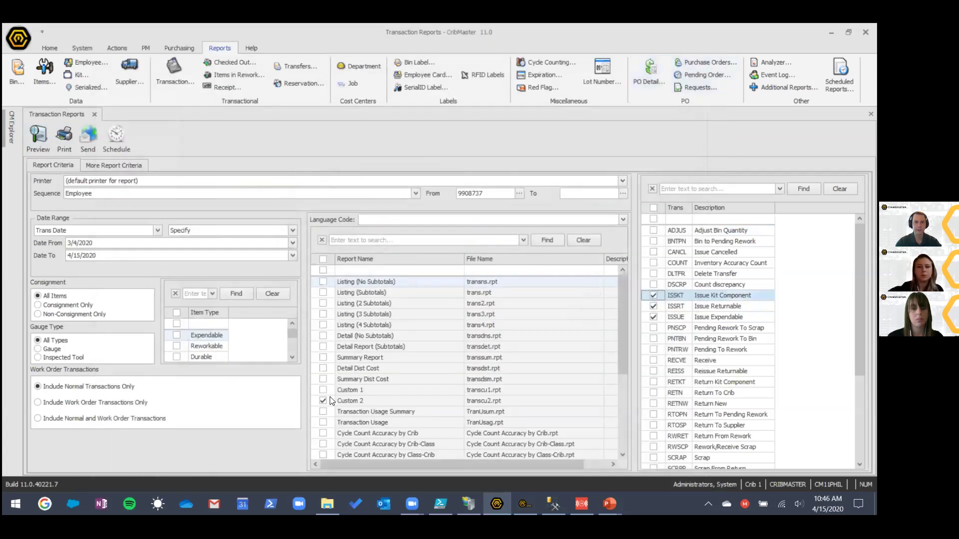
# Replace the Custom 2 report with Listing (No Subtotals), preview it, and close the preview.
pyautogui.click(329, 400)
pyautogui.click(330, 400)
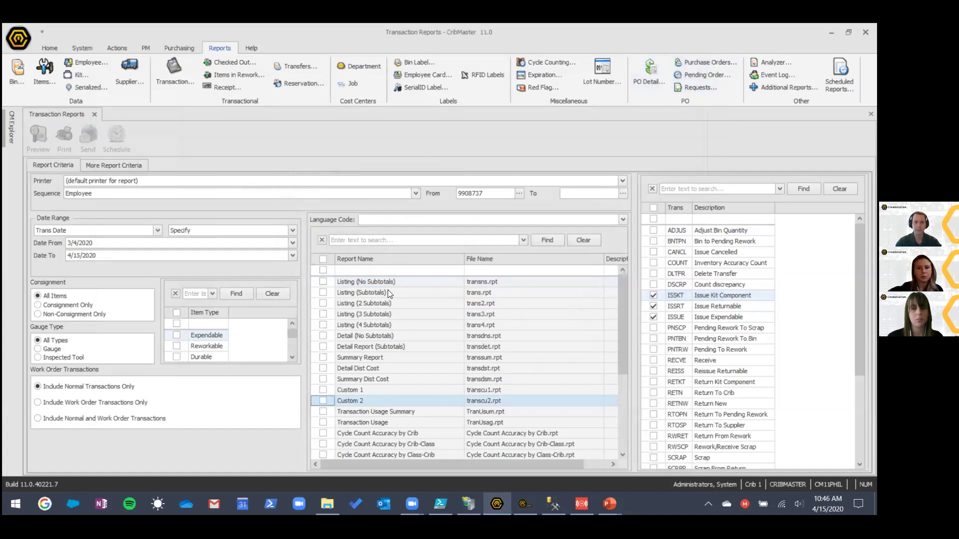
pyautogui.click(323, 283)
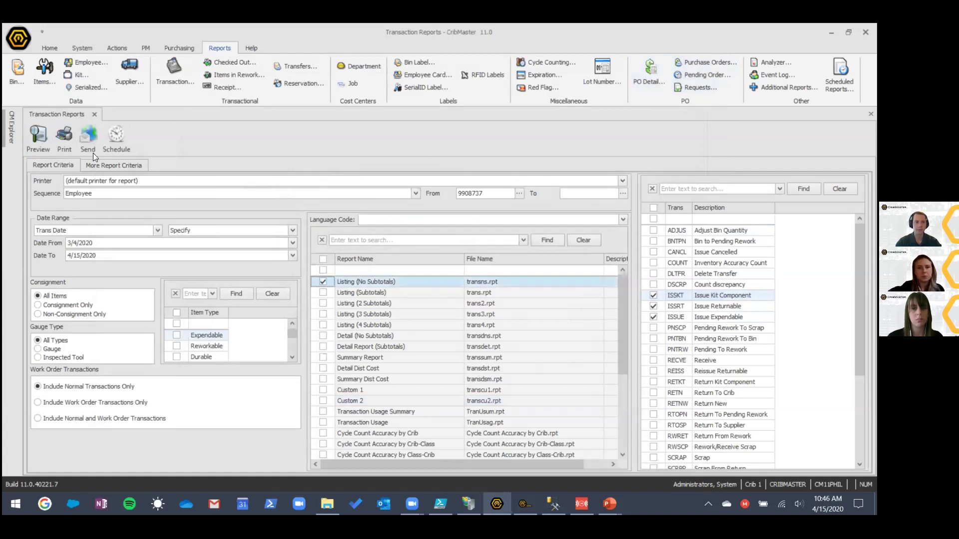
pyautogui.click(45, 136)
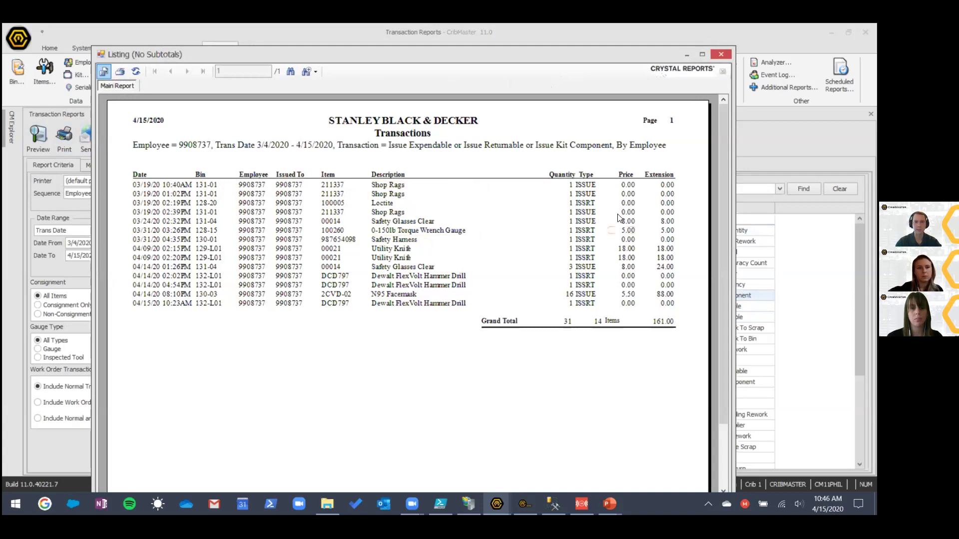
pyautogui.click(714, 56)
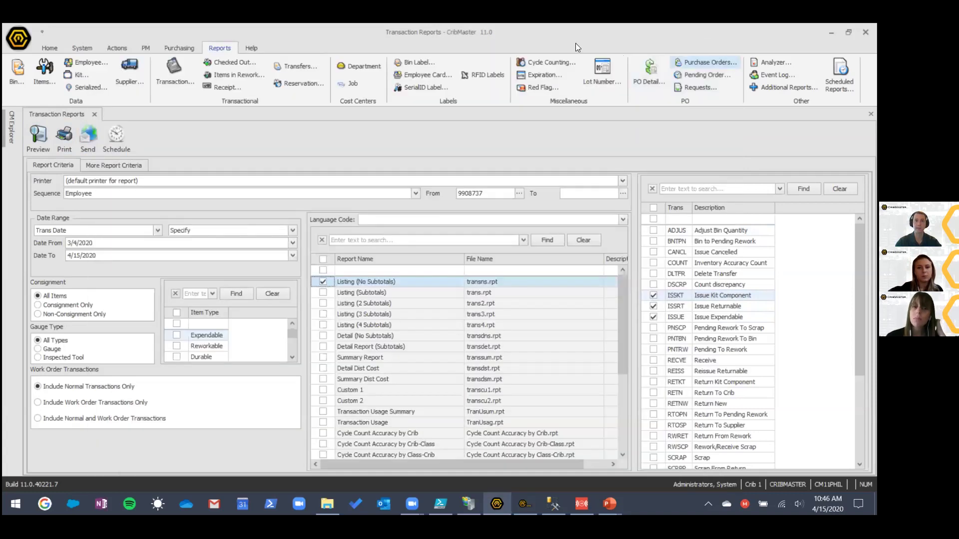